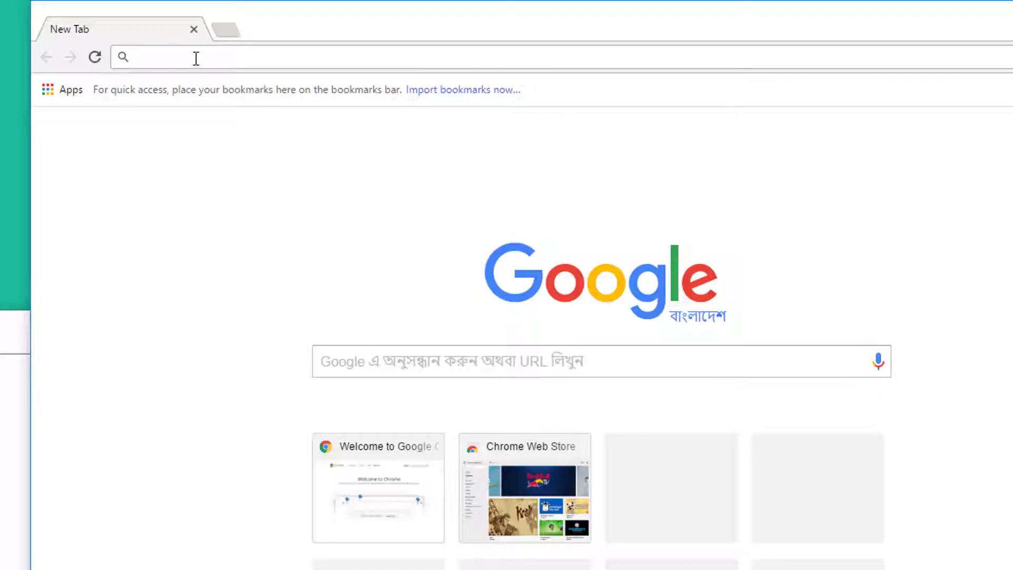
Load 192.168.0.1 and log in to the router with its admin username and password.
{"action": "type", "text": "192.168.0."}
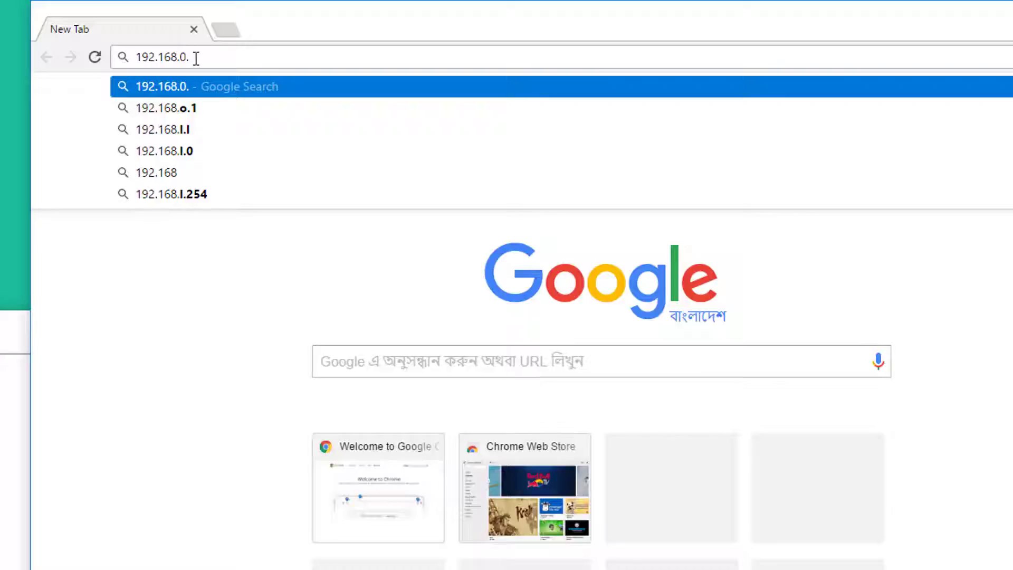
{"action": "type", "text": "1"}
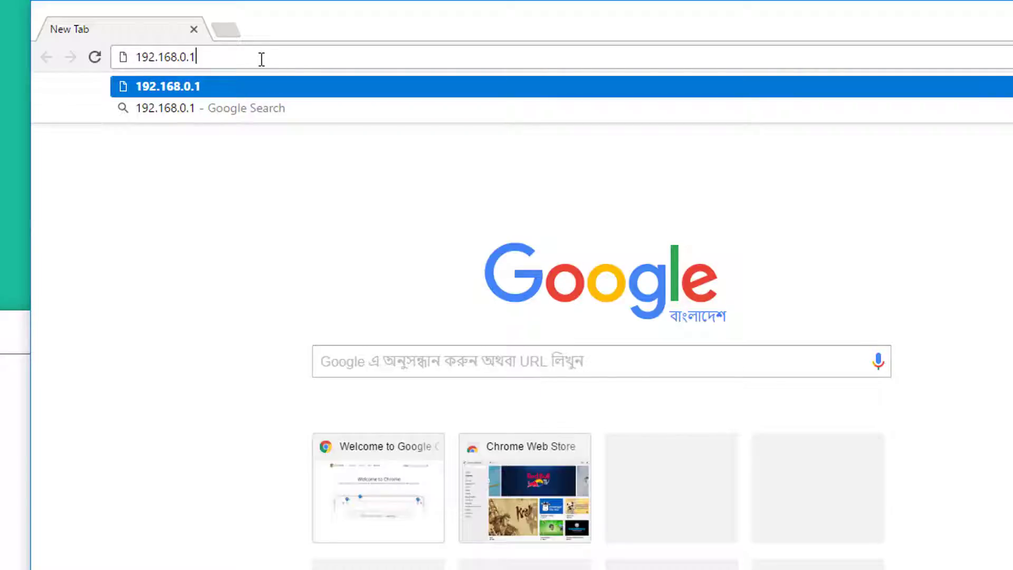
{"action": "key", "text": "Return"}
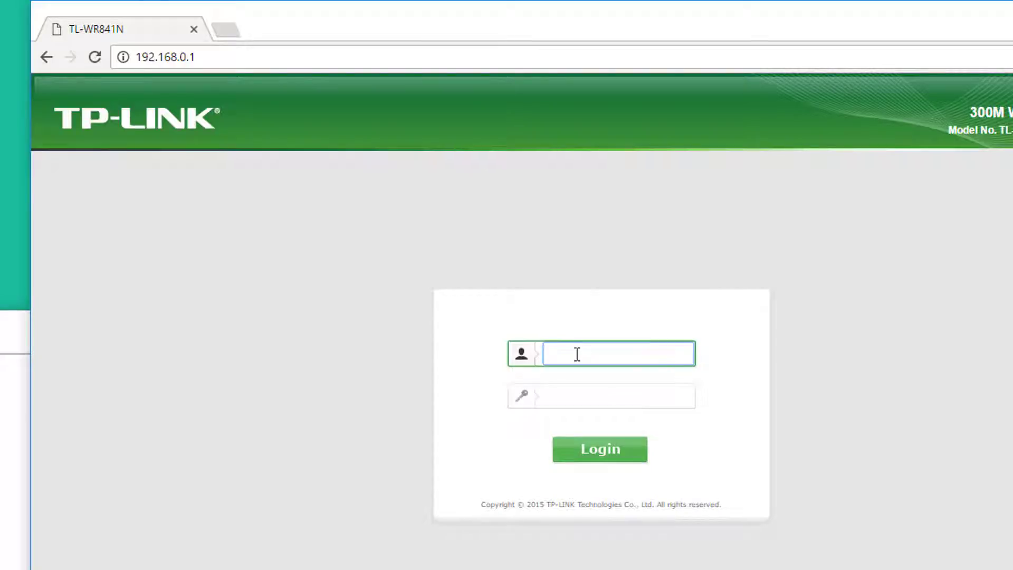
{"action": "type", "text": "admin"}
{"action": "left_click", "coordinate": [597, 400]}
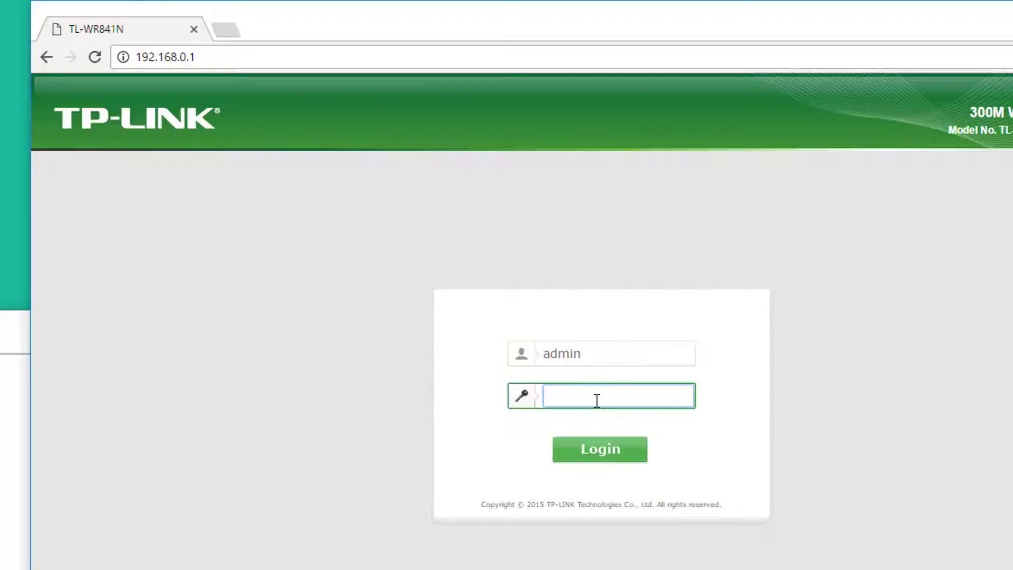
{"action": "left_click", "coordinate": [593, 457]}
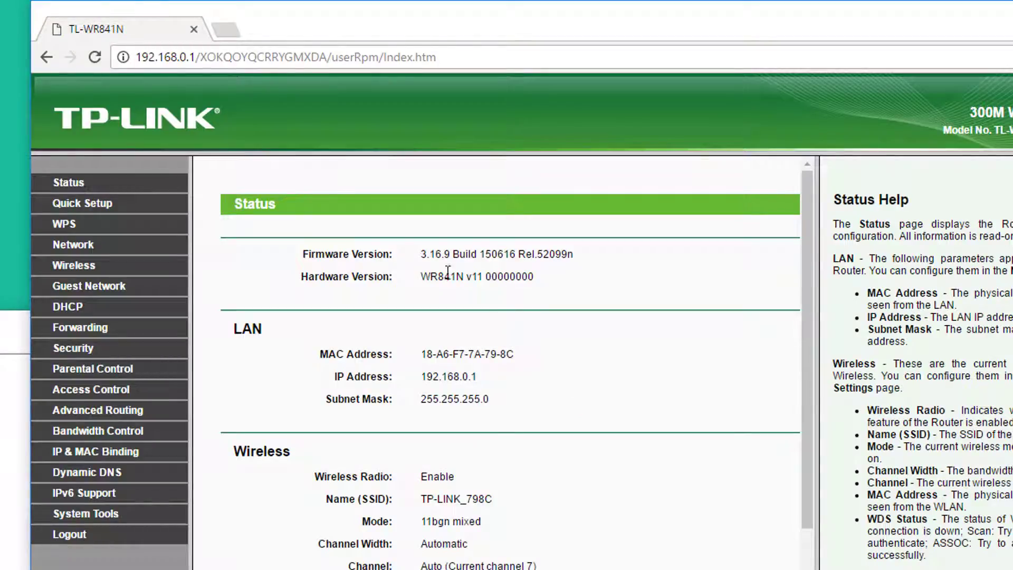
Copy the firmware 3.16.9 Build 150616 Rel.52099n and WR841N v11 hardware rows into Notepad and save.
{"action": "key", "text": "alt+Tab"}
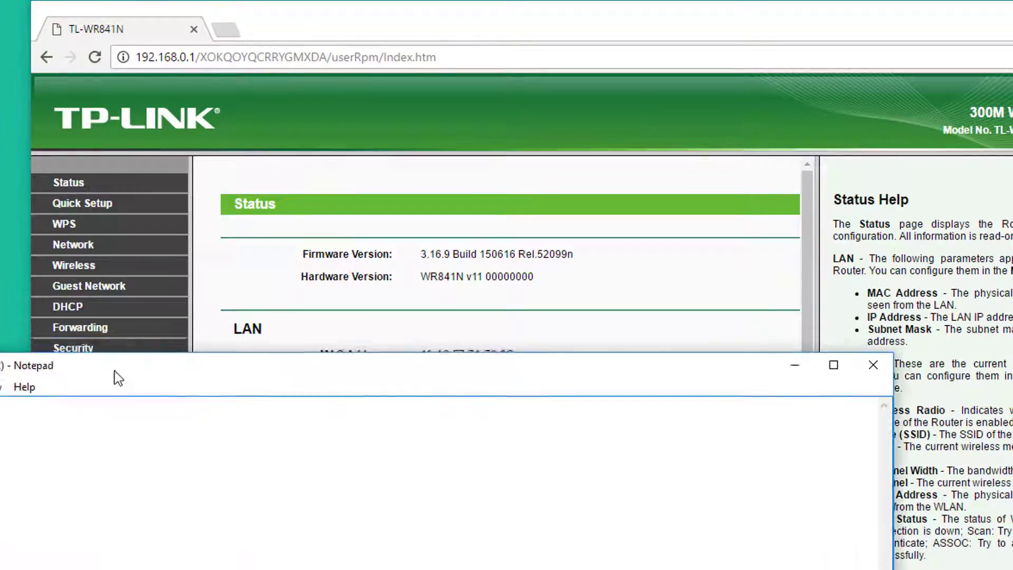
{"action": "mouse_move", "coordinate": [112, 373]}
{"action": "left_mouse_down"}
{"action": "mouse_move", "coordinate": [346, 412]}
{"action": "mouse_move", "coordinate": [116, 388]}
{"action": "left_mouse_up"}
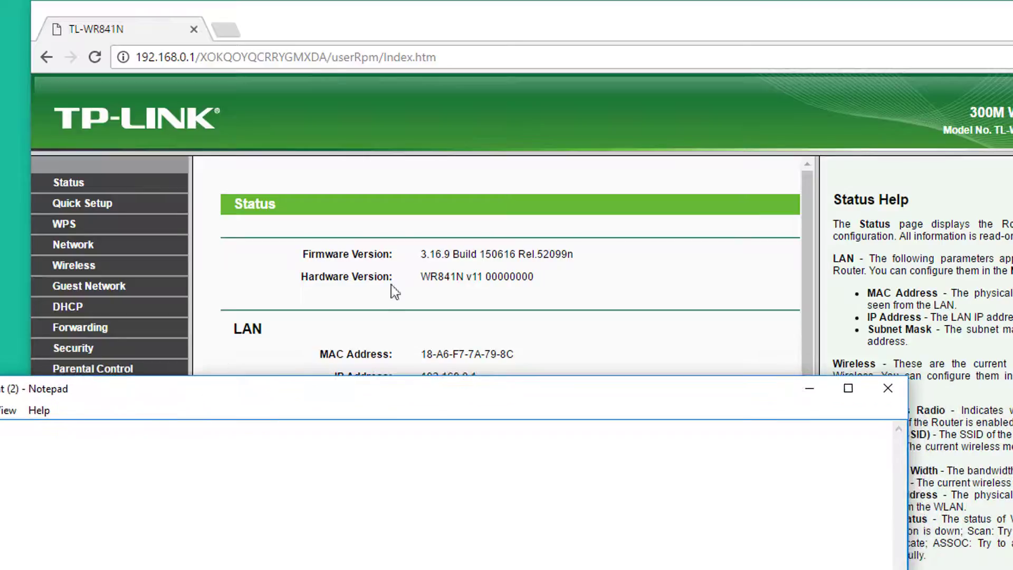
{"action": "left_click", "coordinate": [303, 255]}
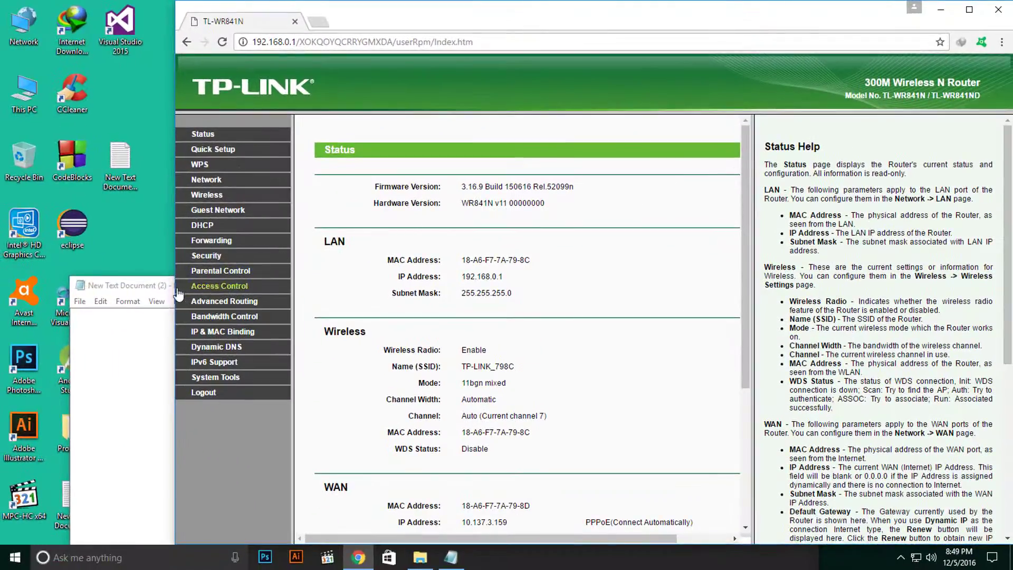
{"action": "left_click_drag", "start_coordinate": [164, 286], "coordinate": [123, 285]}
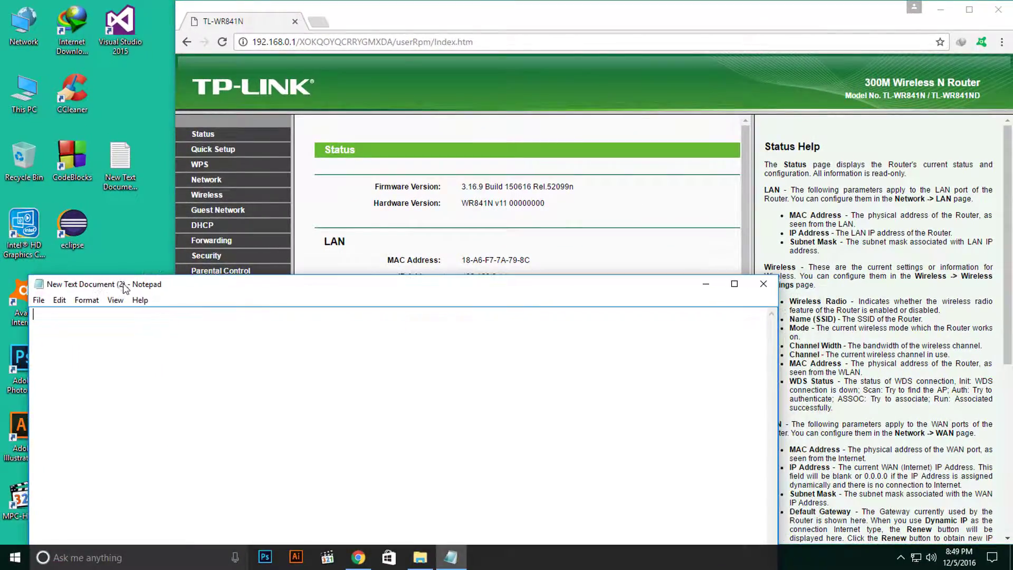
{"action": "left_click_drag", "start_coordinate": [374, 186], "coordinate": [552, 203]}
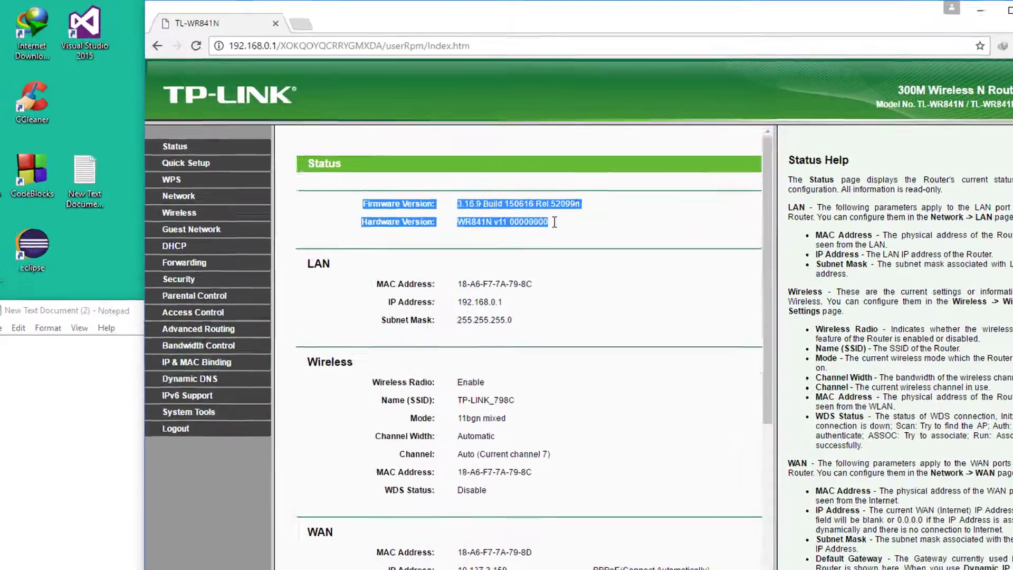
{"action": "key", "text": "ctrl+c"}
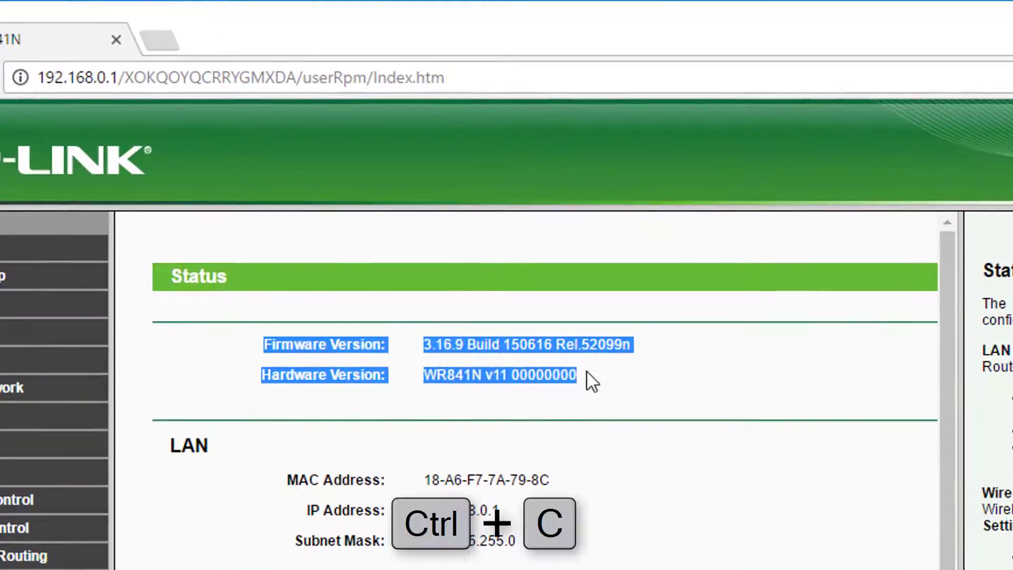
{"action": "left_click", "coordinate": [66, 359]}
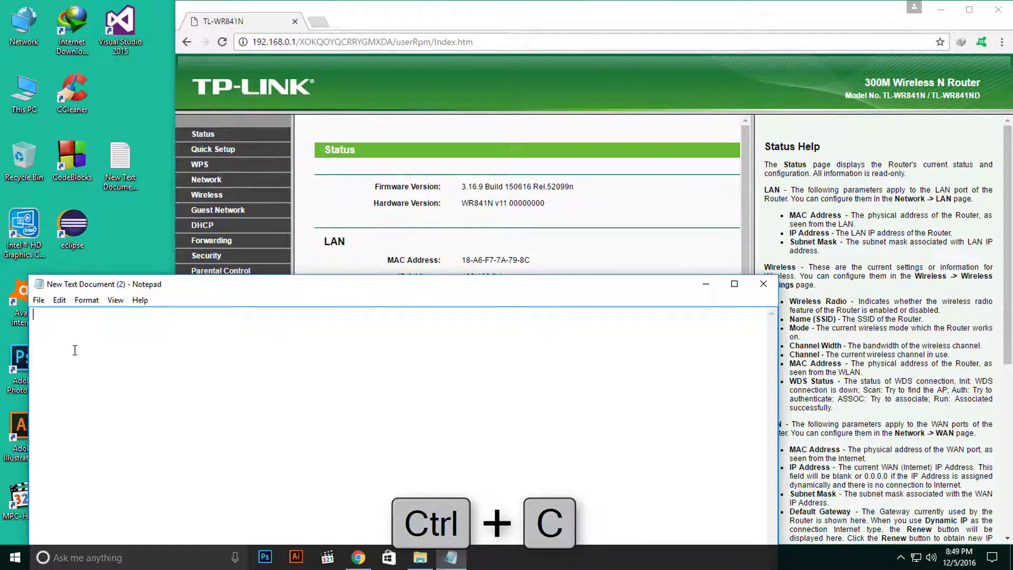
{"action": "key", "text": "ctrl+v"}
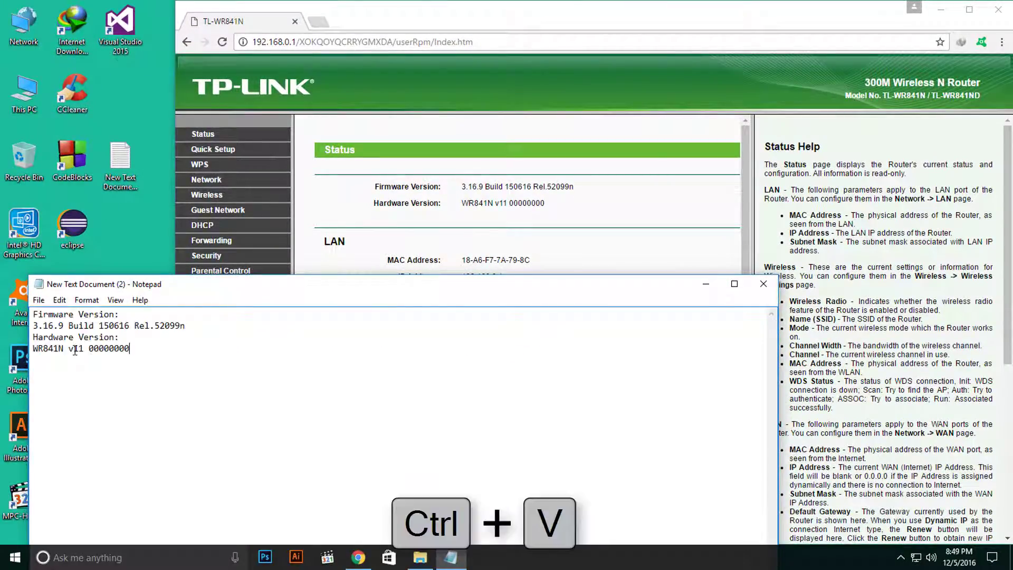
{"action": "left_click_drag", "start_coordinate": [416, 290], "coordinate": [410, 230]}
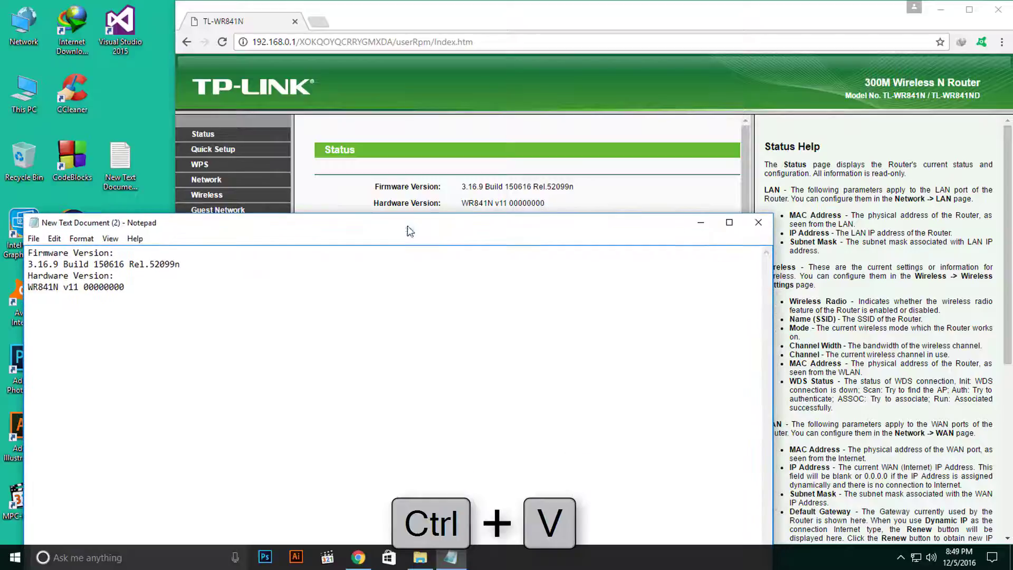
{"action": "key", "text": "ctrl+s"}
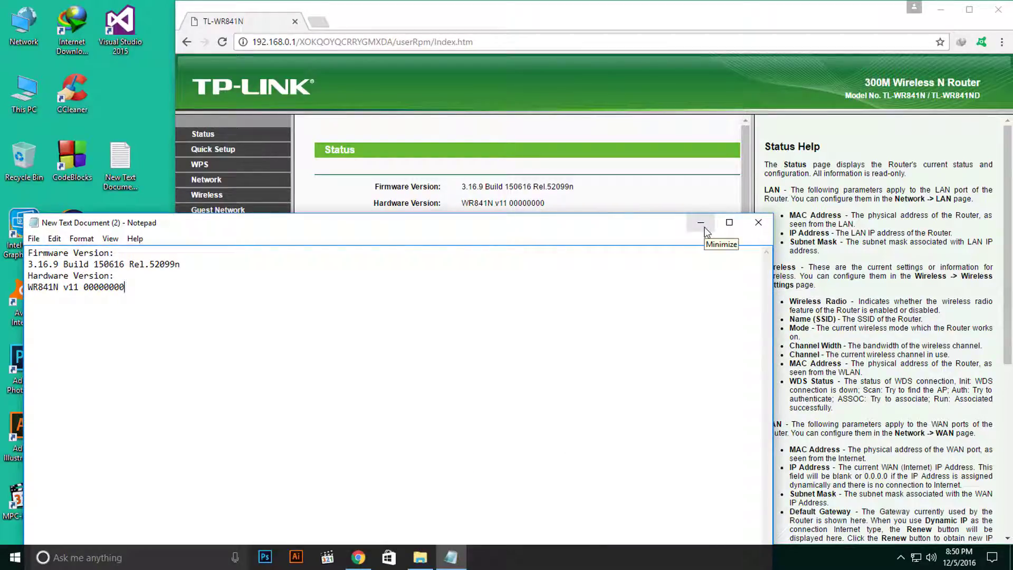
{"action": "left_click", "coordinate": [701, 222]}
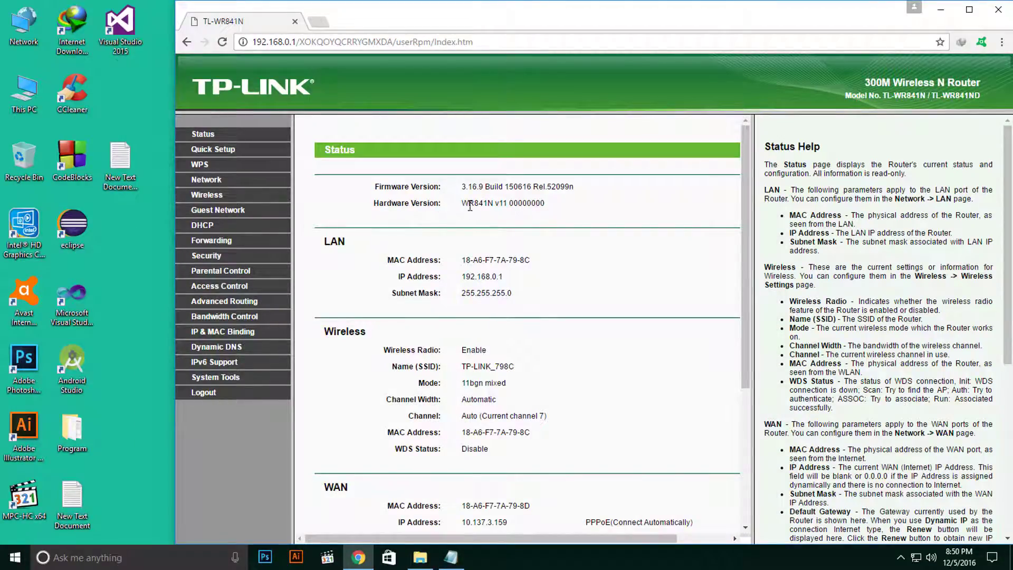
{"action": "left_click_drag", "start_coordinate": [460, 207], "coordinate": [493, 205]}
{"action": "left_click", "coordinate": [504, 205]}
{"action": "double_click", "coordinate": [499, 204]}
{"action": "left_click", "coordinate": [502, 206]}
{"action": "left_click_drag", "start_coordinate": [495, 205], "coordinate": [506, 205]}
{"action": "left_click", "coordinate": [508, 206]}
{"action": "left_click_drag", "start_coordinate": [406, 205], "coordinate": [416, 206]}
{"action": "left_click", "coordinate": [507, 208]}
{"action": "left_click_drag", "start_coordinate": [507, 207], "coordinate": [500, 206]}
{"action": "left_click", "coordinate": [513, 204]}
{"action": "left_click_drag", "start_coordinate": [504, 187], "coordinate": [570, 187]}
{"action": "left_click", "coordinate": [562, 187]}
{"action": "left_click_drag", "start_coordinate": [463, 187], "coordinate": [574, 187]}
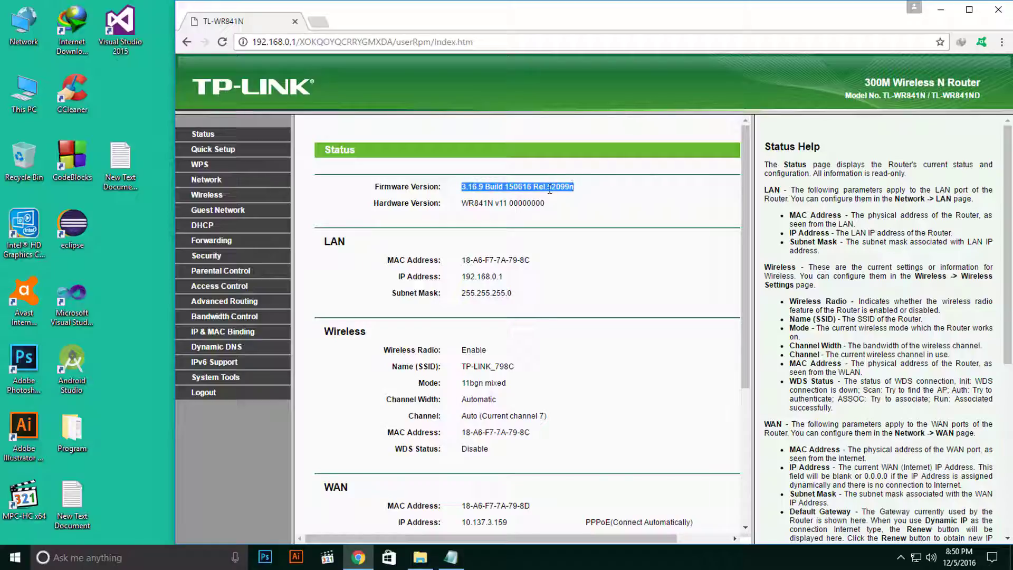
{"action": "left_click", "coordinate": [477, 204]}
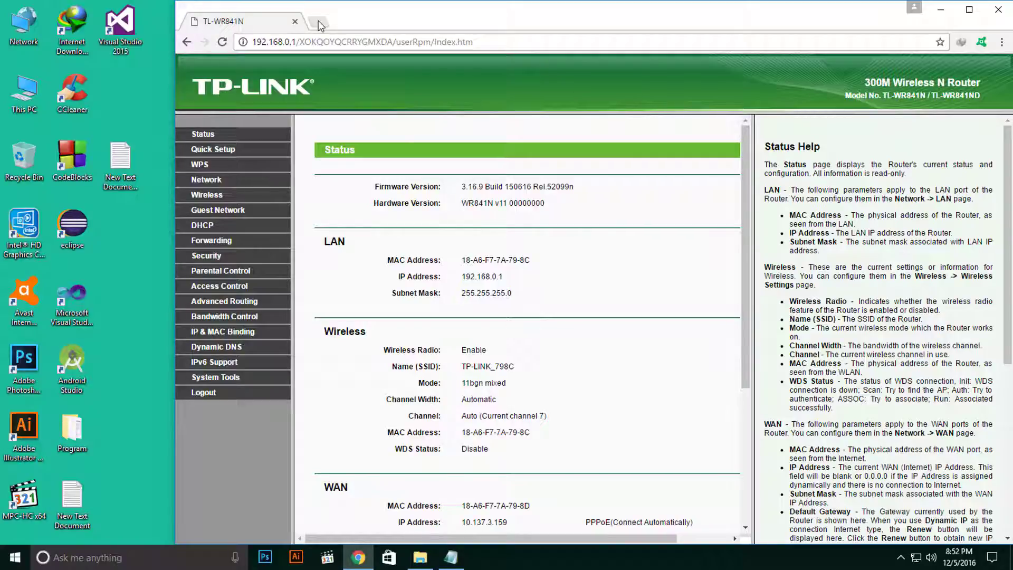
Search Google for 'dd wtr' in a new Chrome tab.
{"action": "left_click", "coordinate": [318, 21]}
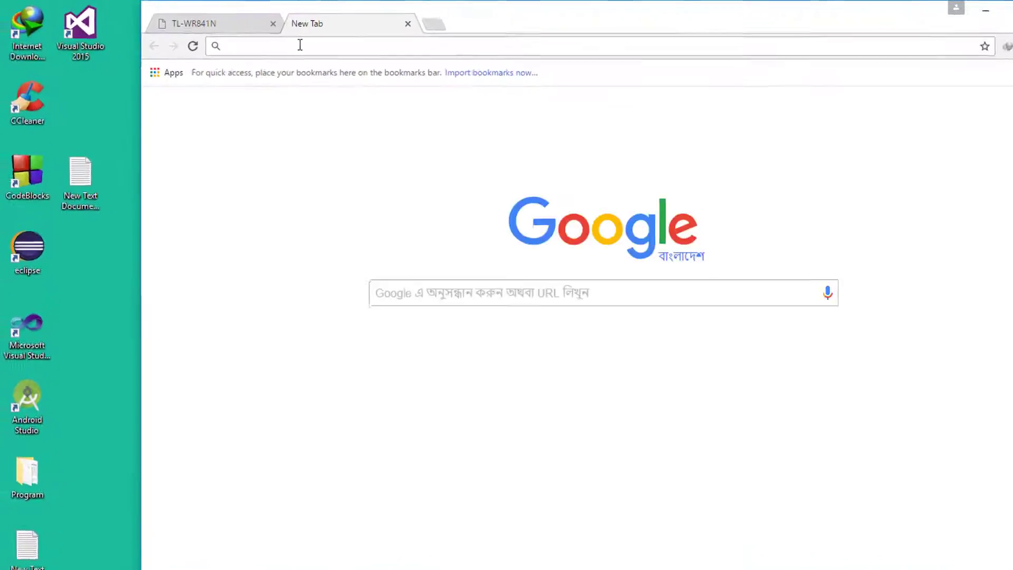
{"action": "type", "text": "wr"}
{"action": "key", "text": "BackSpace"}
{"action": "key", "text": "BackSpace"}
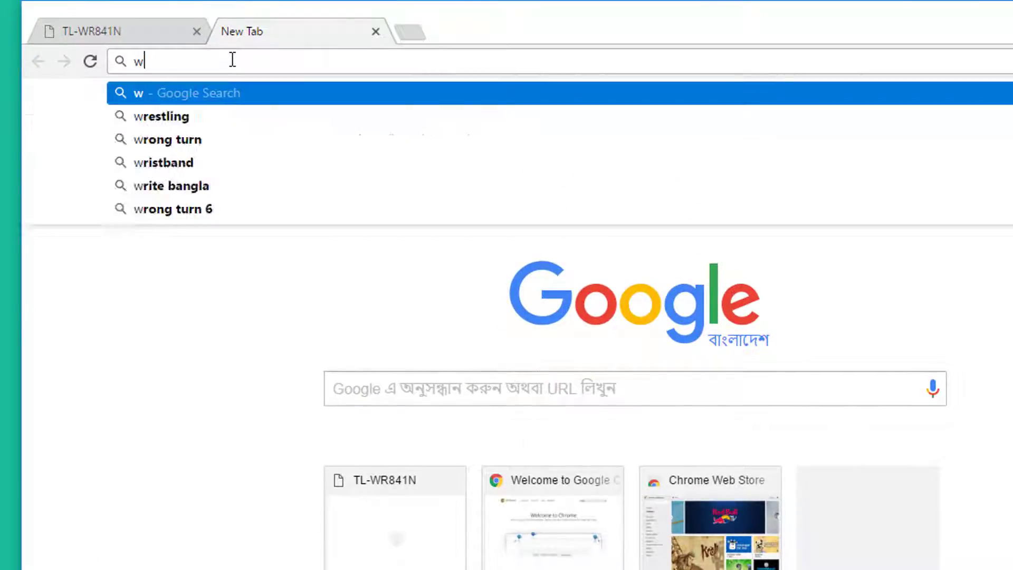
{"action": "type", "text": "dd"}
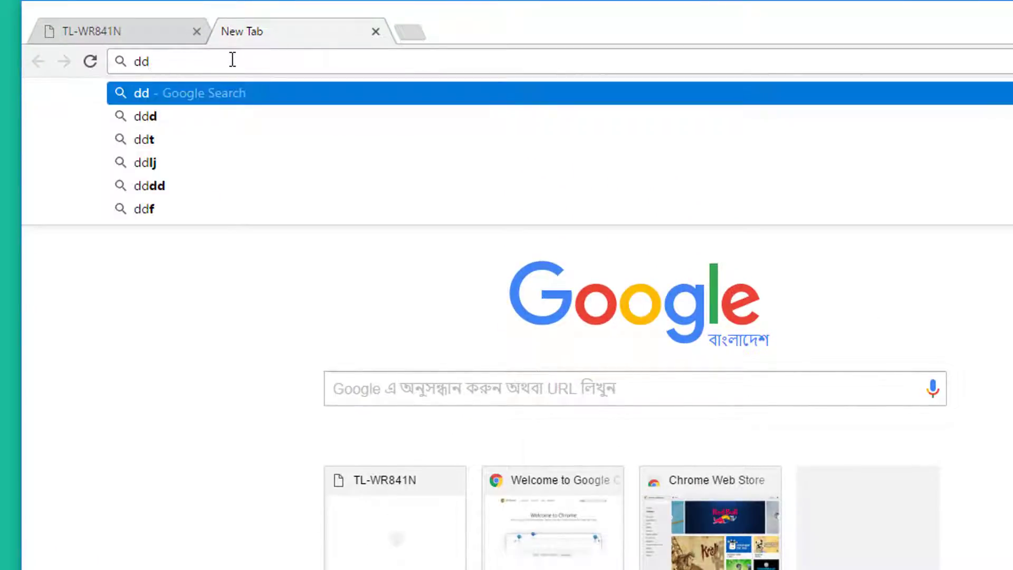
{"action": "type", "text": " wtr"}
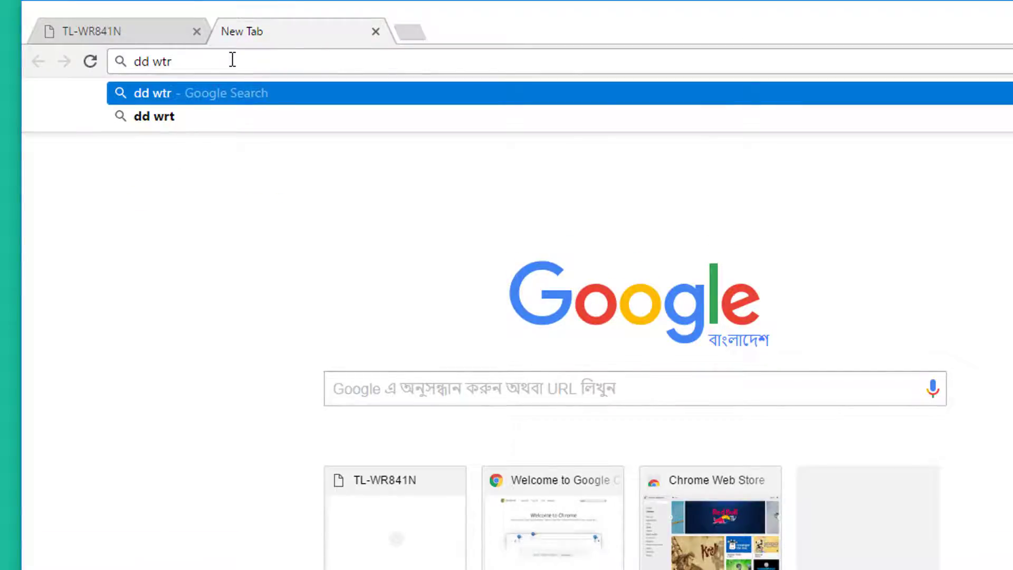
{"action": "key", "text": "Return"}
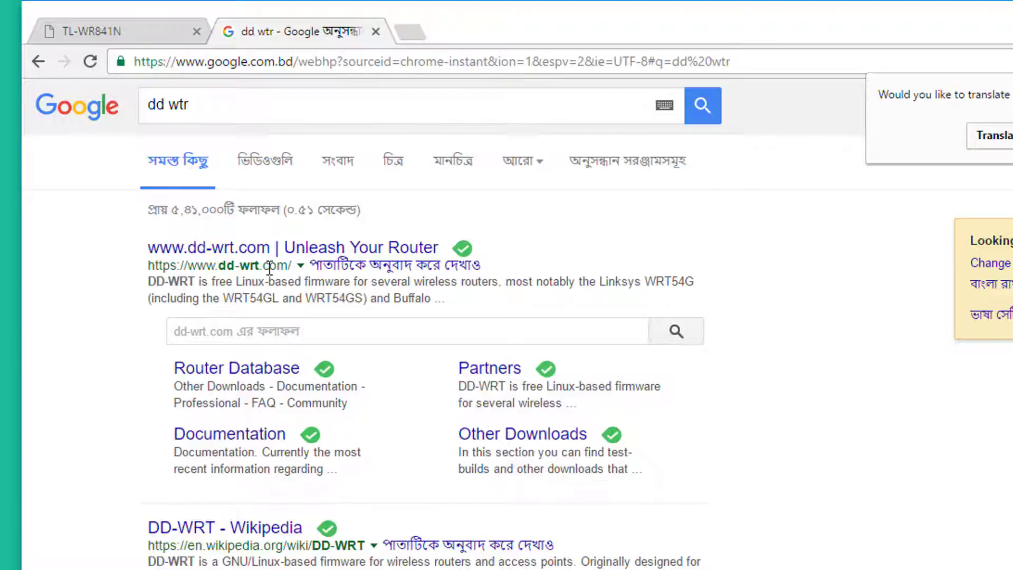
Go to dd-wrt.com's Router Database and enter wr841 in its router search field.
{"action": "left_click", "coordinate": [300, 257]}
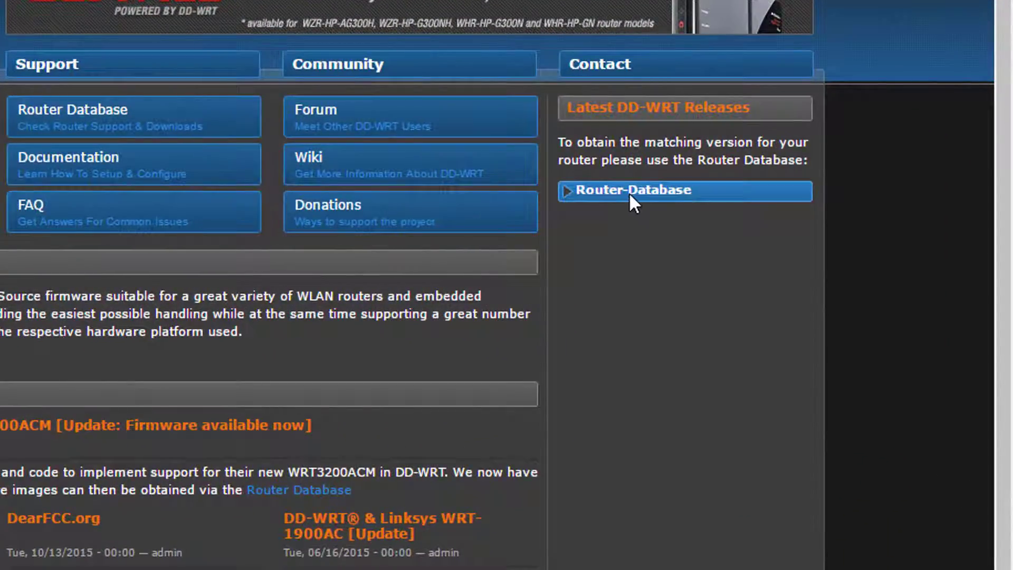
{"action": "left_click", "coordinate": [627, 192]}
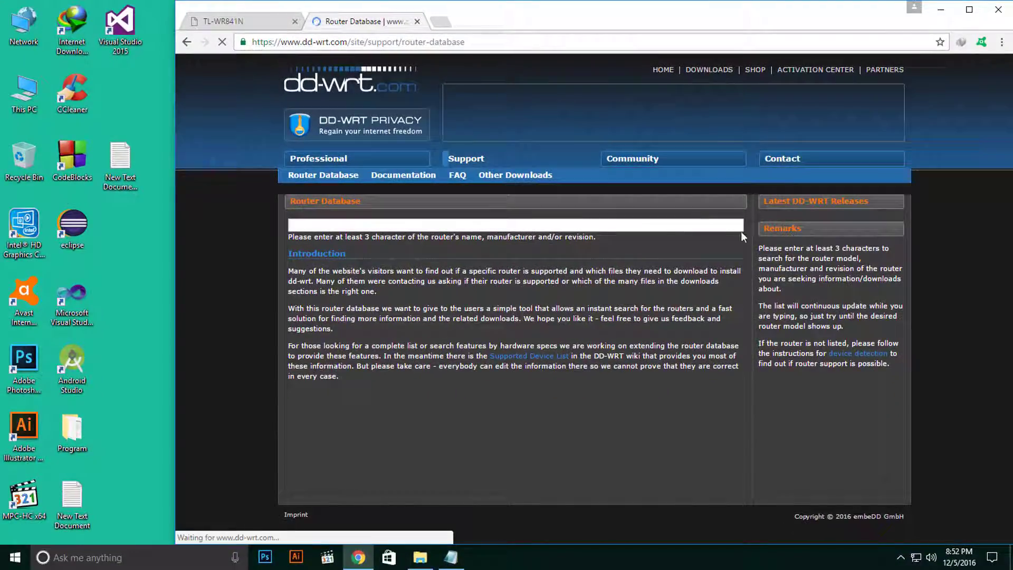
{"action": "left_click", "coordinate": [452, 227]}
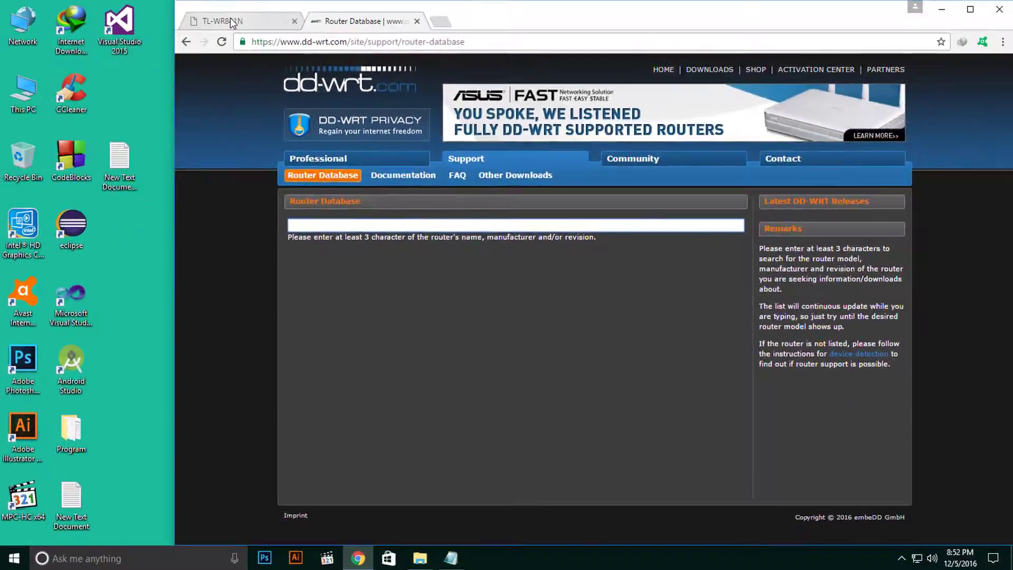
{"action": "left_click", "coordinate": [230, 18]}
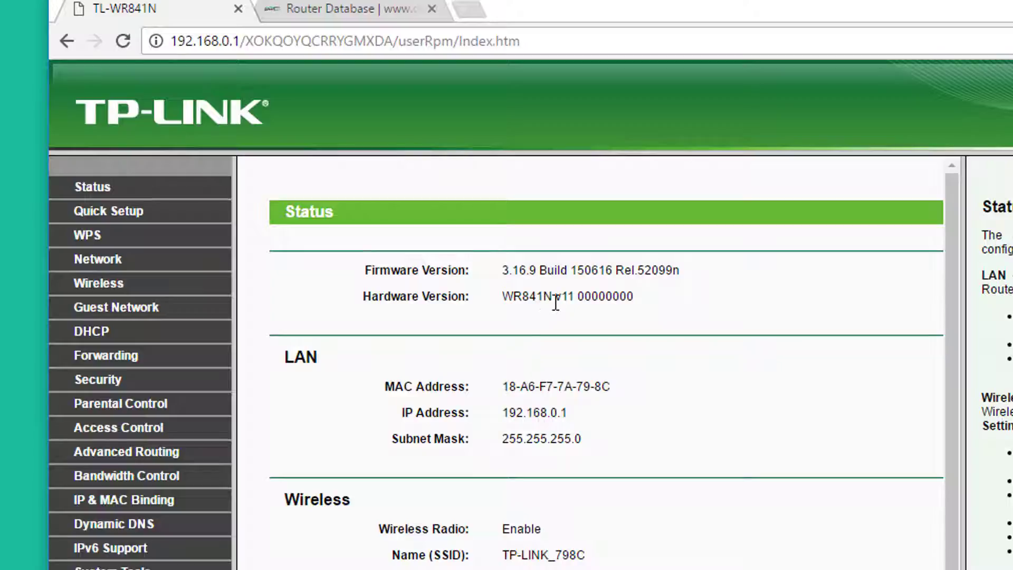
{"action": "left_click", "coordinate": [327, 21]}
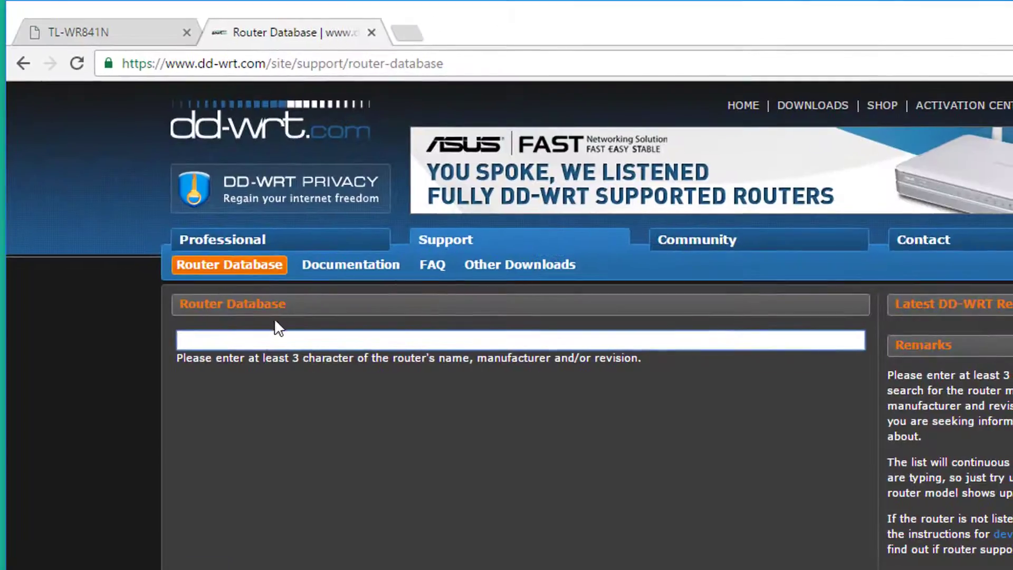
{"action": "left_click", "coordinate": [269, 339]}
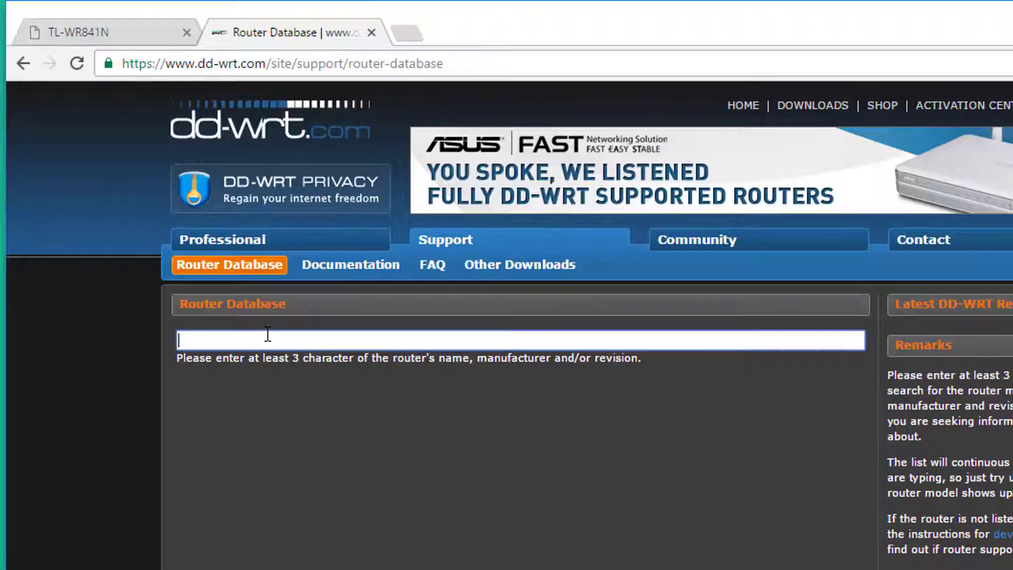
{"action": "type", "text": "wr84"}
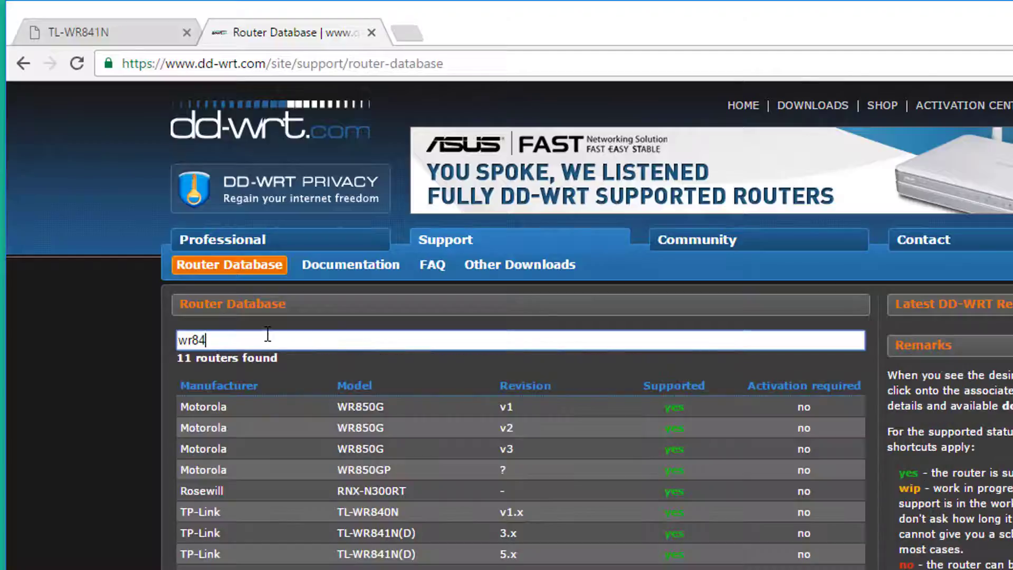
{"action": "type", "text": "1"}
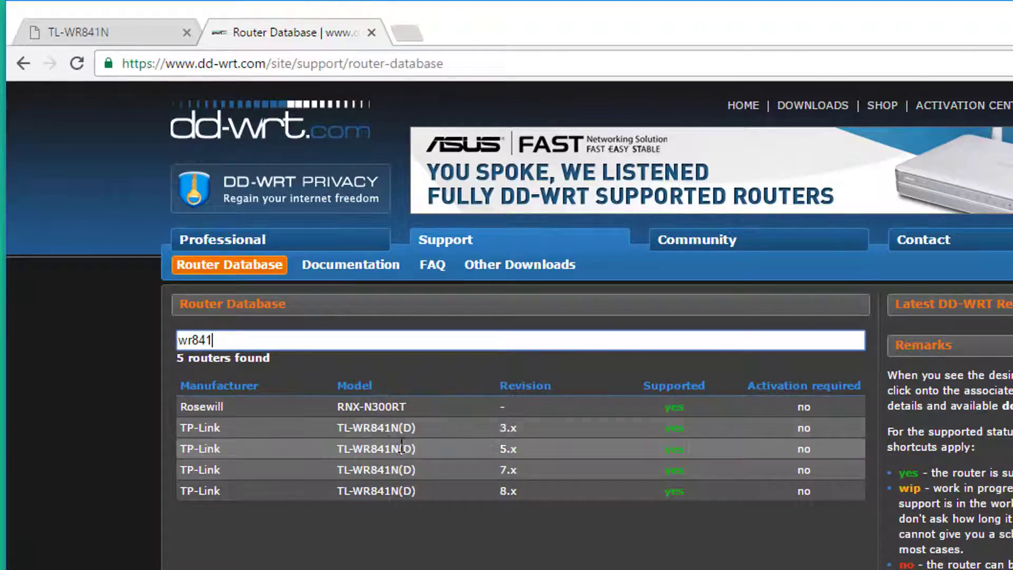
{"action": "left_click", "coordinate": [108, 31]}
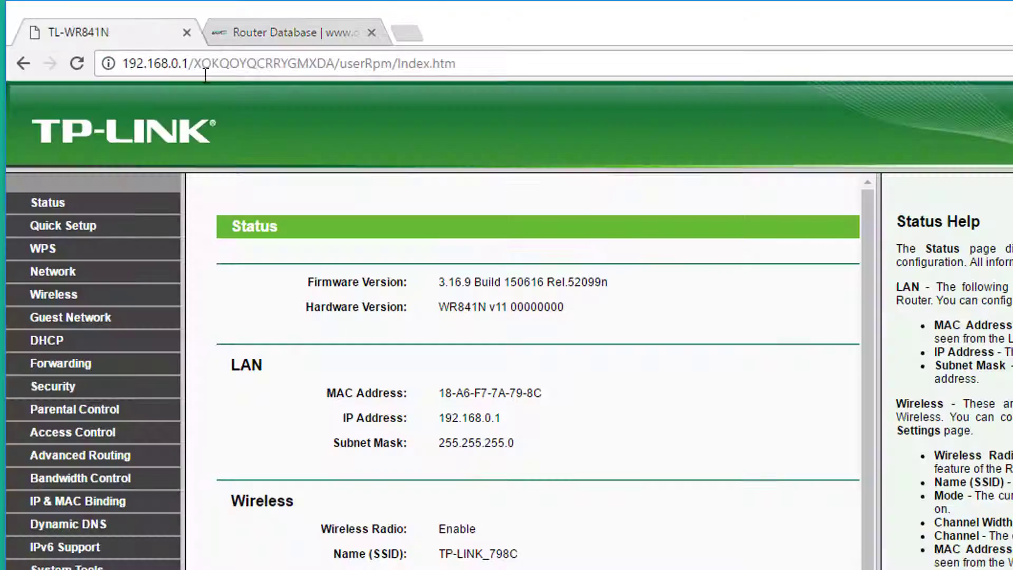
{"action": "left_click_drag", "start_coordinate": [442, 309], "coordinate": [490, 307]}
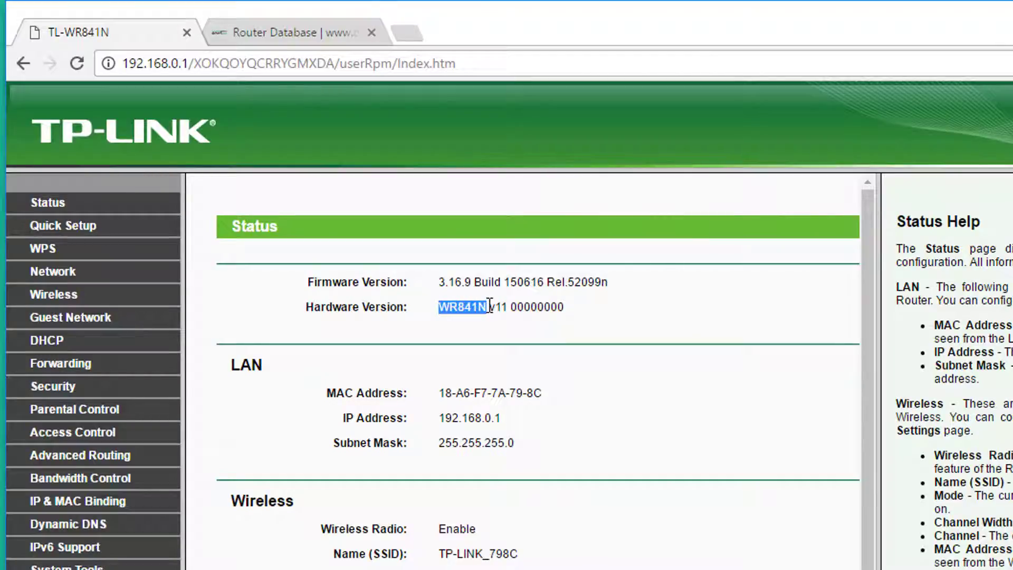
{"action": "left_click", "coordinate": [486, 307]}
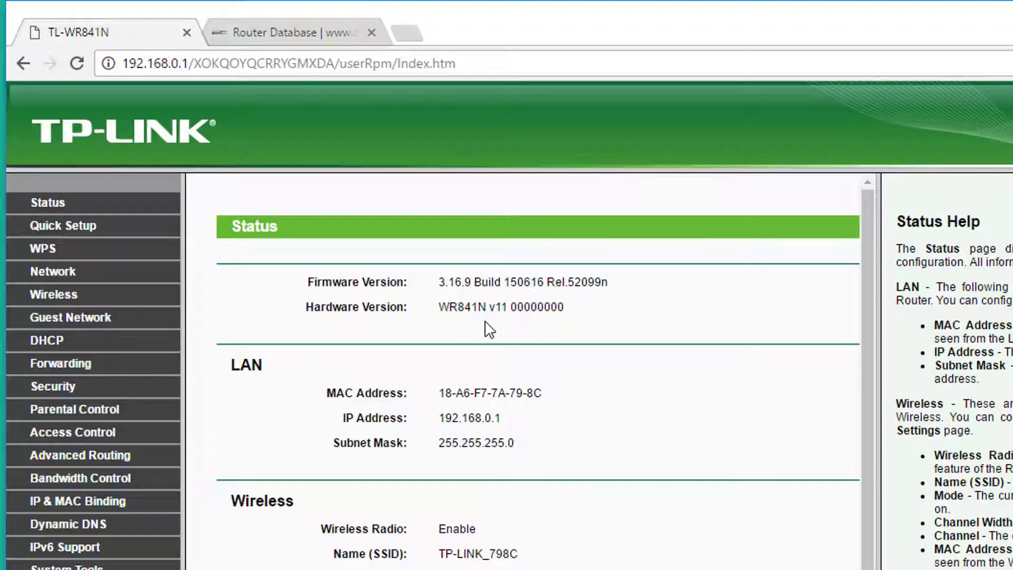
{"action": "left_click", "coordinate": [234, 28]}
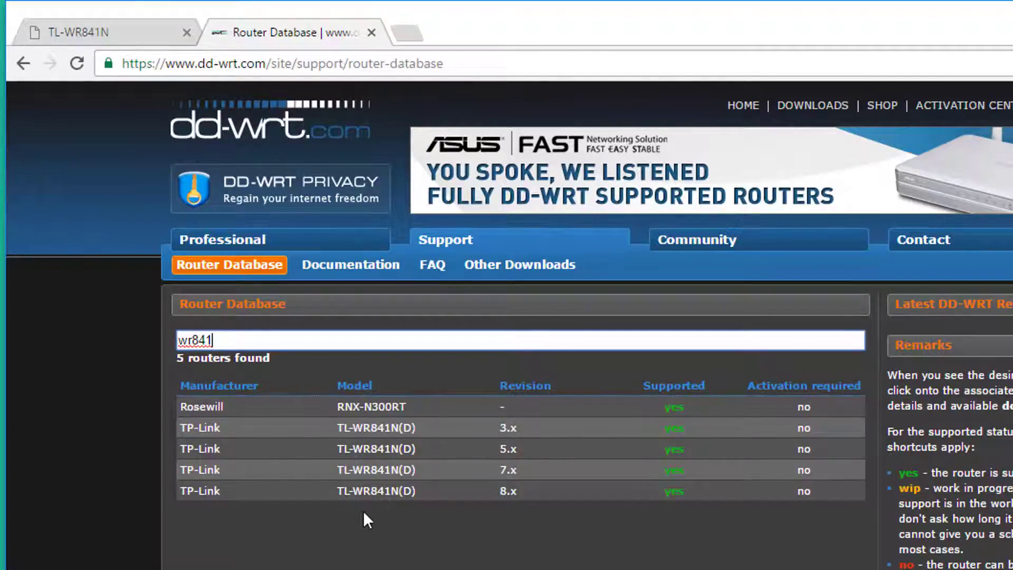
{"action": "left_click", "coordinate": [160, 36]}
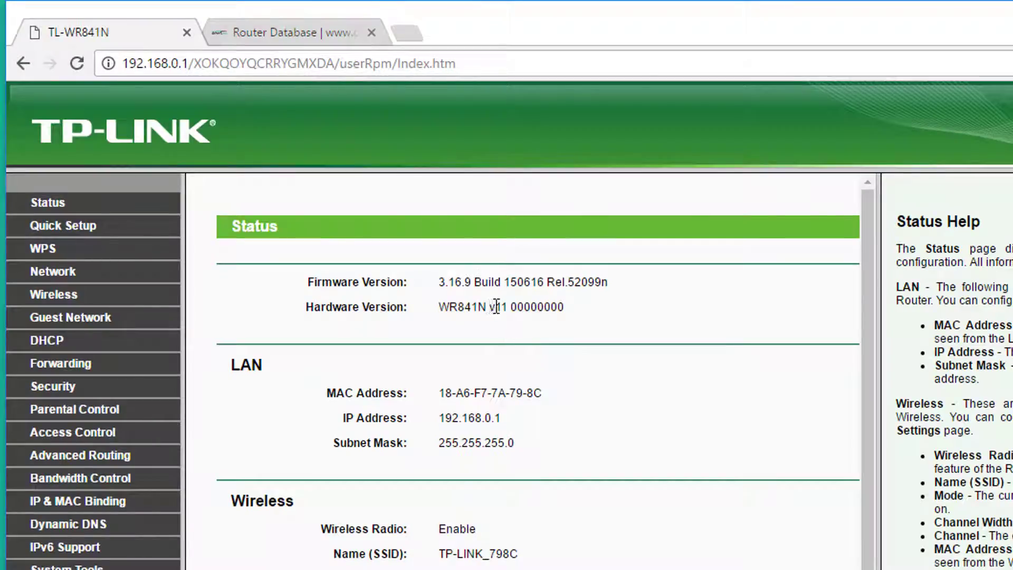
{"action": "left_click_drag", "start_coordinate": [489, 307], "coordinate": [510, 306]}
{"action": "left_click", "coordinate": [267, 36]}
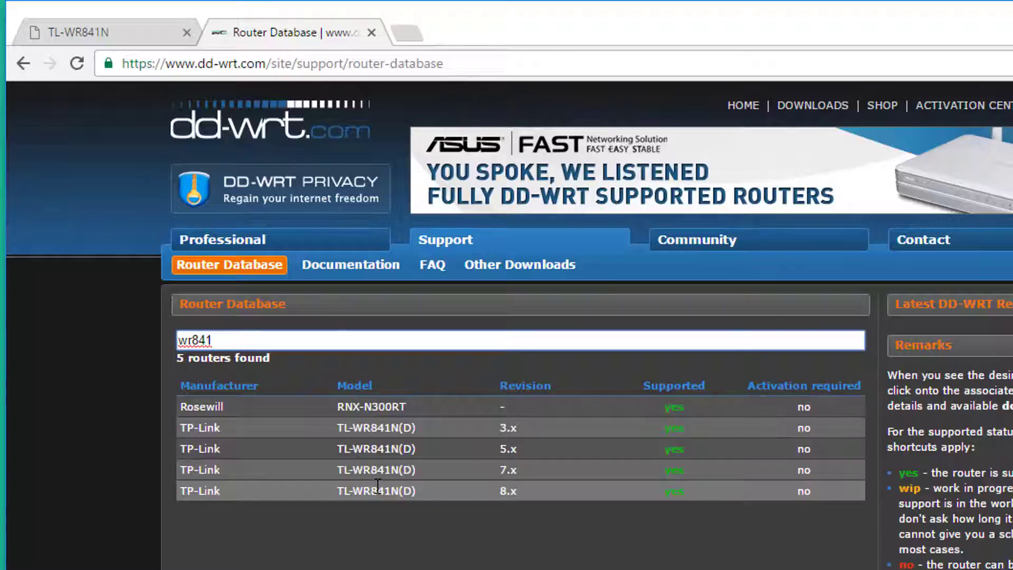
View the TL-WR841N(D) 8.x router details, then go to the Other Downloads listing.
{"action": "left_click", "coordinate": [403, 490]}
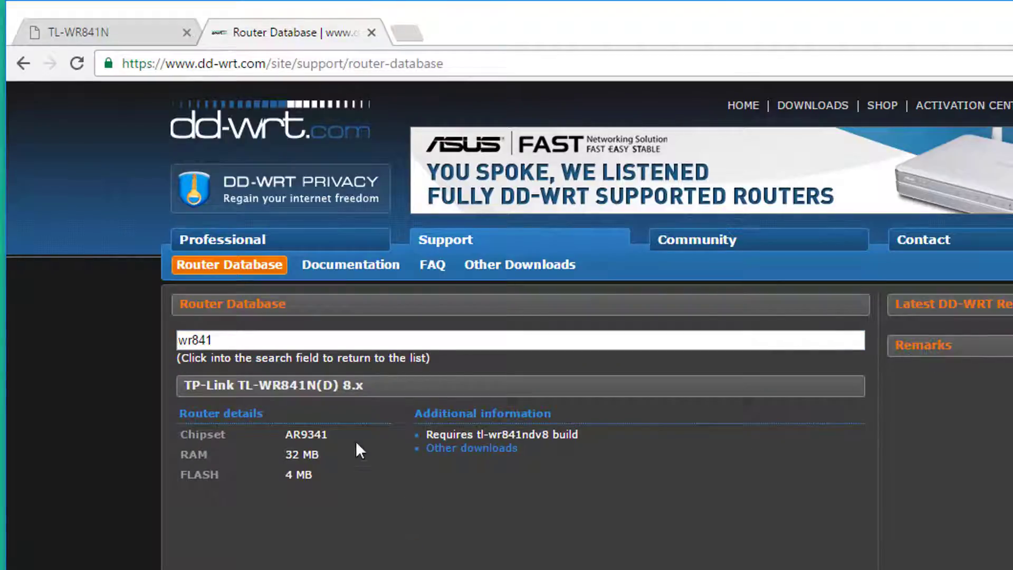
{"action": "left_click", "coordinate": [539, 274]}
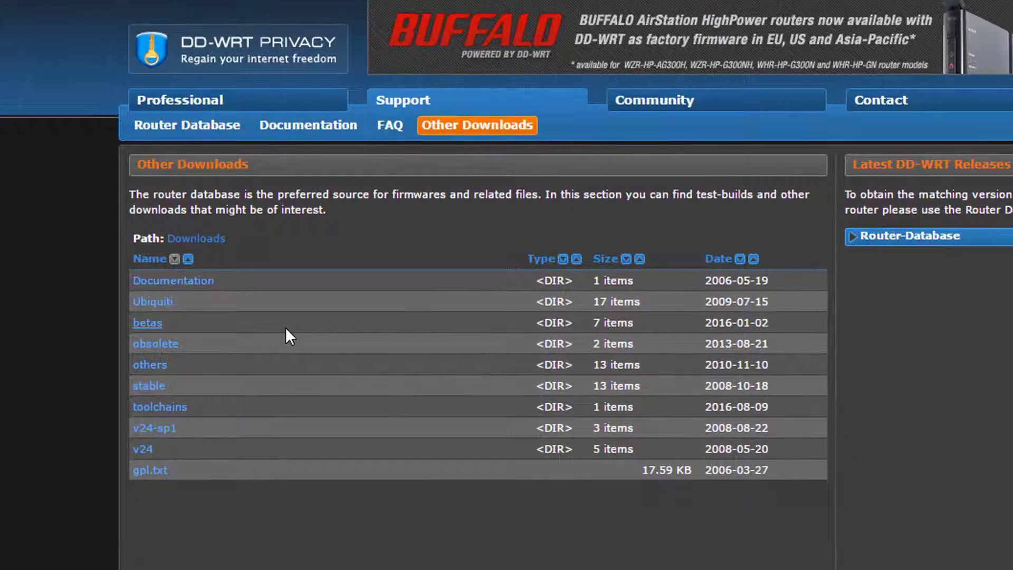
Navigate into the betas folder and then its 2016 subfolder.
{"action": "left_click", "coordinate": [286, 328]}
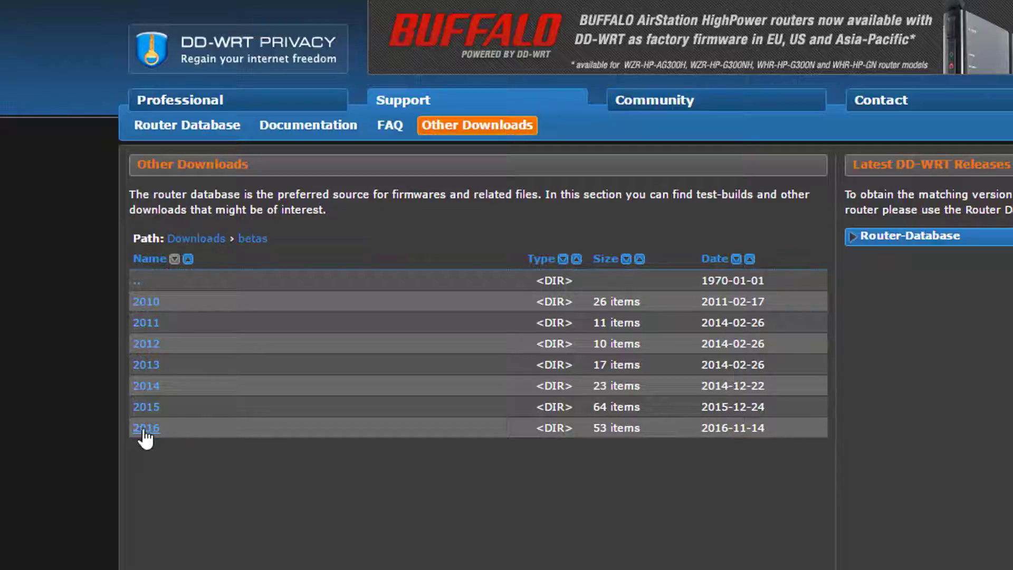
{"action": "left_click", "coordinate": [145, 428]}
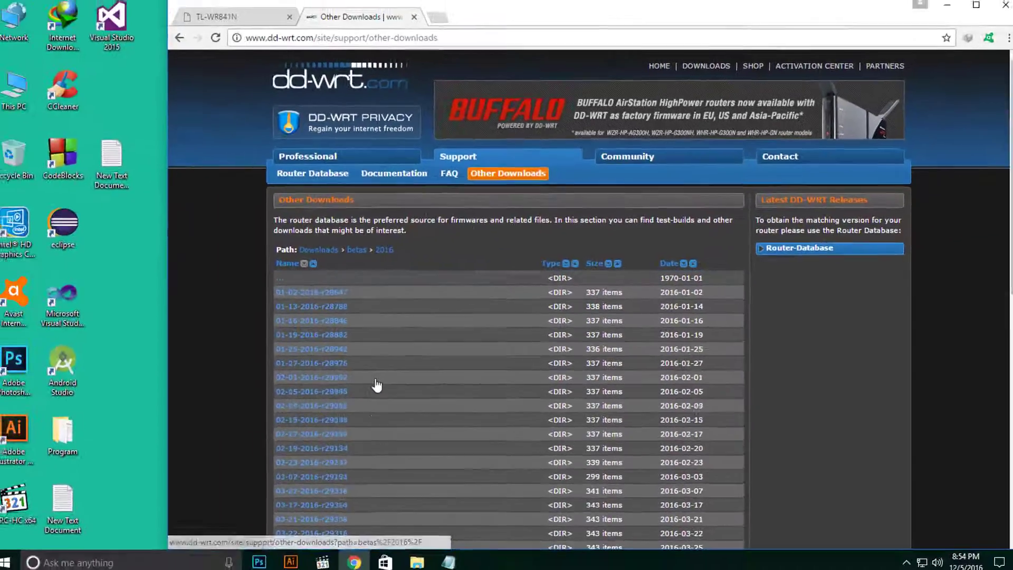
Scroll to the end of the 2016 builds and pick out the newest, 11-14-2016-r30880.
{"action": "scroll", "coordinate": [380, 383], "scroll_direction": "down", "scroll_amount": 7}
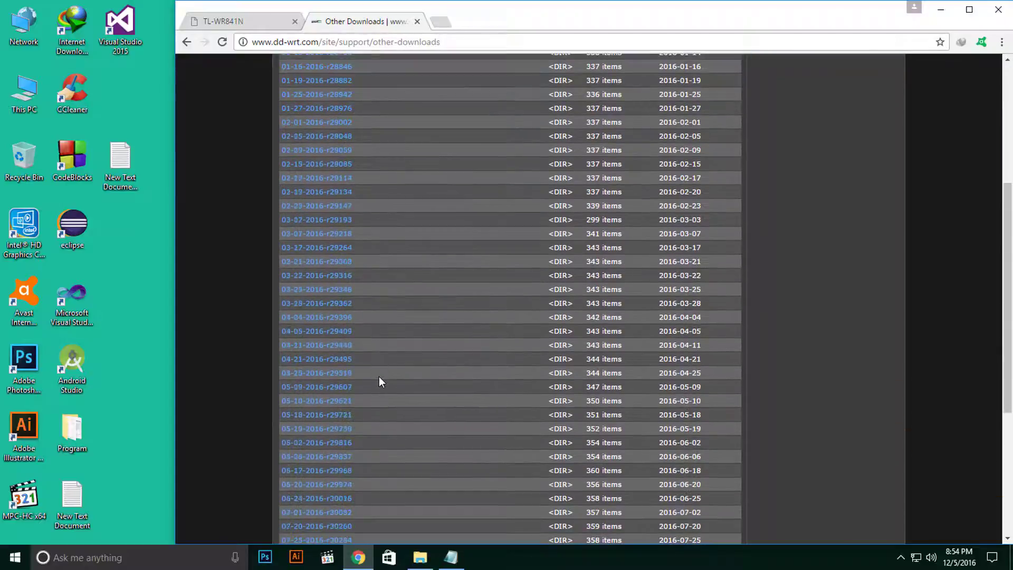
{"action": "scroll", "coordinate": [379, 376], "scroll_direction": "down", "scroll_amount": 3}
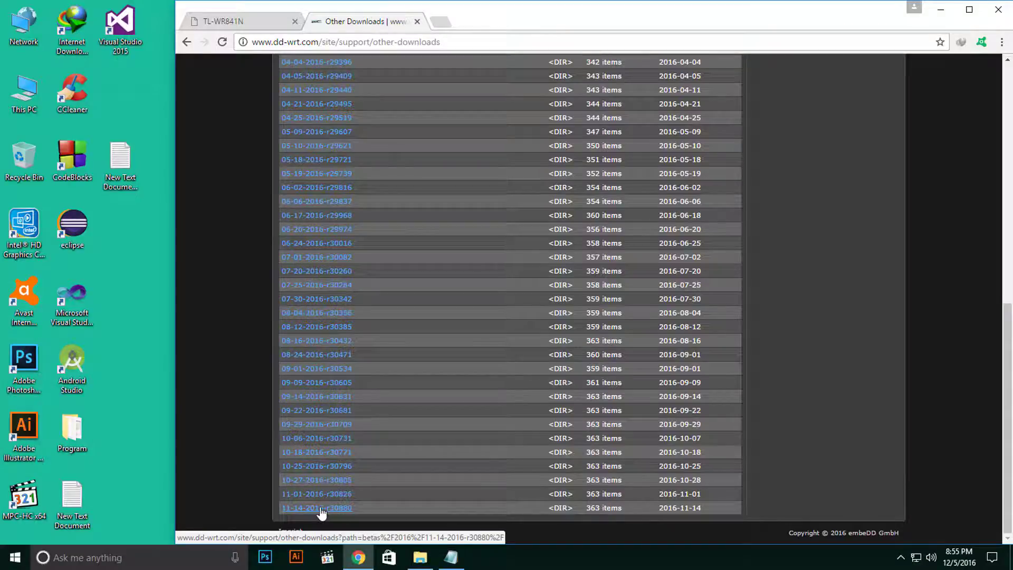
{"action": "scroll", "coordinate": [380, 493], "scroll_direction": "up", "scroll_amount": 8}
{"action": "scroll", "coordinate": [388, 489], "scroll_direction": "down", "scroll_amount": 9}
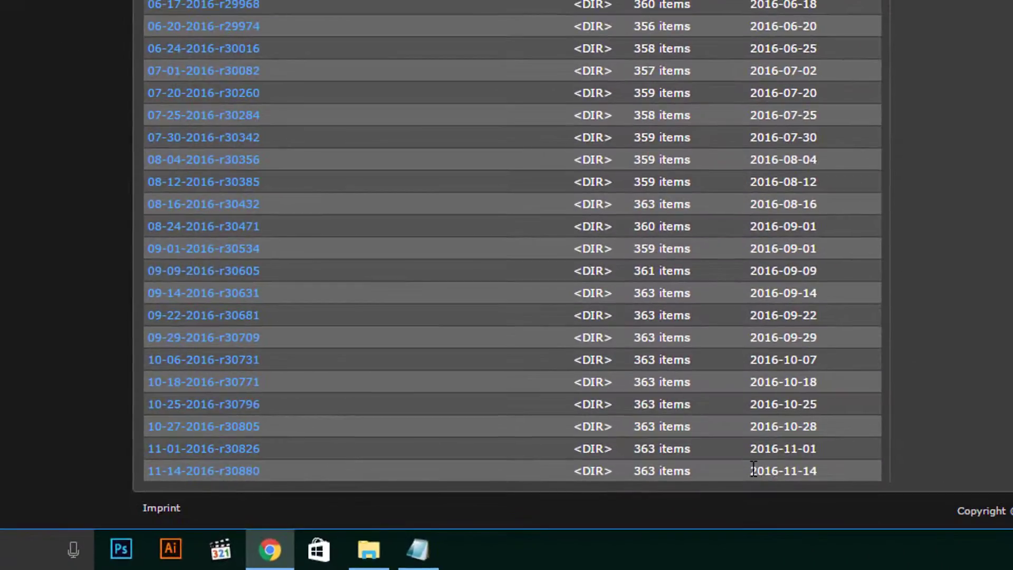
{"action": "left_click_drag", "start_coordinate": [754, 469], "coordinate": [827, 472]}
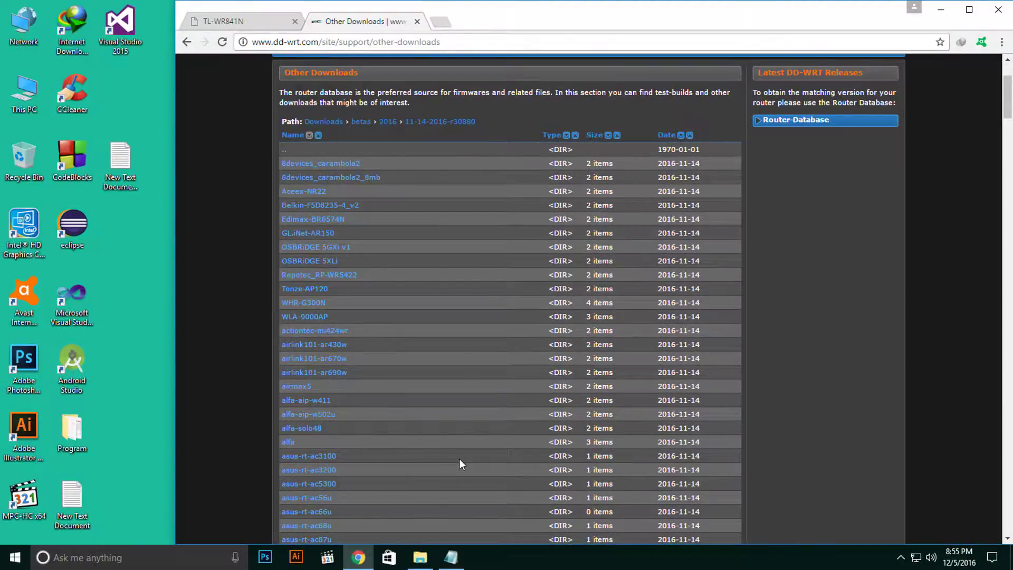
Scroll through the r30880 router folders, then bring up Chrome's find-in-page bar.
{"action": "scroll", "coordinate": [460, 460], "scroll_direction": "down", "scroll_amount": 2}
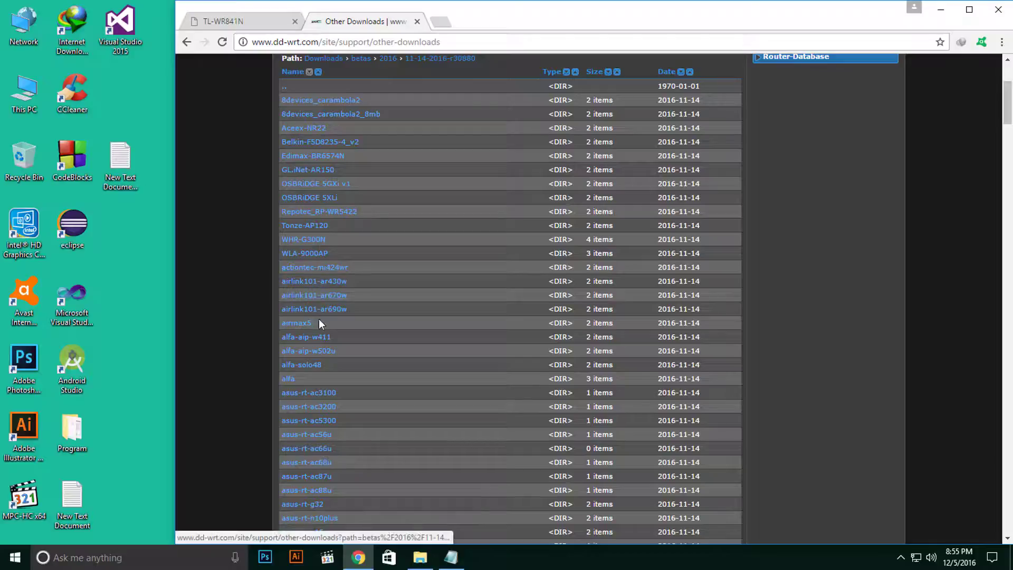
{"action": "scroll", "coordinate": [313, 398], "scroll_direction": "down", "scroll_amount": 1}
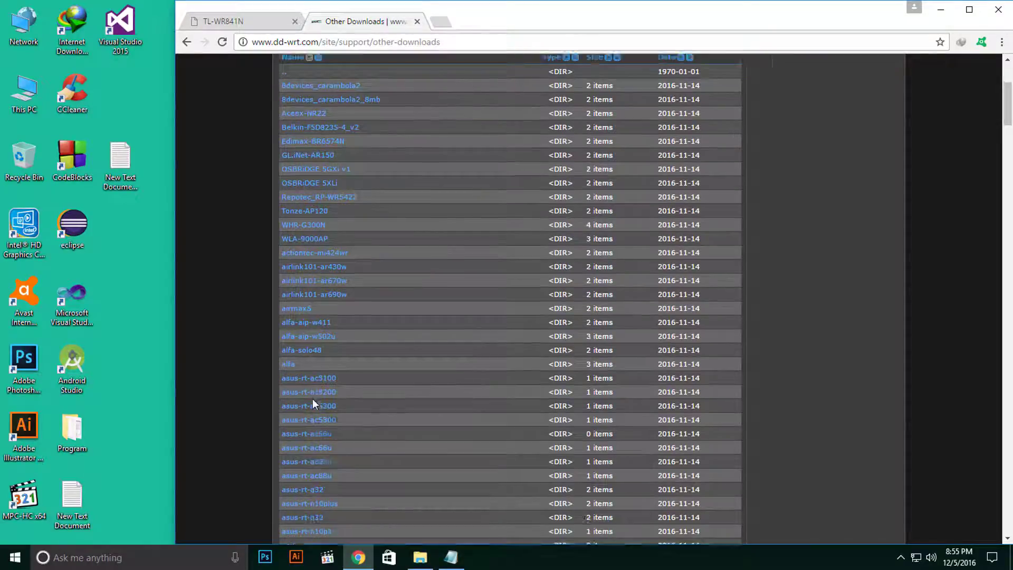
{"action": "scroll", "coordinate": [316, 404], "scroll_direction": "down", "scroll_amount": 12}
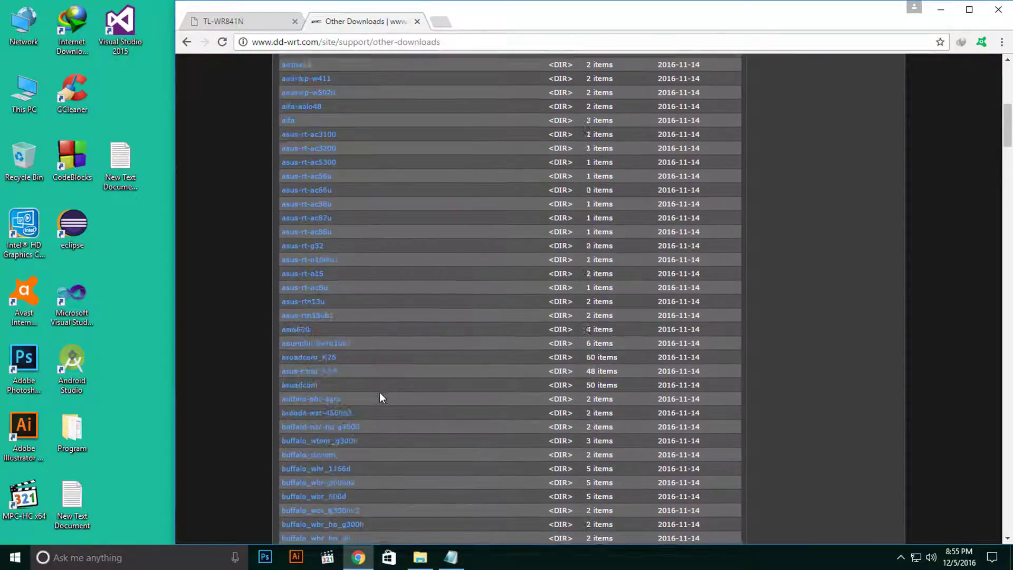
{"action": "scroll", "coordinate": [381, 397], "scroll_direction": "up", "scroll_amount": 7}
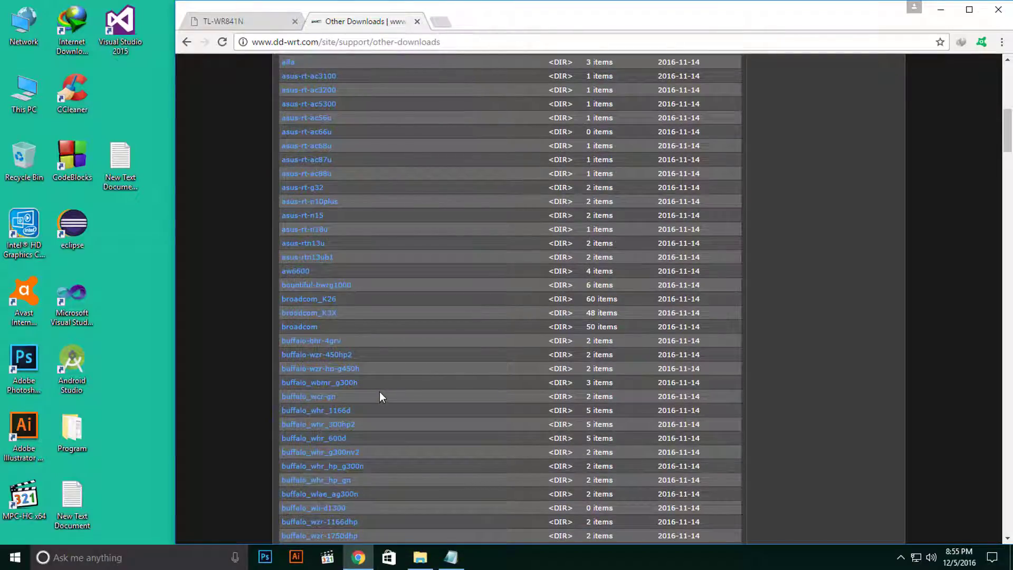
{"action": "scroll", "coordinate": [448, 397], "scroll_direction": "down", "scroll_amount": 10}
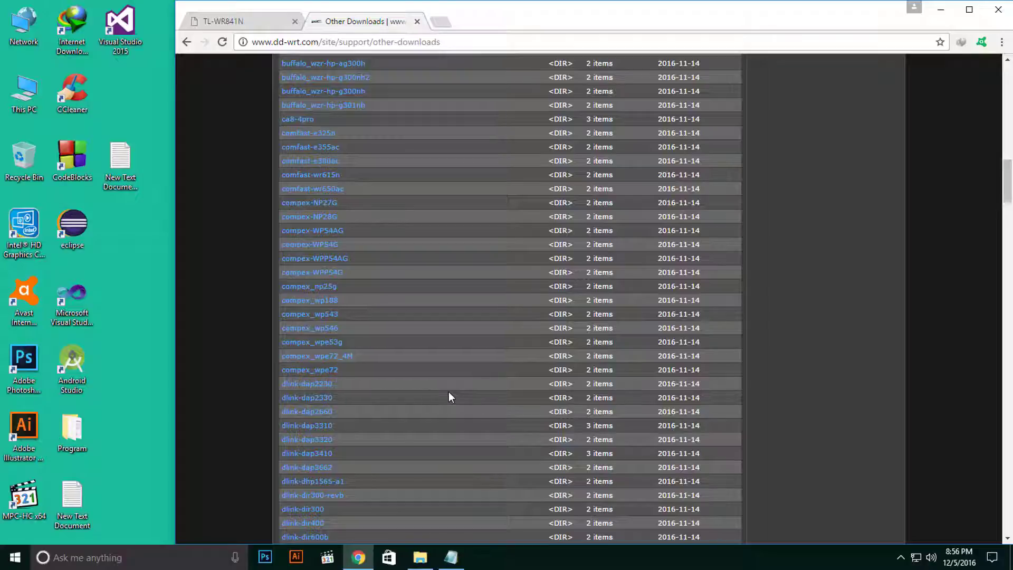
{"action": "key", "text": "ctrl+f"}
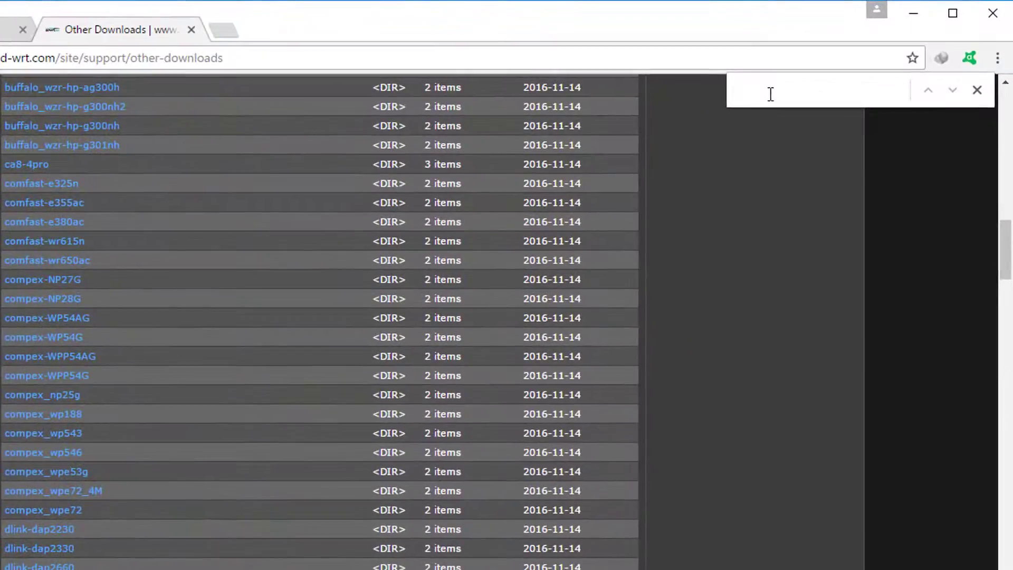
Search the folder listing for wr841 to highlight the matching TP-Link folders.
{"action": "type", "text": "wr"}
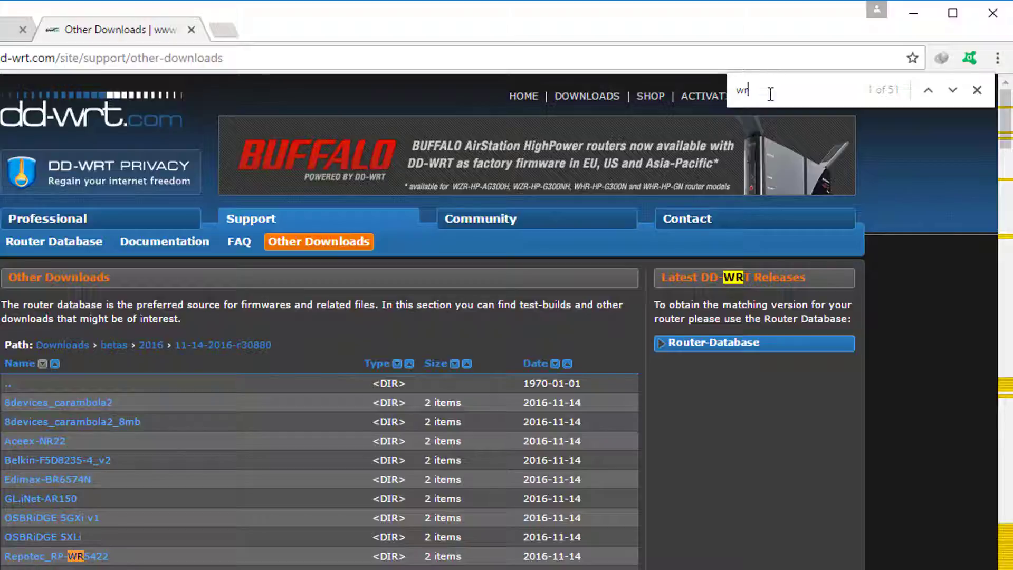
{"action": "type", "text": "8"}
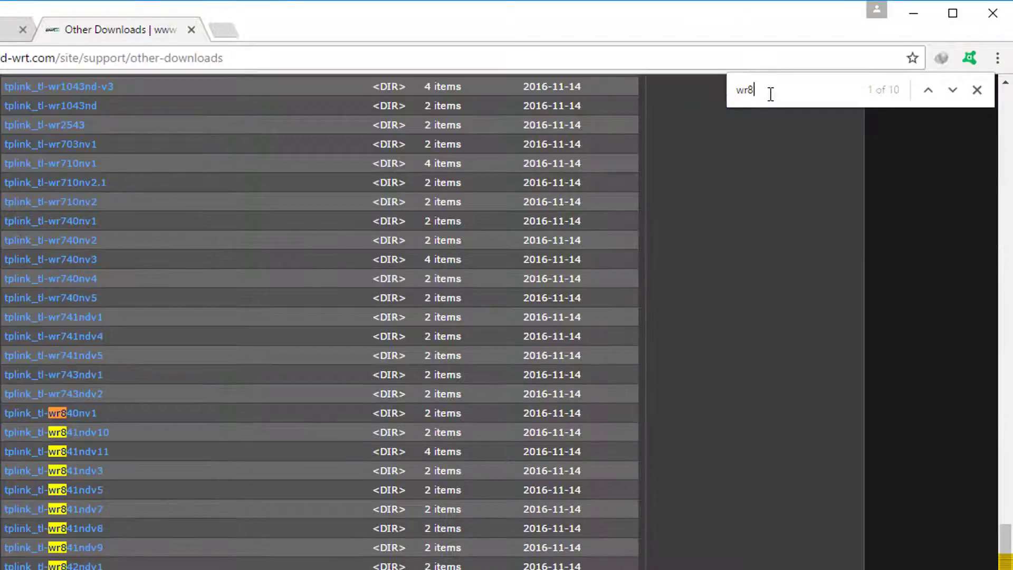
{"action": "type", "text": "41"}
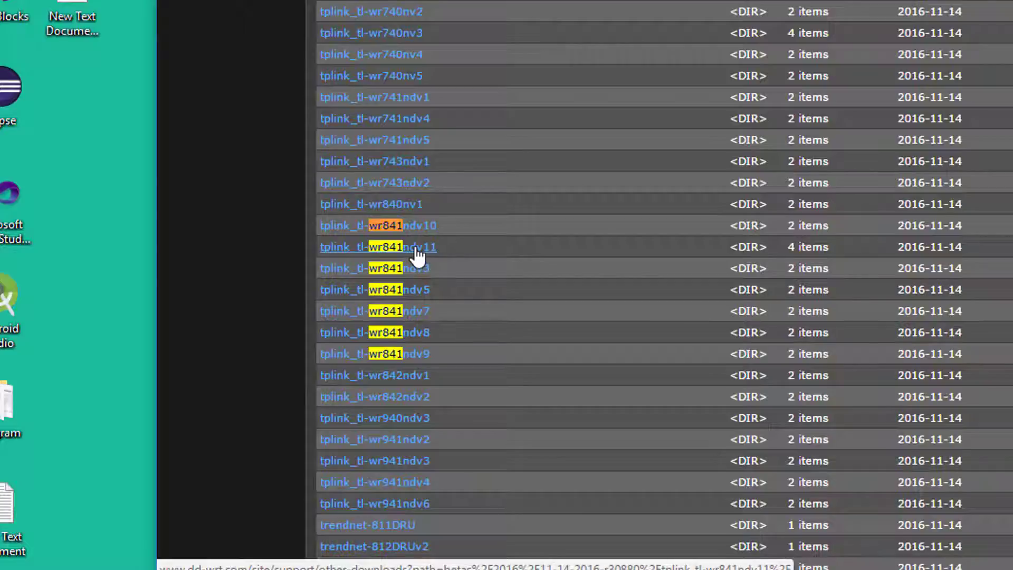
Open the tplink_tl-wr841ndv11 folder to list its firmware .bin files.
{"action": "left_click", "coordinate": [416, 249]}
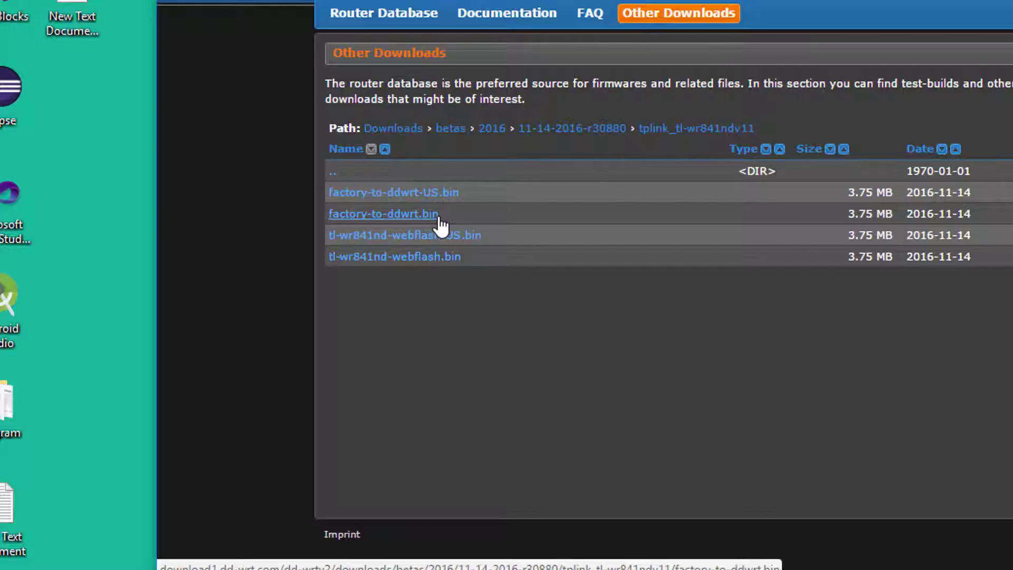
{"action": "left_click", "coordinate": [441, 264]}
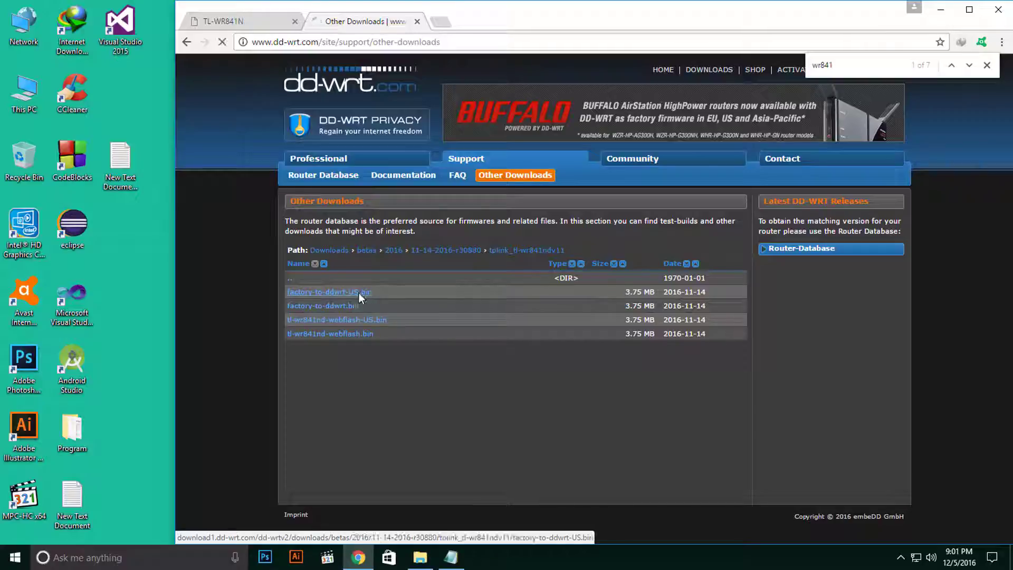
Start downloading factory-to-ddwrt-US.bin and create a New folder on the desktop.
{"action": "left_click", "coordinate": [359, 295]}
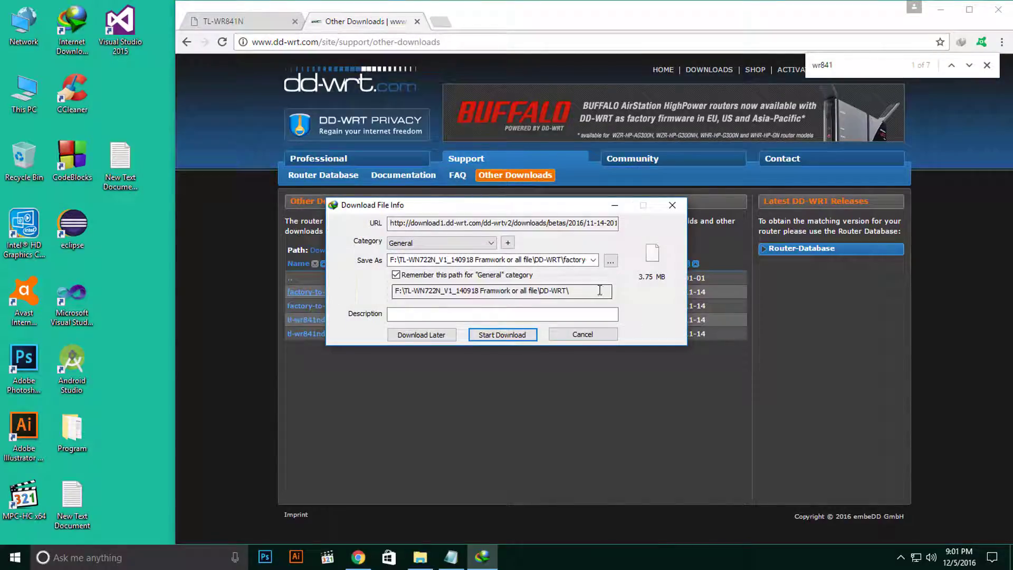
{"action": "right_click", "coordinate": [125, 264]}
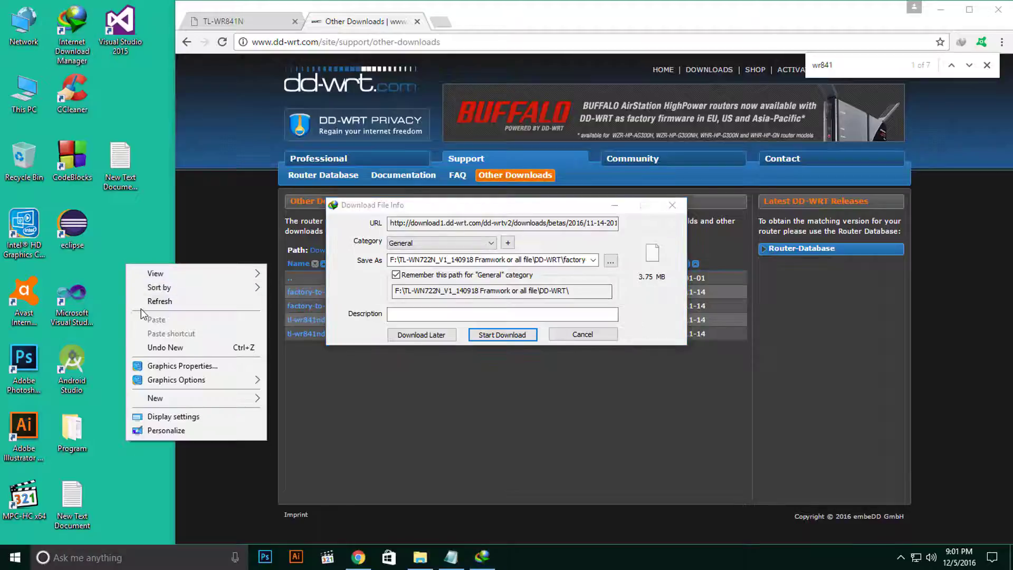
{"action": "mouse_move", "coordinate": [154, 399]}
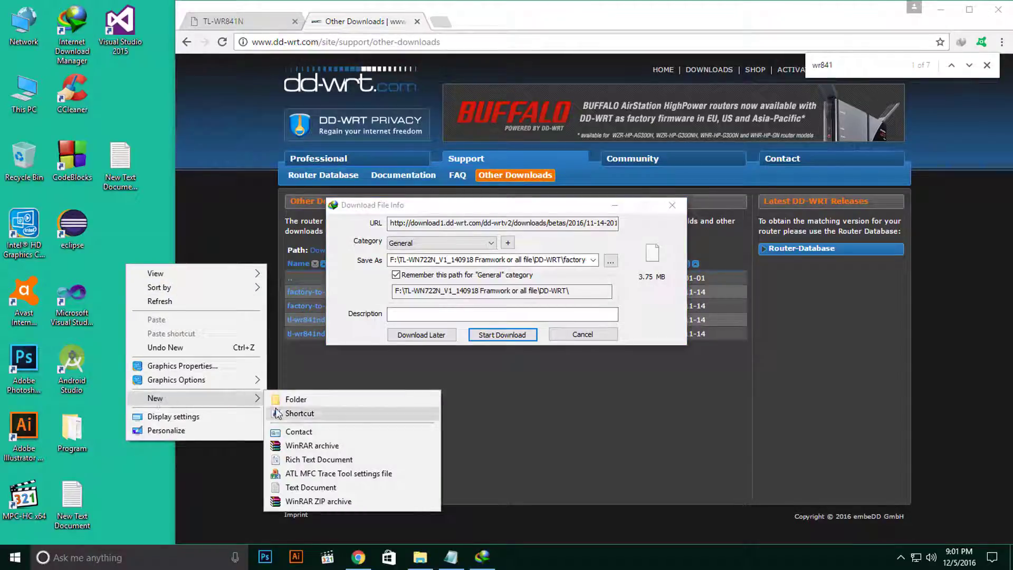
{"action": "left_click", "coordinate": [277, 400]}
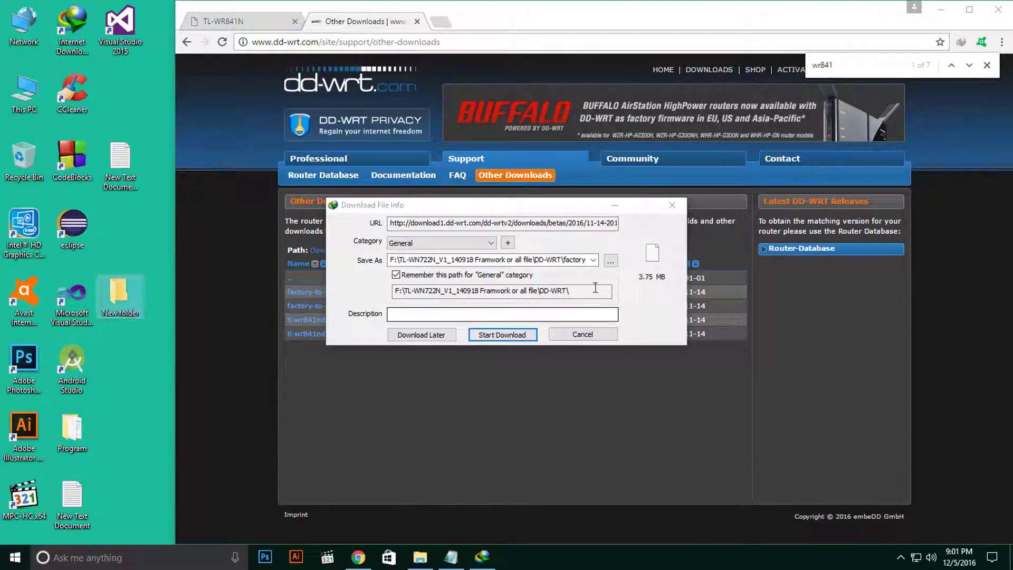
Save the download as factory-to-ddwrt-US_2.bin in Desktop\New folder and let it finish.
{"action": "left_click", "coordinate": [611, 260]}
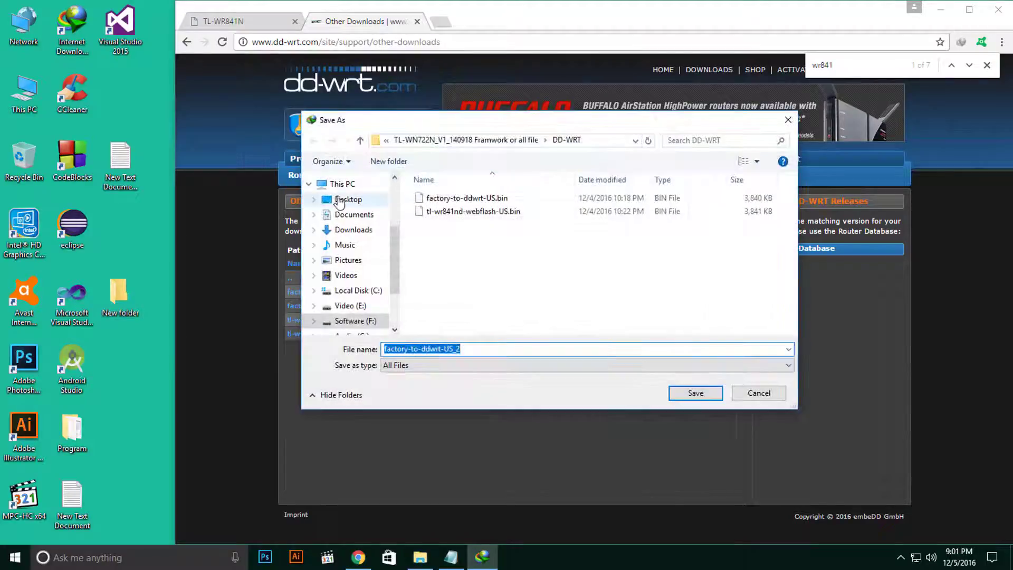
{"action": "left_click", "coordinate": [339, 200]}
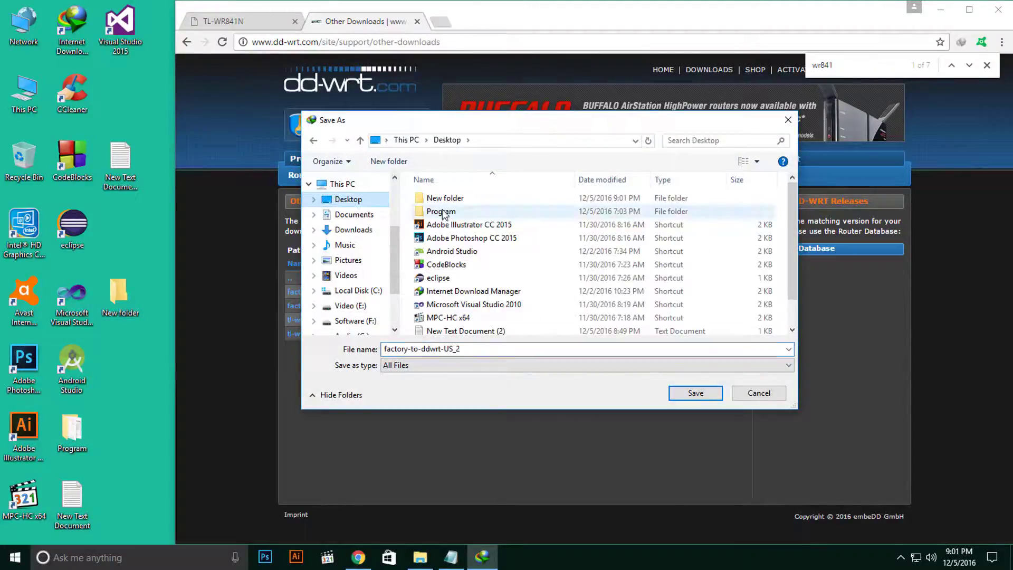
{"action": "left_click", "coordinate": [444, 200]}
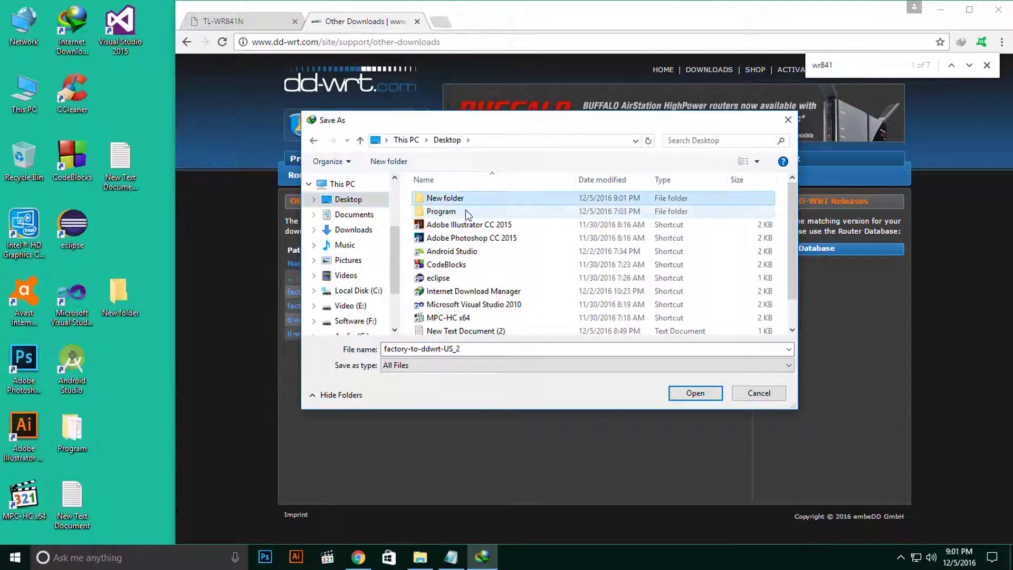
{"action": "left_click", "coordinate": [703, 396]}
{"action": "left_click", "coordinate": [705, 396]}
{"action": "left_click", "coordinate": [512, 333]}
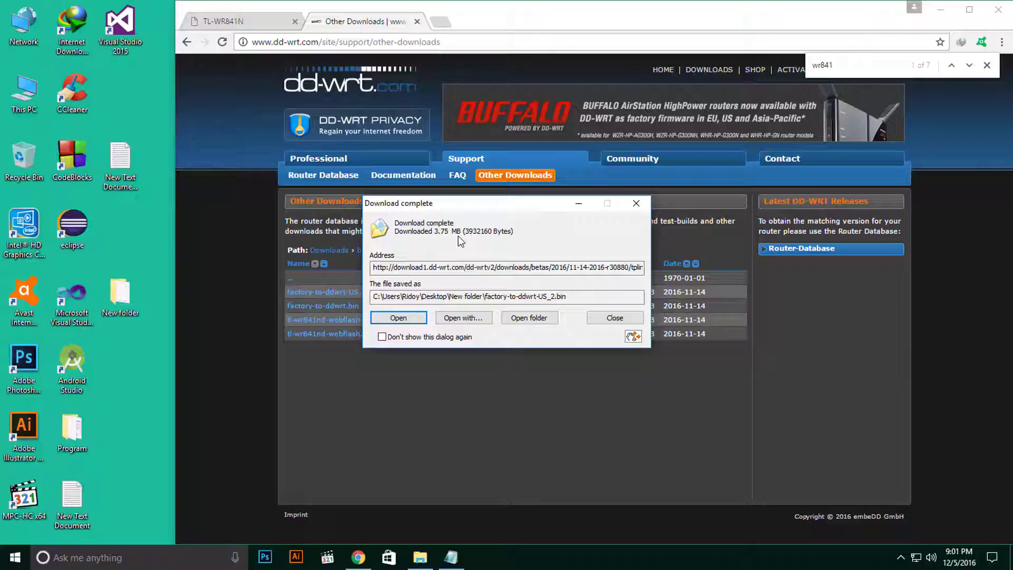
{"action": "left_click", "coordinate": [612, 318]}
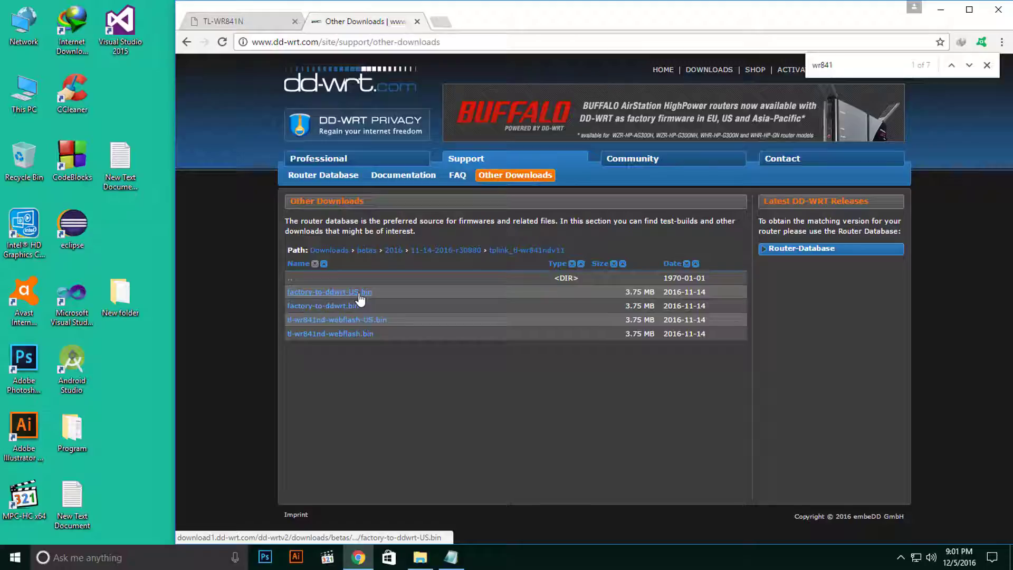
Download tl-wr841nd-webflash-US.bin (3.75 MB) into Desktop\New folder.
{"action": "left_click", "coordinate": [371, 322]}
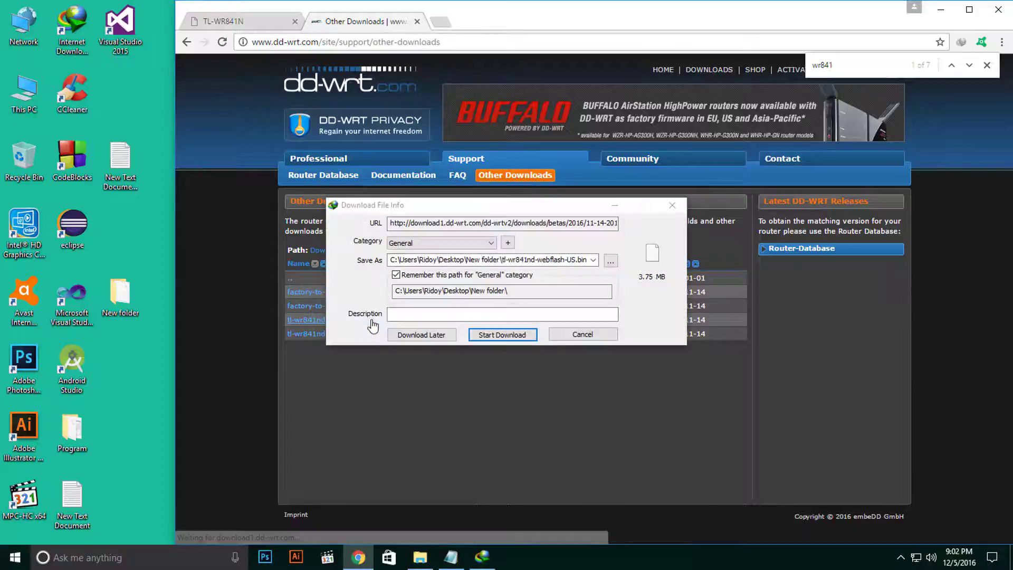
{"action": "left_click", "coordinate": [610, 262]}
{"action": "left_click", "coordinate": [354, 200]}
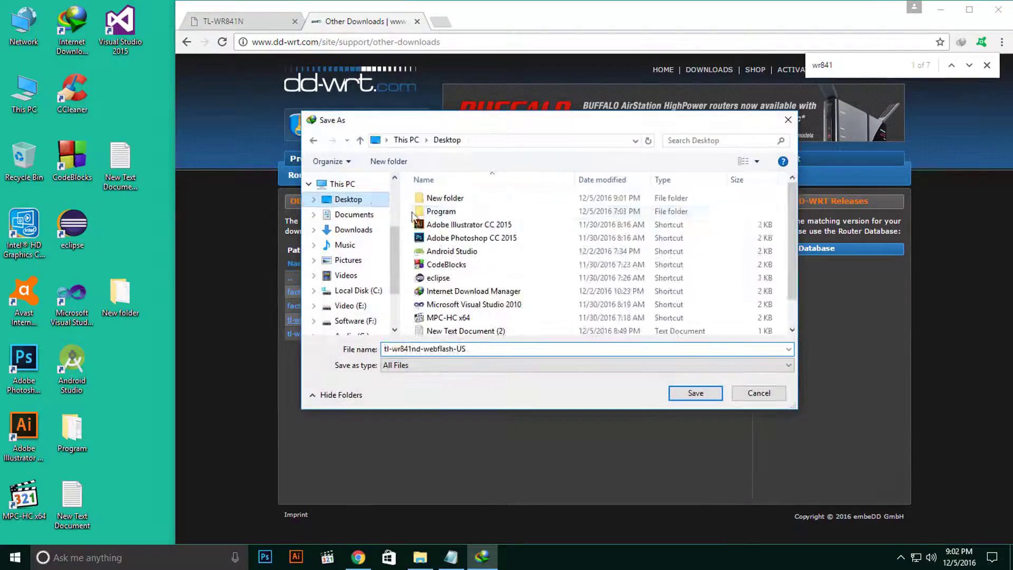
{"action": "double_click", "coordinate": [444, 198]}
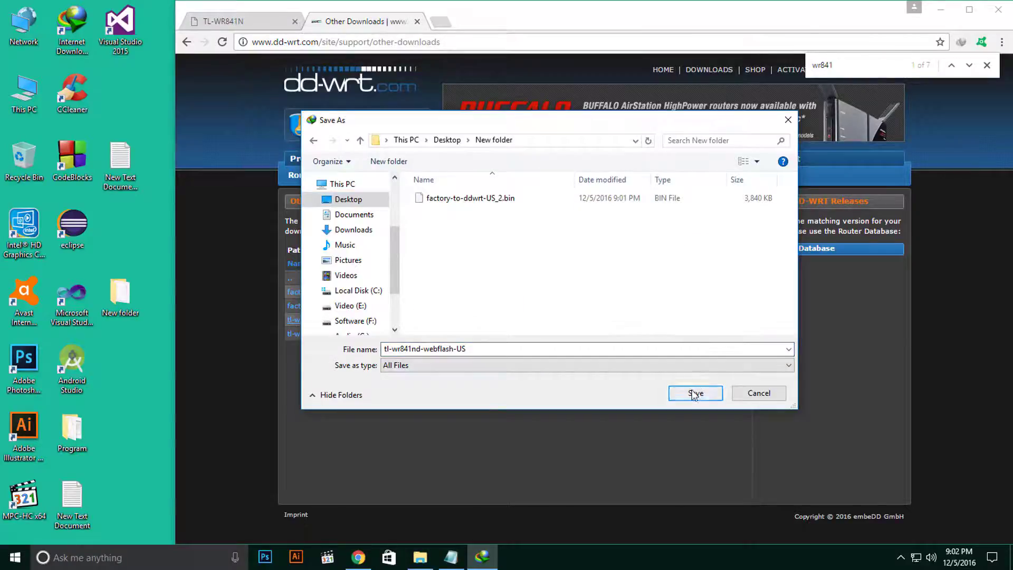
{"action": "left_click", "coordinate": [696, 393]}
{"action": "left_click", "coordinate": [509, 336]}
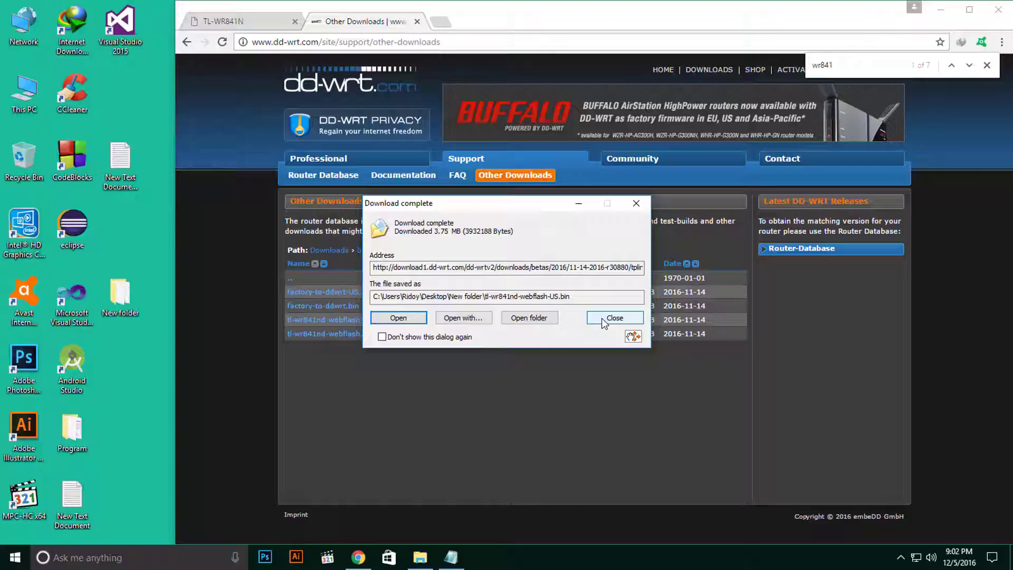
{"action": "left_click", "coordinate": [604, 318]}
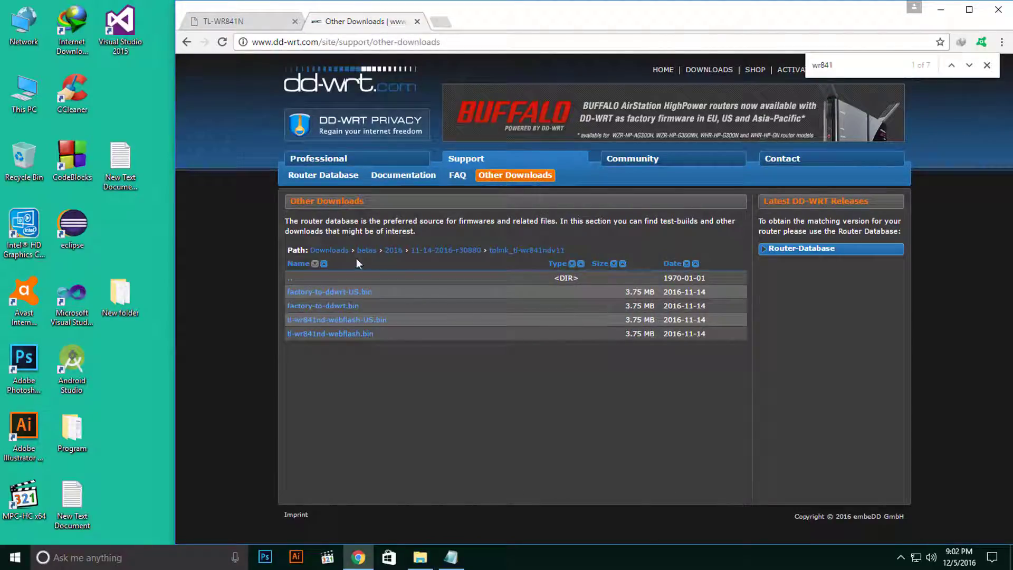
Close Chrome and refresh the desktop twice.
{"action": "left_click", "coordinate": [1001, 10]}
{"action": "right_click", "coordinate": [391, 119]}
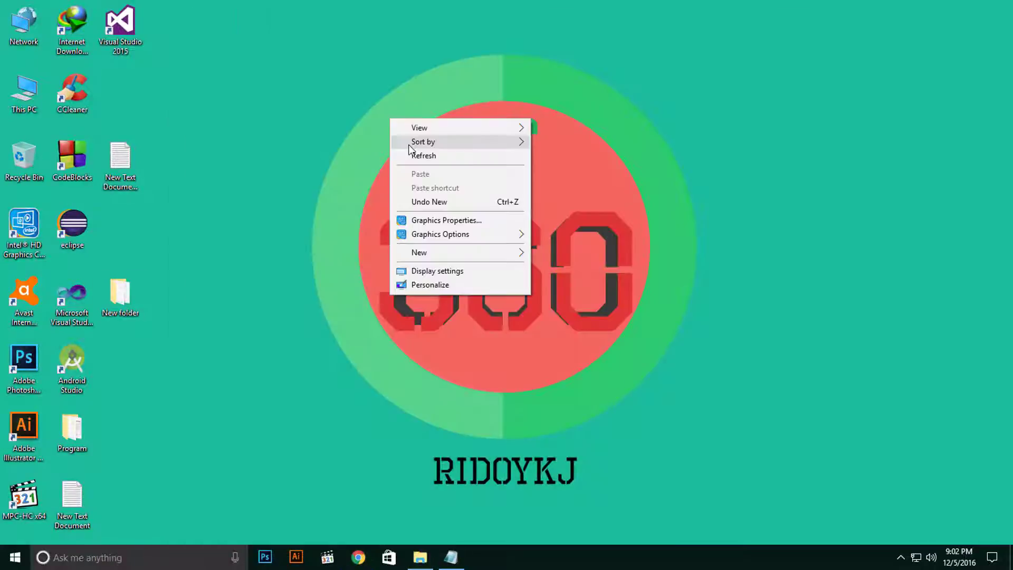
{"action": "left_click", "coordinate": [422, 155]}
{"action": "right_click", "coordinate": [217, 166]}
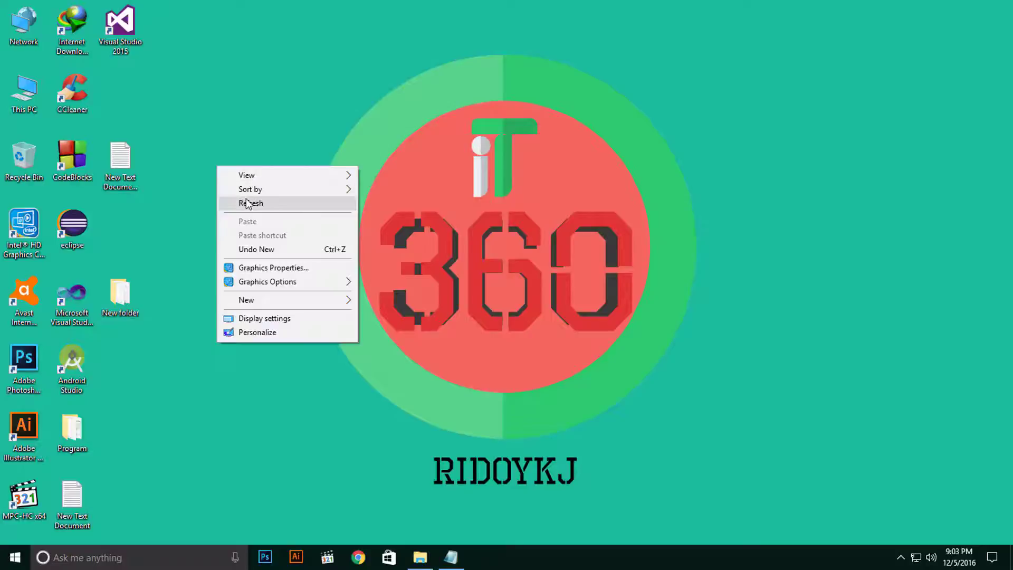
{"action": "left_click", "coordinate": [244, 201]}
Check that New folder holds factory-to-ddwrt-US_2.bin and tl-wr841nd-webflash-US.bin, then close it.
{"action": "double_click", "coordinate": [116, 296]}
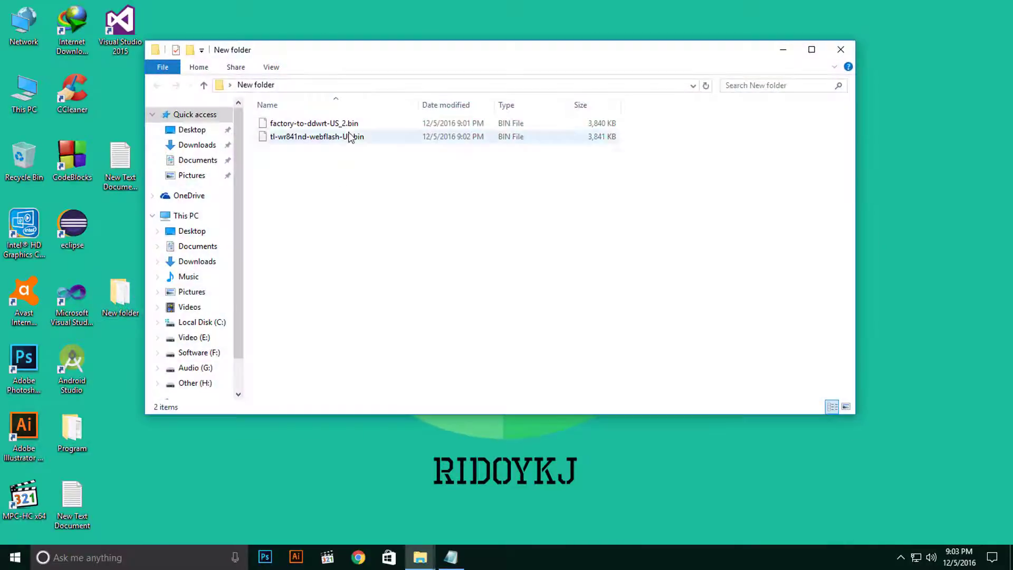
{"action": "left_click_drag", "start_coordinate": [303, 53], "coordinate": [333, 85]}
{"action": "left_click_drag", "start_coordinate": [353, 227], "coordinate": [330, 151]}
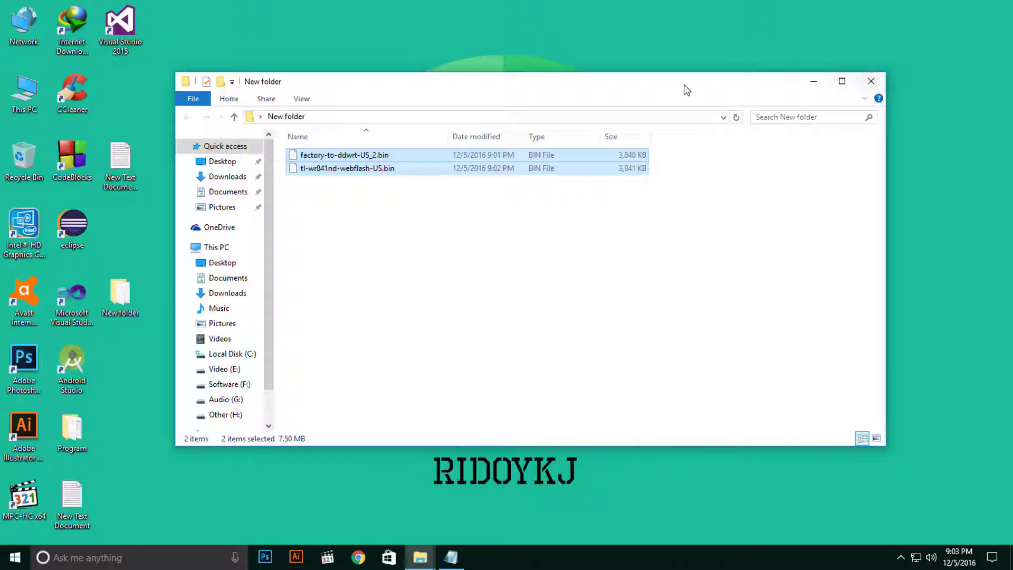
{"action": "left_click_drag", "start_coordinate": [635, 87], "coordinate": [568, 77]}
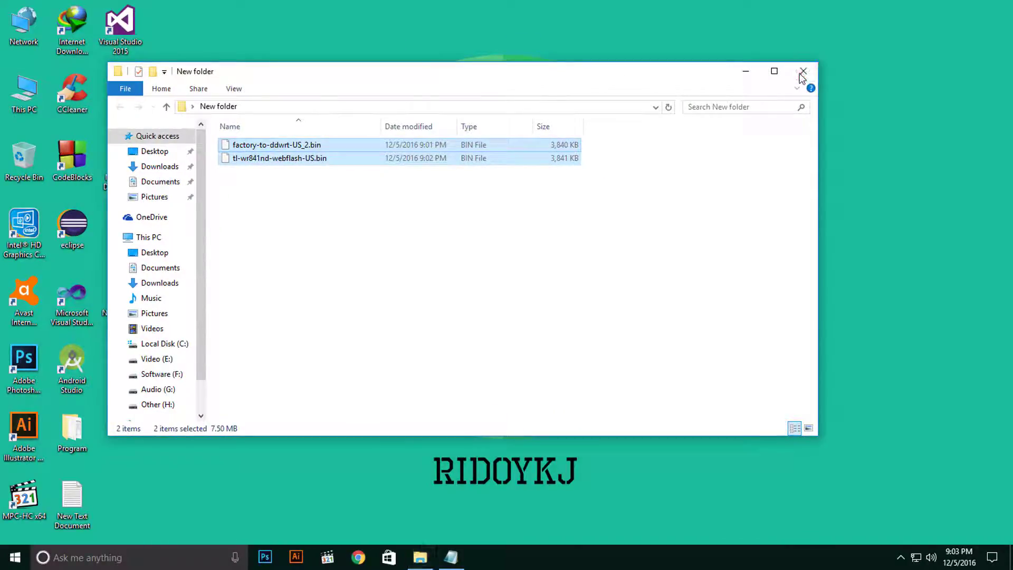
{"action": "left_click", "coordinate": [802, 74]}
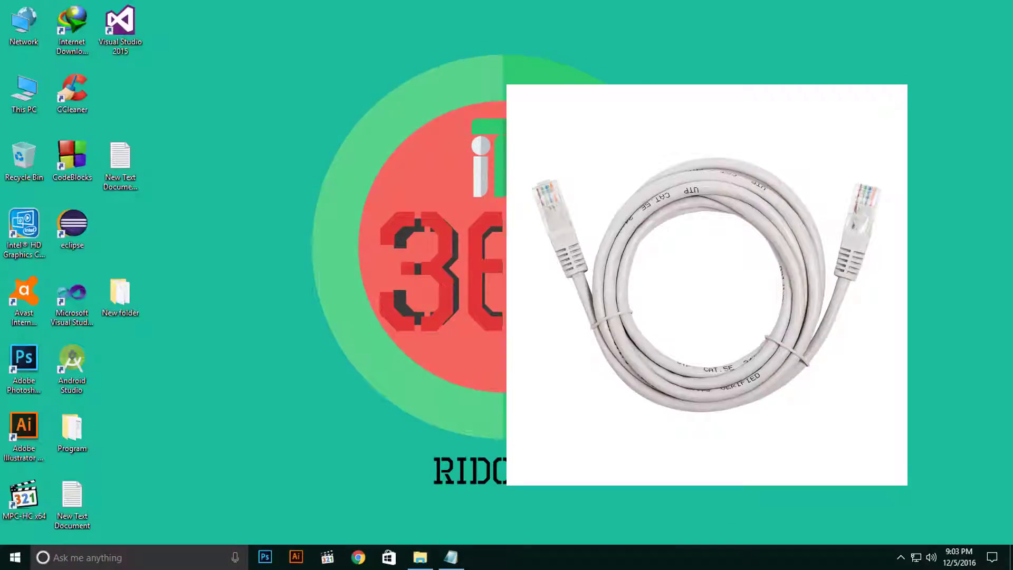
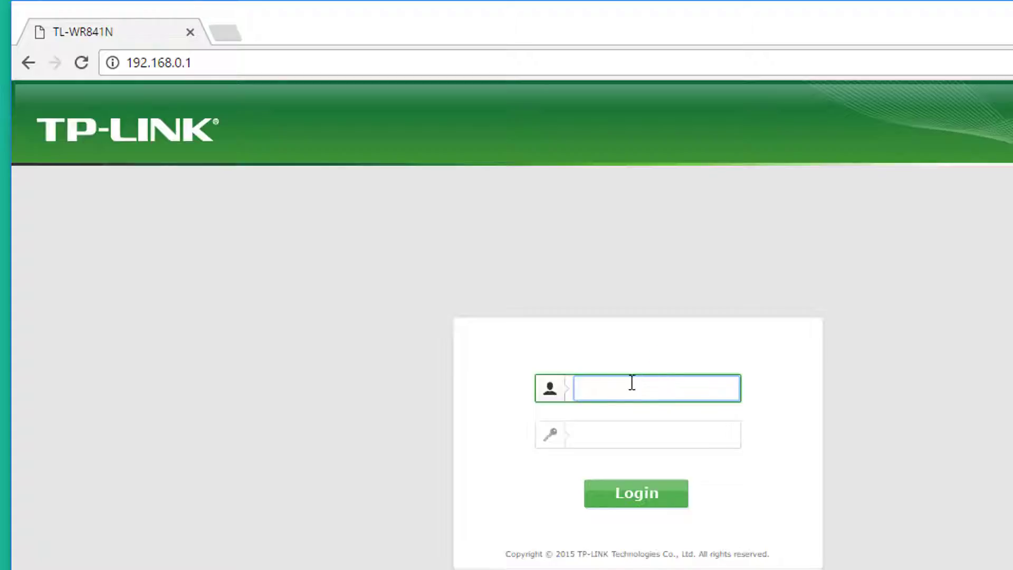
Sign in with the router's username and password, then open System Tools > Firmware Upgrade.
{"action": "type", "text": "admin"}
{"action": "left_click", "coordinate": [597, 428]}
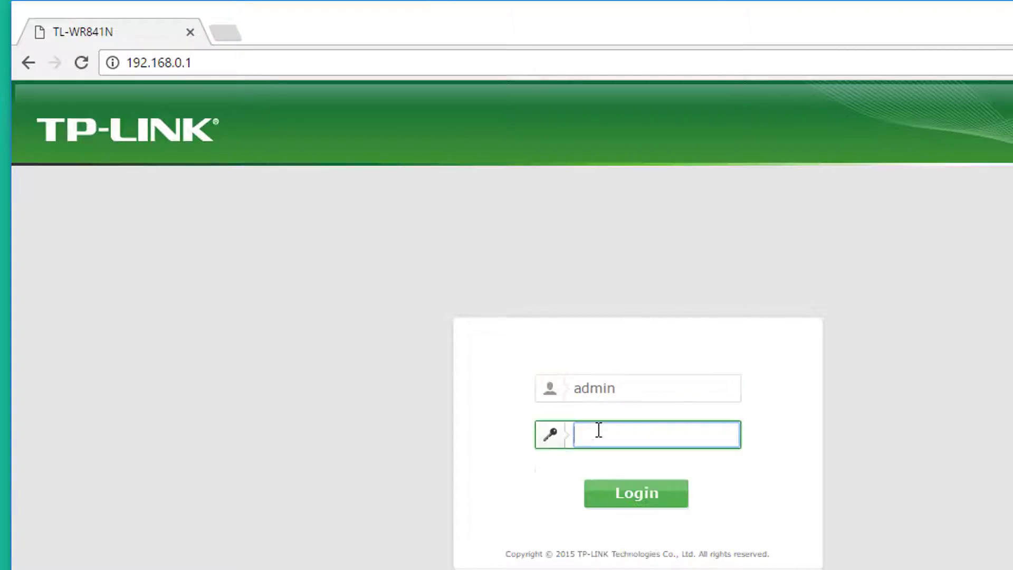
{"action": "left_click", "coordinate": [636, 501]}
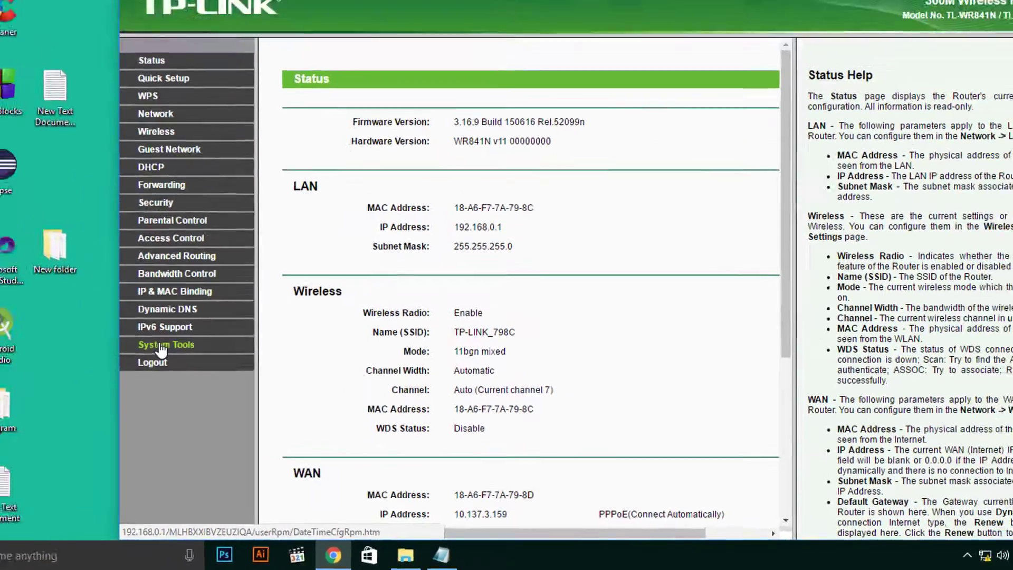
{"action": "left_click", "coordinate": [161, 347]}
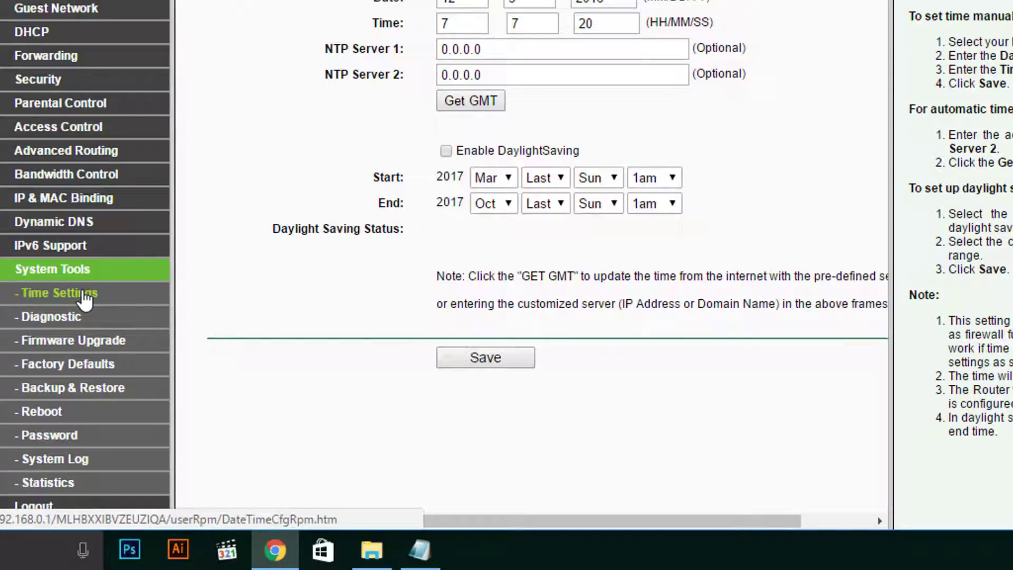
{"action": "left_click", "coordinate": [74, 348]}
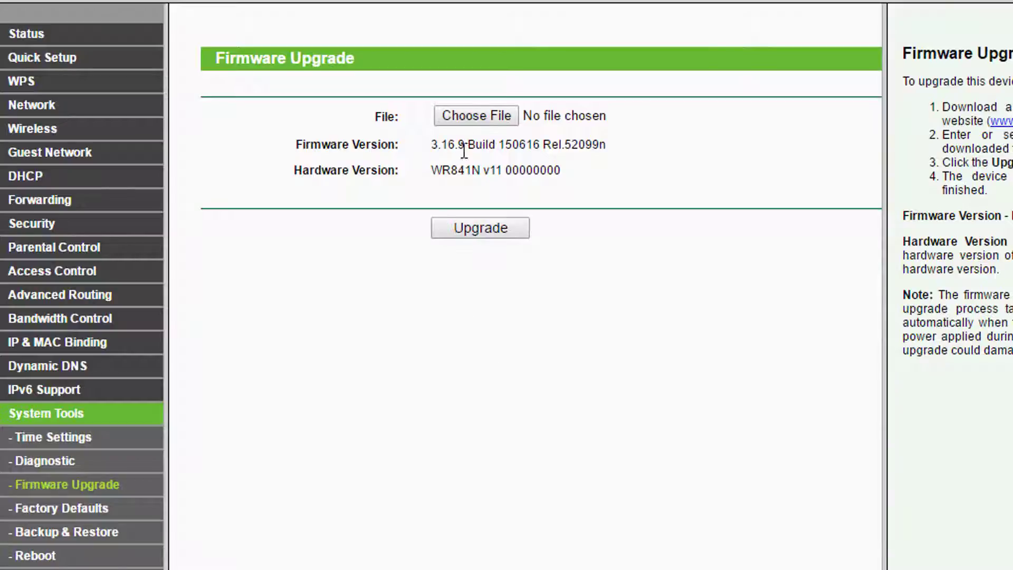
Choose factory-to-ddwrt-US_2.bin from Desktop\New folder as the upgrade file.
{"action": "left_click", "coordinate": [476, 115]}
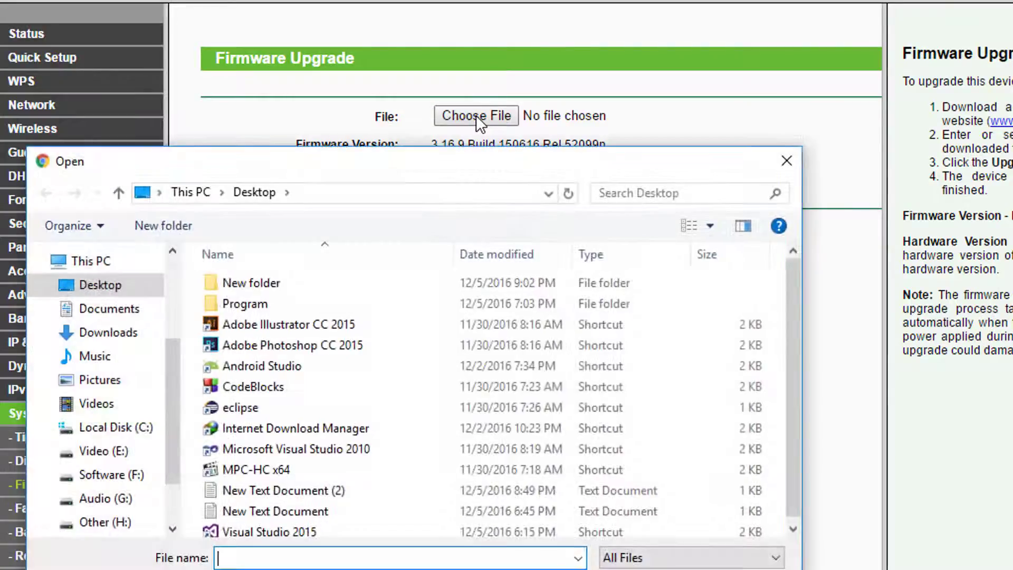
{"action": "left_click_drag", "start_coordinate": [409, 153], "coordinate": [523, 71]}
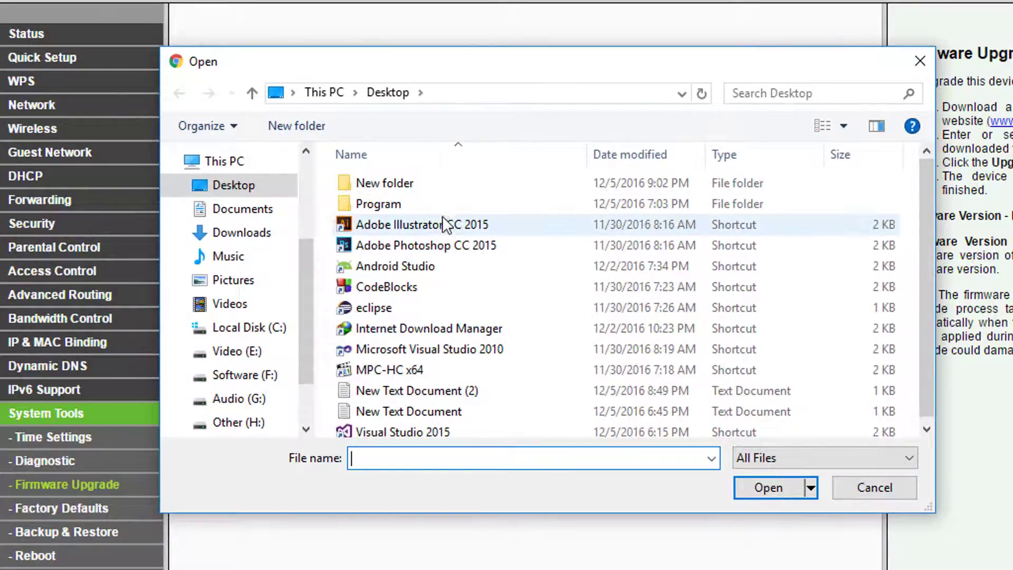
{"action": "left_click", "coordinate": [264, 183]}
{"action": "left_click", "coordinate": [395, 185]}
{"action": "double_click", "coordinate": [395, 185]}
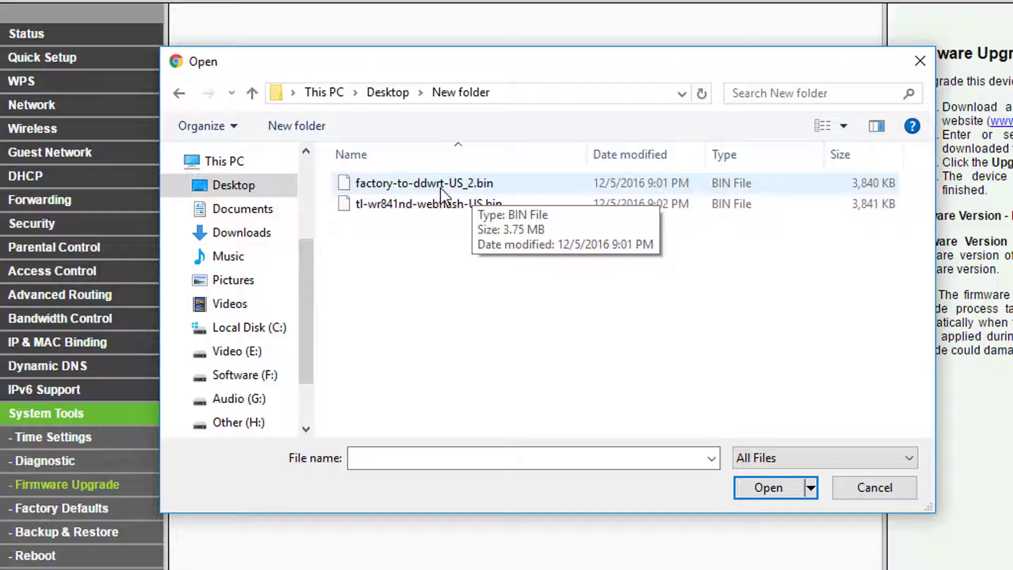
{"action": "left_click", "coordinate": [416, 185]}
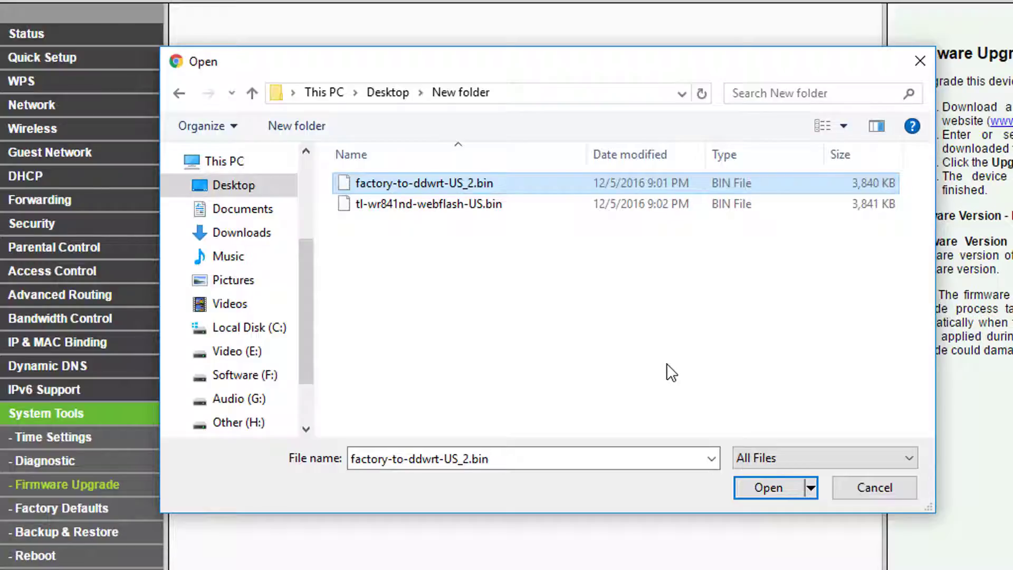
{"action": "left_click", "coordinate": [400, 183]}
{"action": "left_click", "coordinate": [508, 264]}
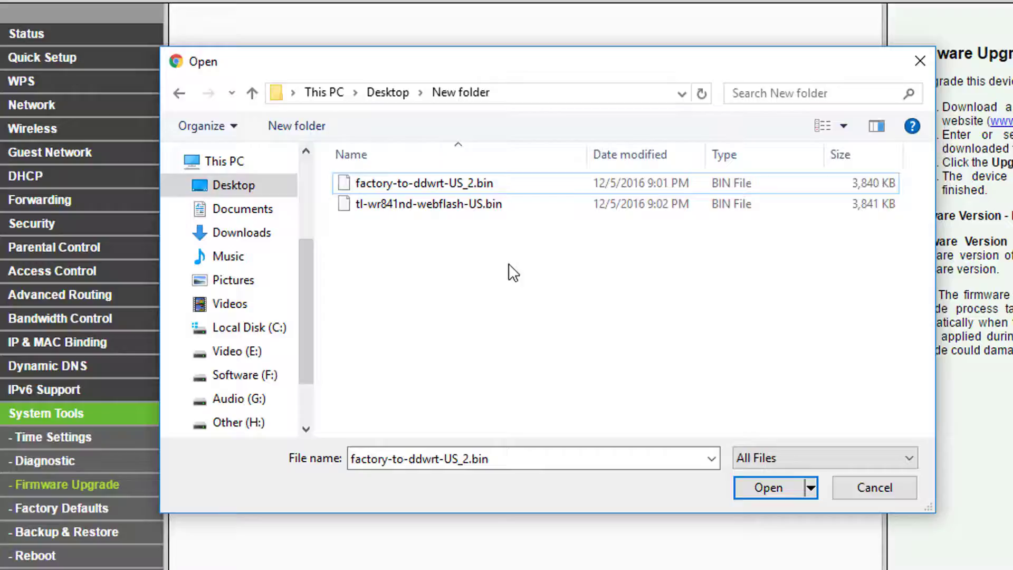
{"action": "left_click", "coordinate": [449, 184]}
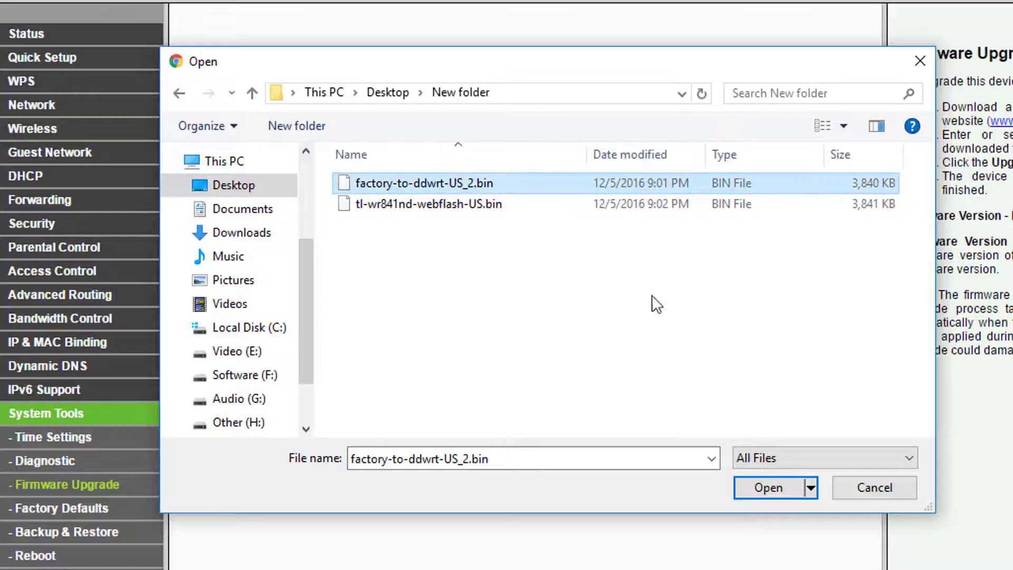
{"action": "left_click", "coordinate": [773, 486]}
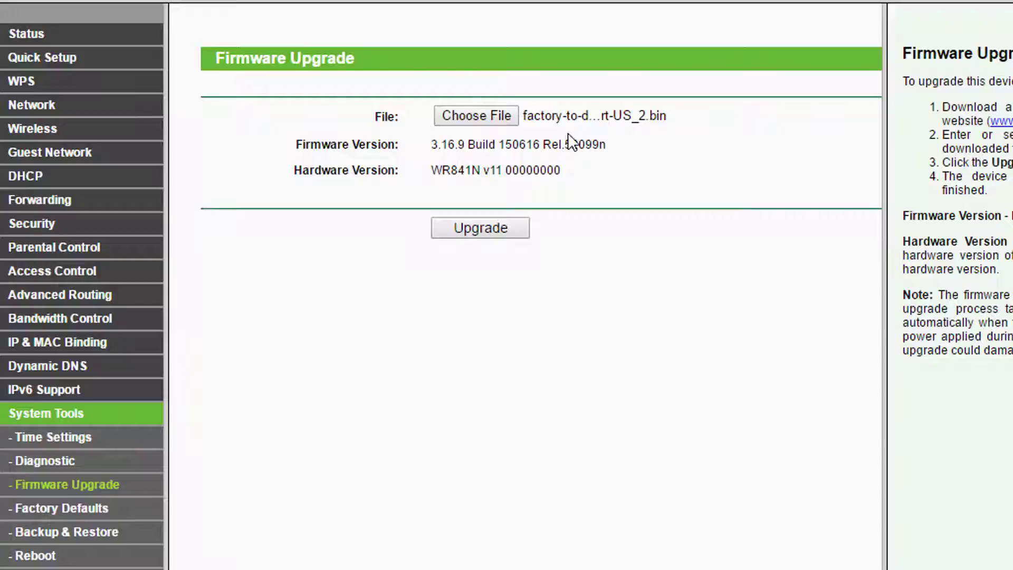
Start the upgrade and confirm flashing the DD-WRT factory firmware.
{"action": "left_click", "coordinate": [478, 230]}
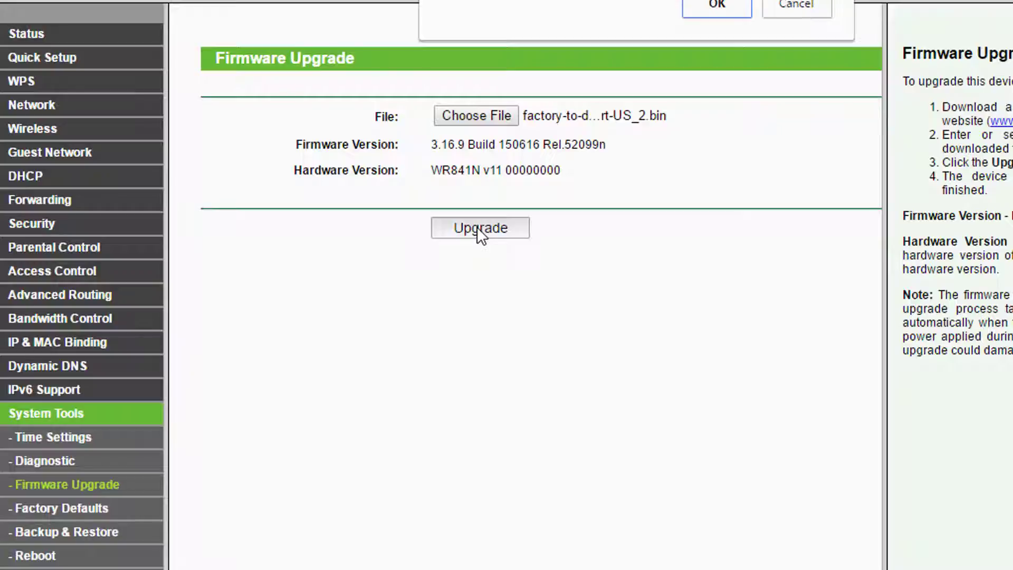
{"action": "left_click", "coordinate": [711, 6]}
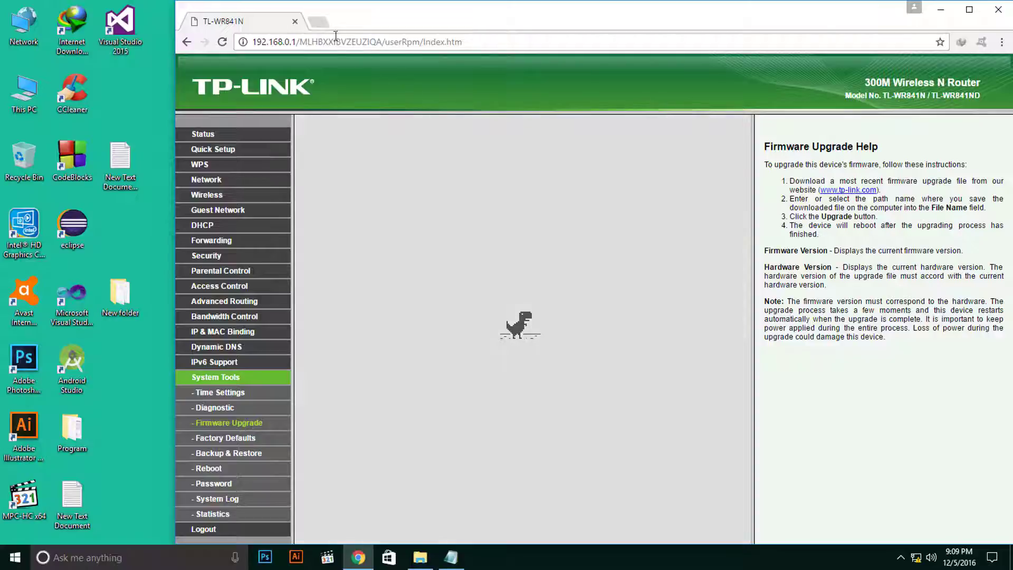
In a new tab, go to the DD-WRT control panel at 192.168.1.1.
{"action": "left_click", "coordinate": [316, 23]}
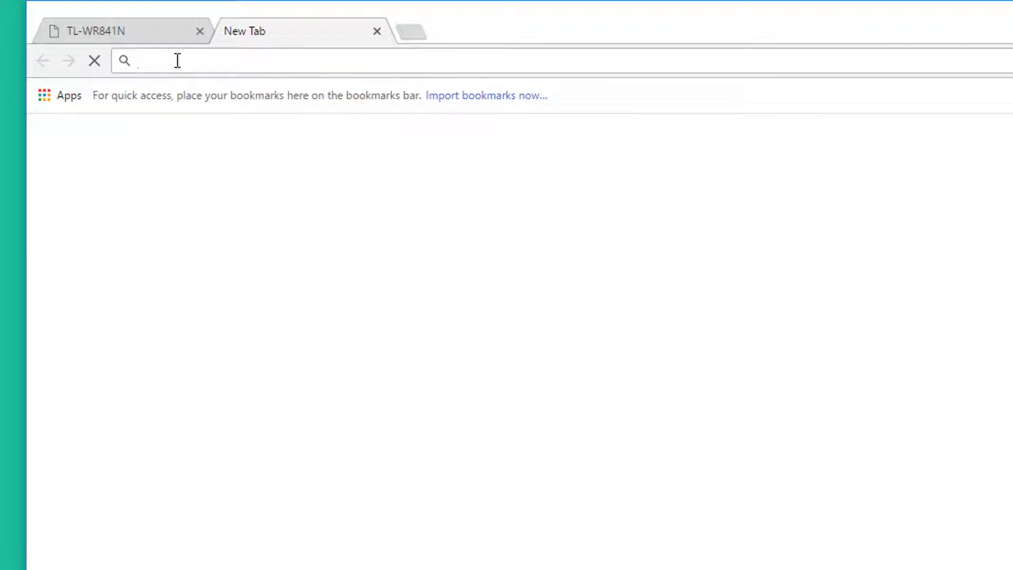
{"action": "type", "text": "198"}
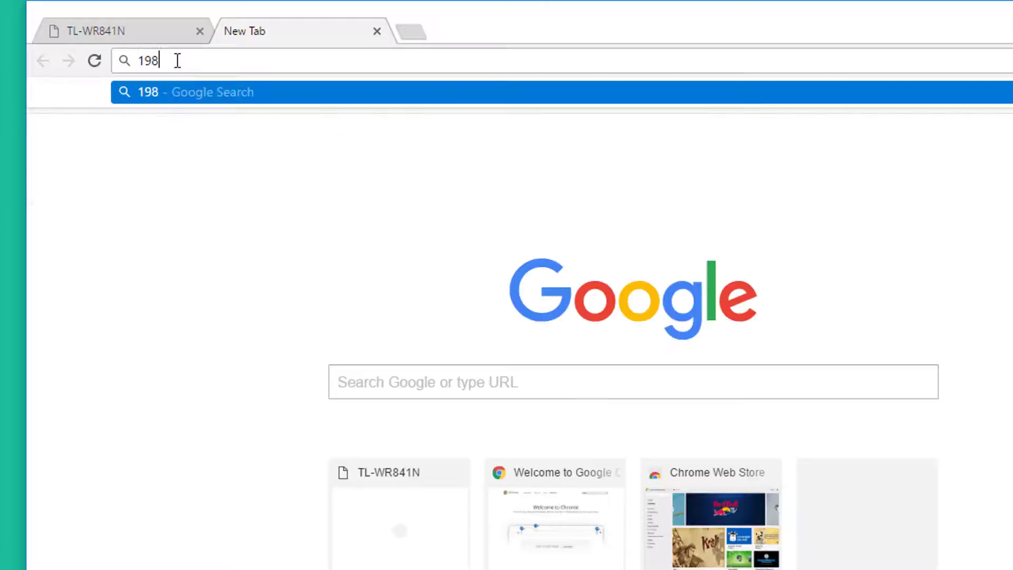
{"action": "key", "text": "BackSpace"}
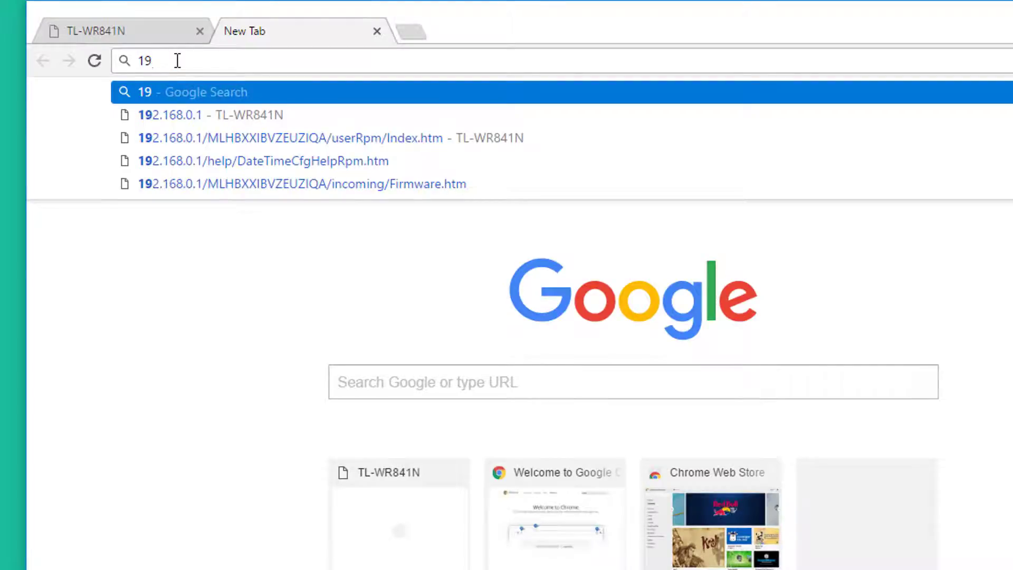
{"action": "type", "text": "2.168"}
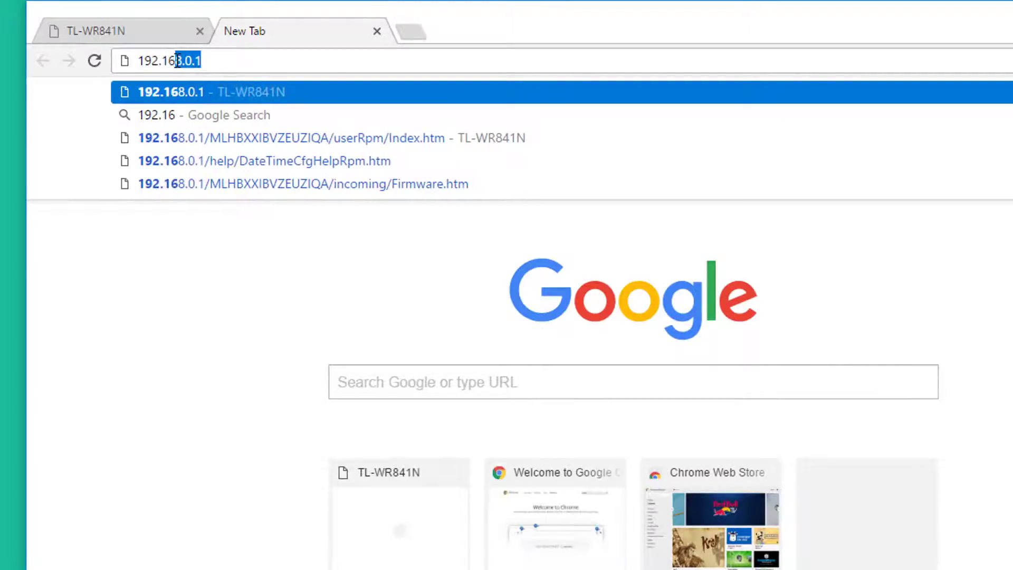
{"action": "type", "text": "."}
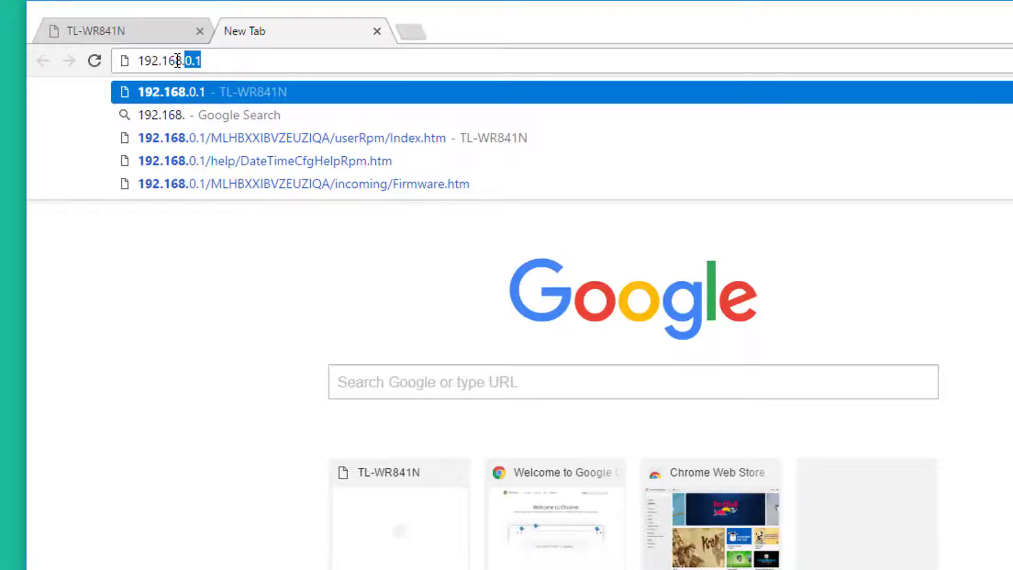
{"action": "type", "text": "1.1"}
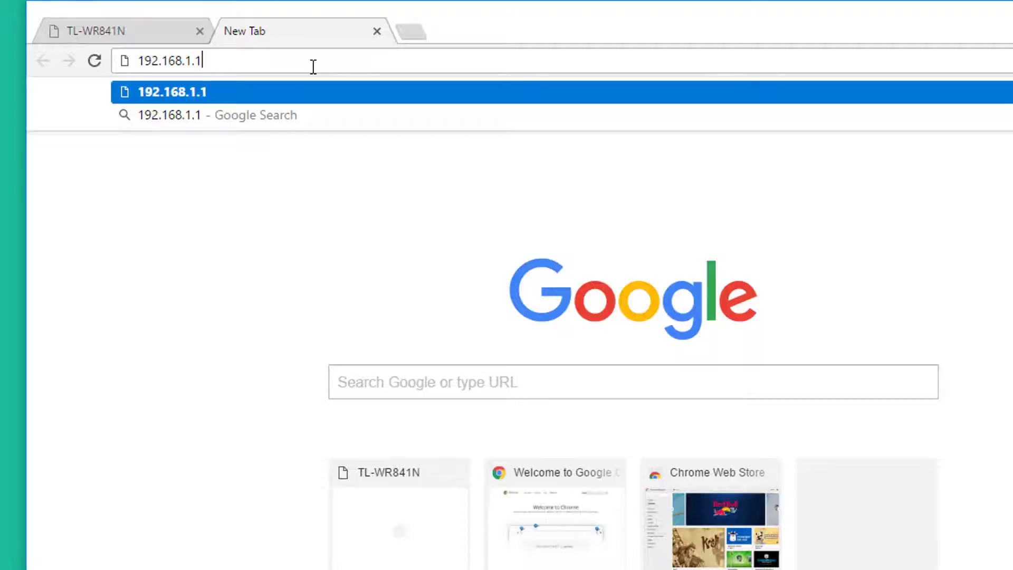
{"action": "key", "text": "Return"}
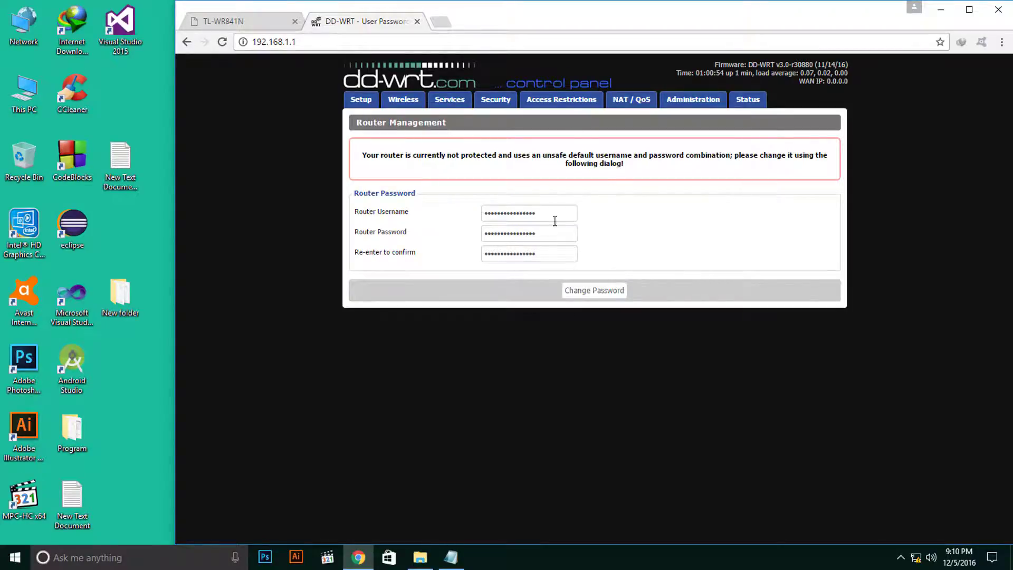
Retry the old TP-Link tab at its base address 192.168.0.1.
{"action": "left_click", "coordinate": [246, 22]}
{"action": "left_click", "coordinate": [312, 45]}
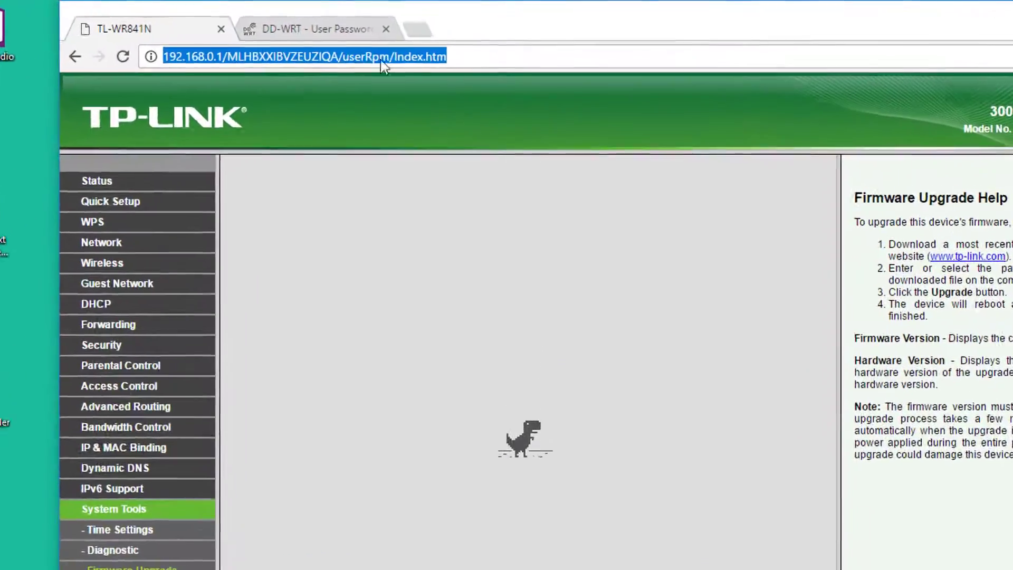
{"action": "left_click_drag", "start_coordinate": [462, 43], "coordinate": [324, 43]}
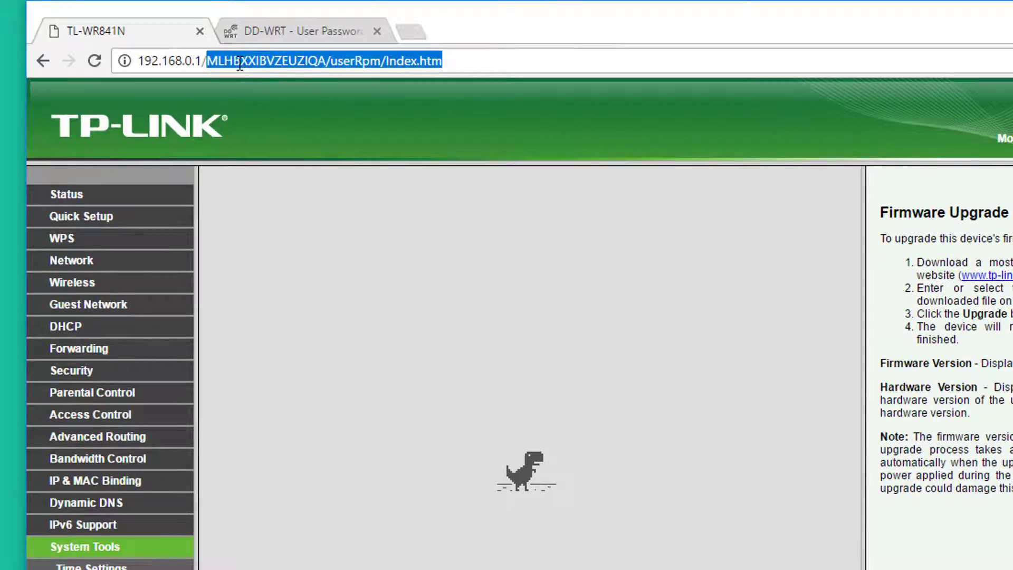
{"action": "key", "text": "BackSpace"}
{"action": "key", "text": "Return"}
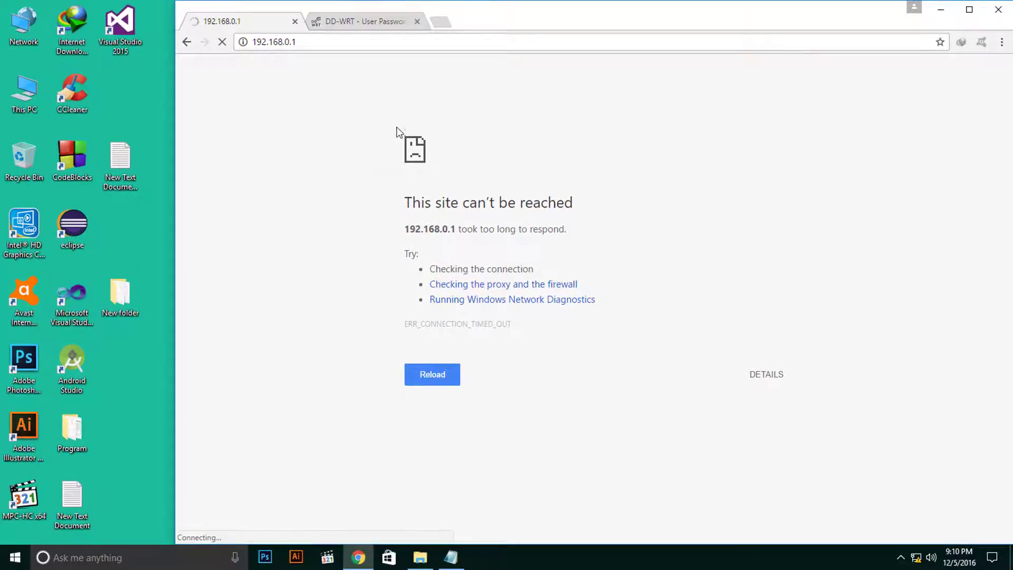
Close the unreachable 192.168.0.1 tab, keeping the DD-WRT tab open.
{"action": "left_click", "coordinate": [360, 25]}
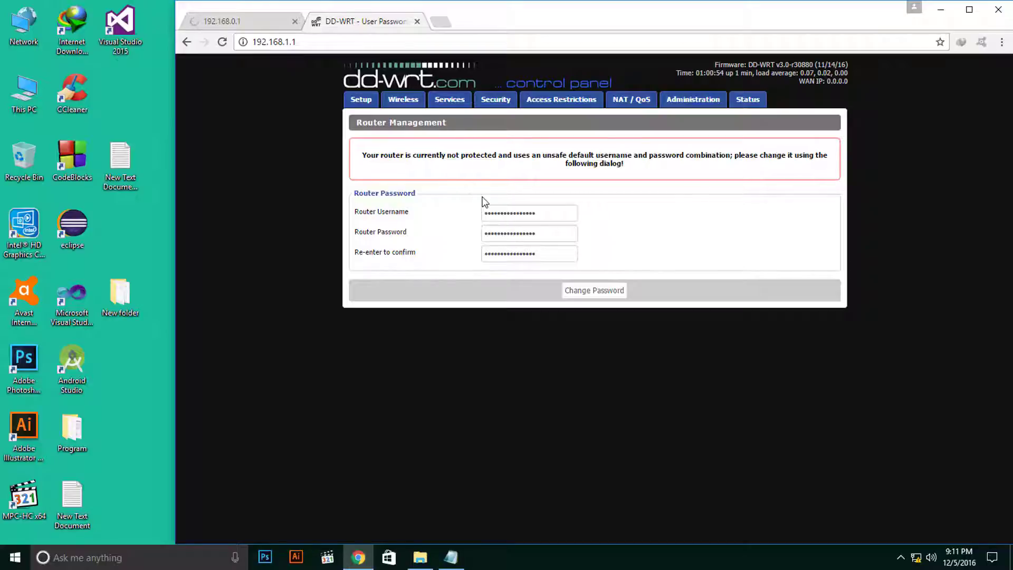
{"action": "left_click", "coordinate": [242, 22]}
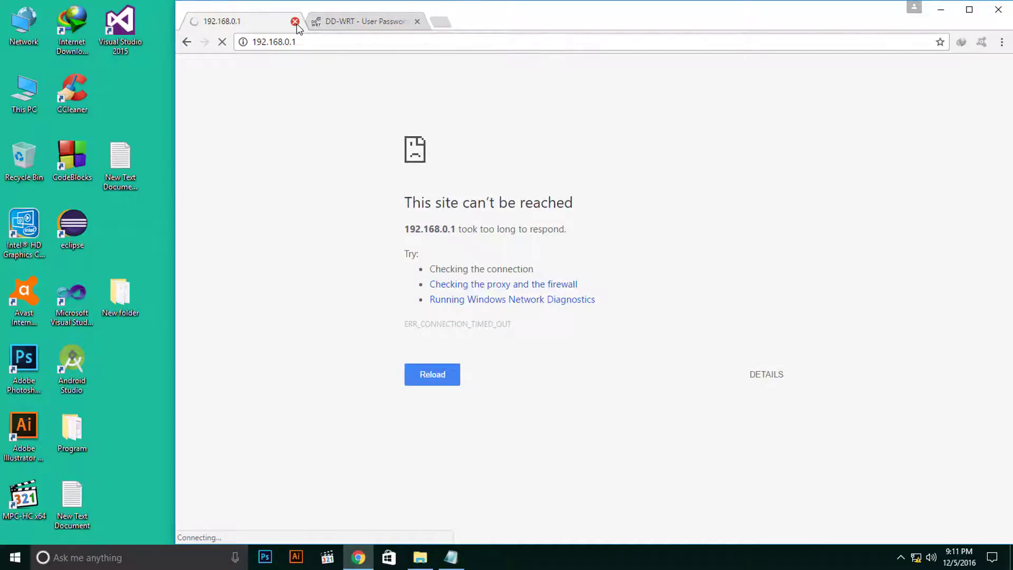
{"action": "left_click", "coordinate": [296, 22]}
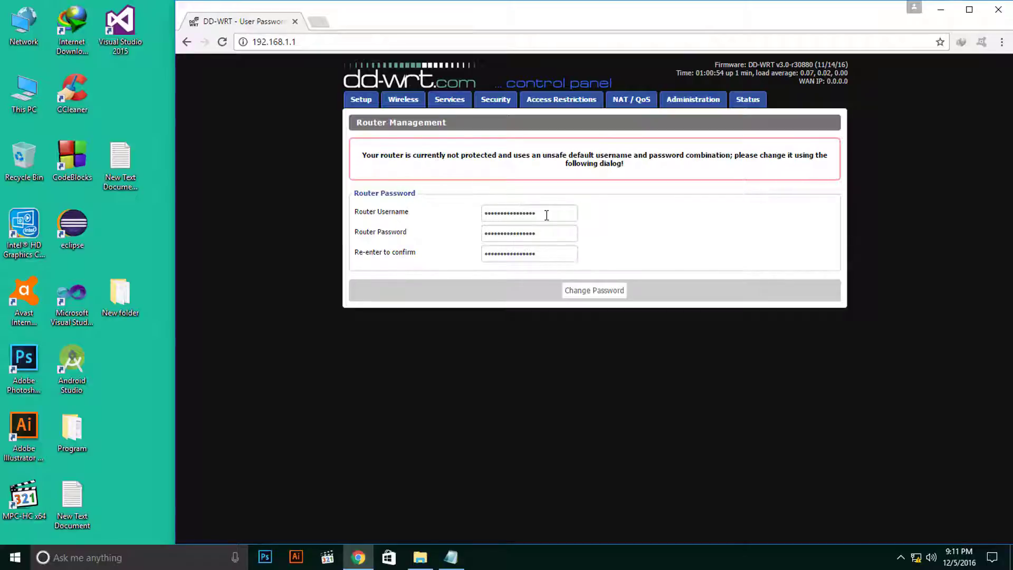
Overwrite the router username, password and confirmation with new values and save them with Change Password.
{"action": "left_click_drag", "start_coordinate": [547, 214], "coordinate": [482, 213]}
{"action": "left_click_drag", "start_coordinate": [543, 234], "coordinate": [462, 232]}
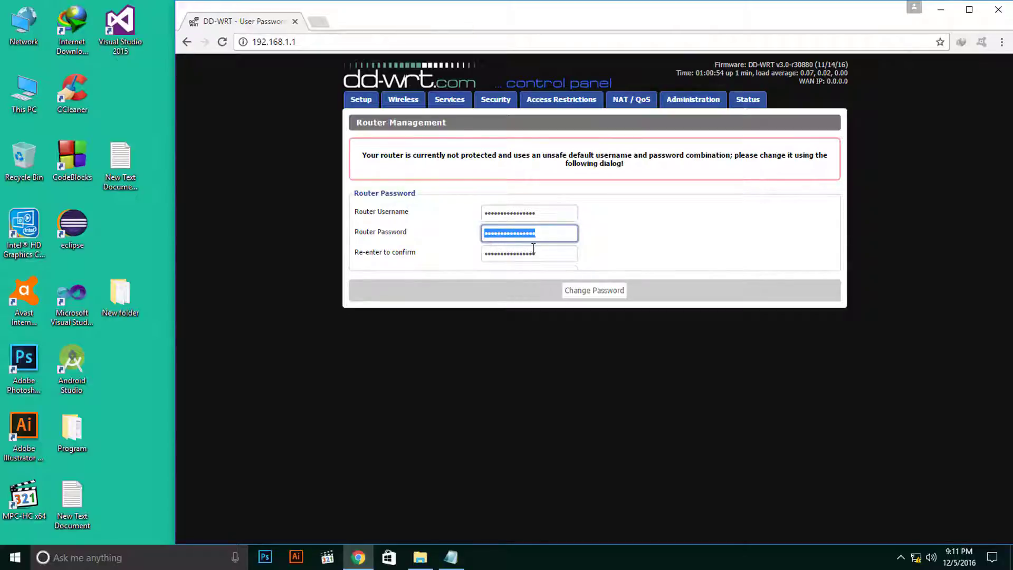
{"action": "left_click_drag", "start_coordinate": [546, 252], "coordinate": [467, 251]}
{"action": "left_click_drag", "start_coordinate": [547, 215], "coordinate": [467, 211]}
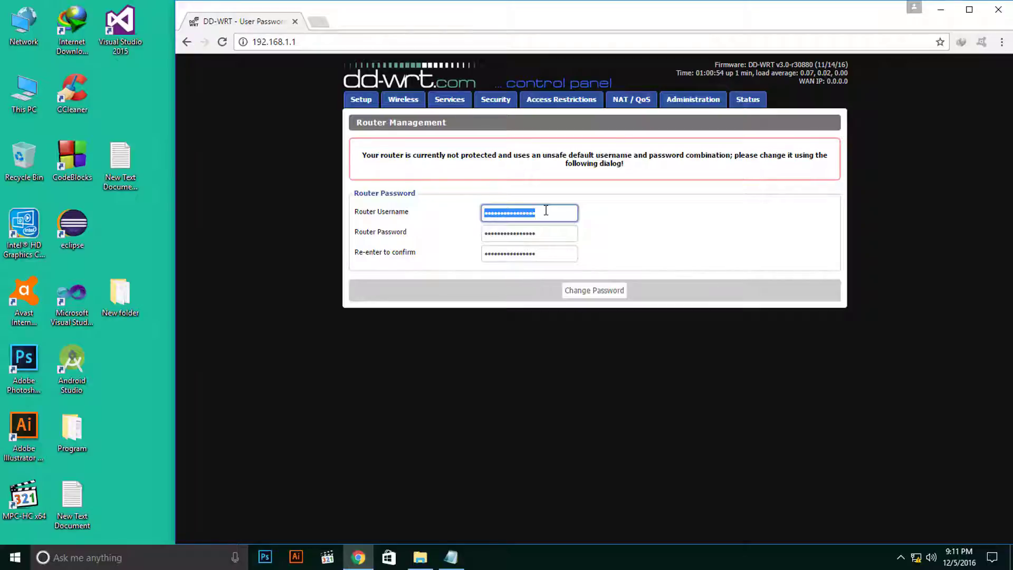
{"action": "type", "text": "a"}
{"action": "left_click_drag", "start_coordinate": [543, 233], "coordinate": [465, 231]}
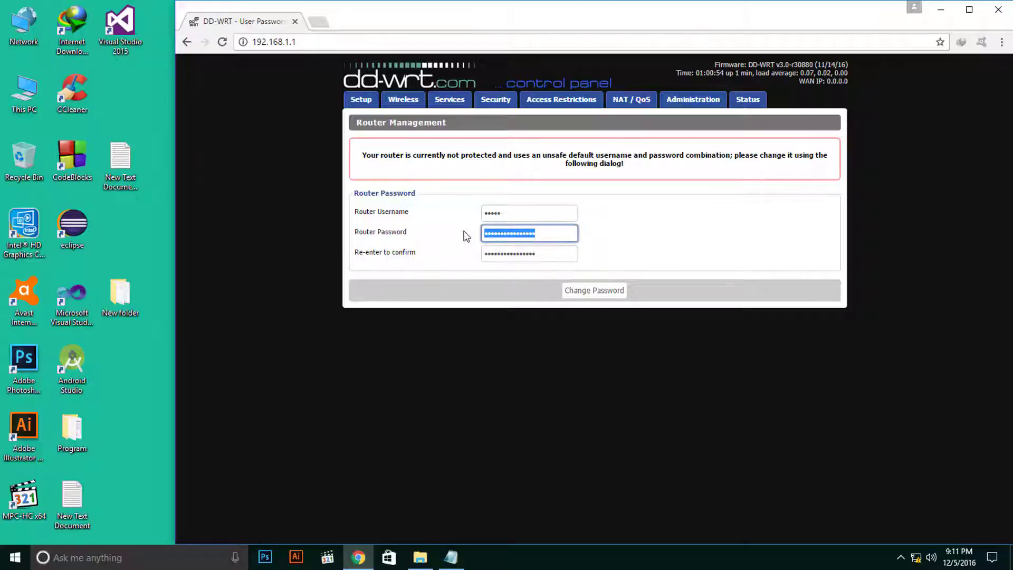
{"action": "type", "text": "a"}
{"action": "left_click_drag", "start_coordinate": [544, 253], "coordinate": [459, 253]}
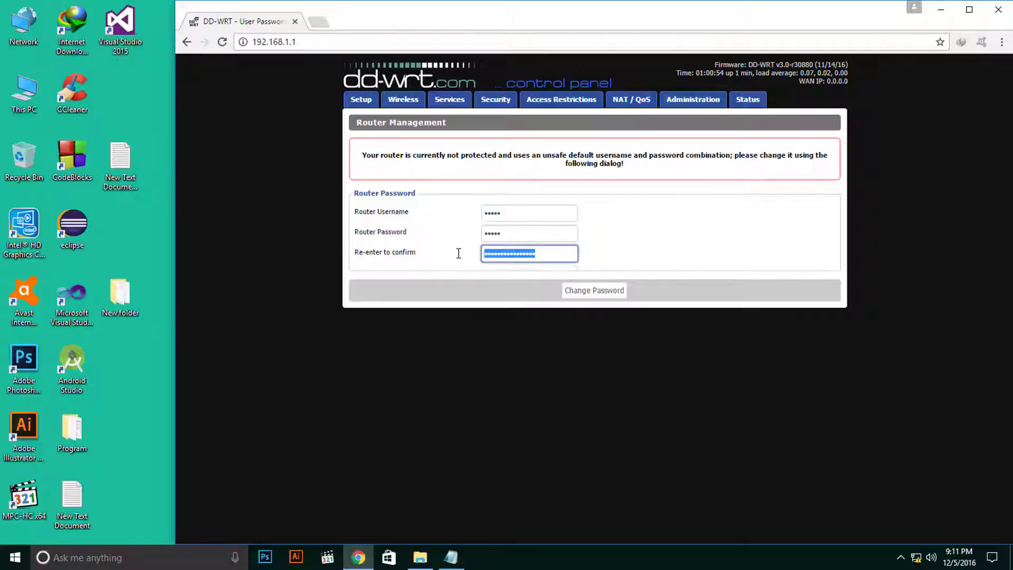
{"action": "type", "text": "a"}
{"action": "left_click", "coordinate": [583, 290]}
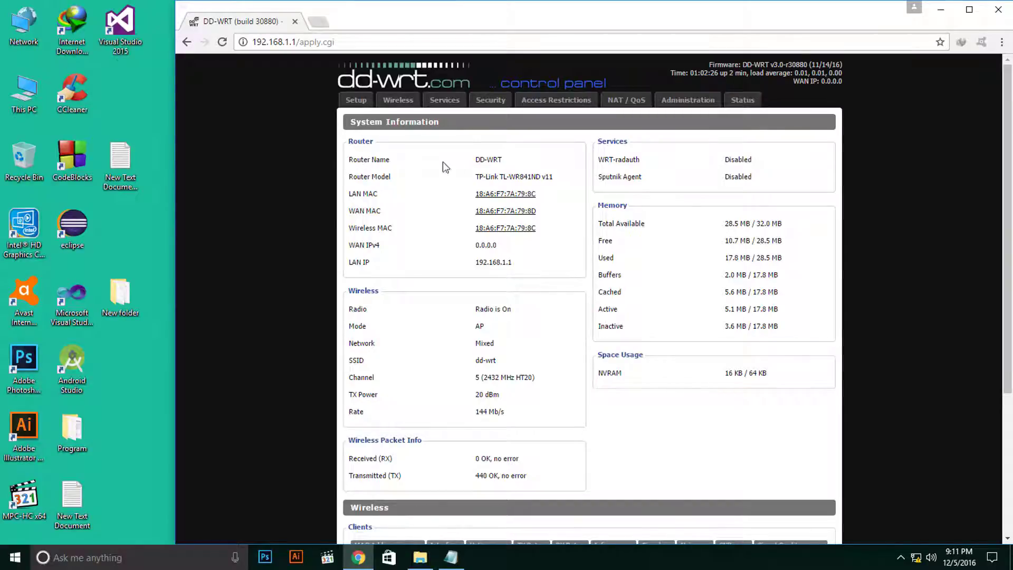
{"action": "left_click_drag", "start_coordinate": [477, 160], "coordinate": [505, 165]}
{"action": "left_click_drag", "start_coordinate": [475, 176], "coordinate": [555, 176]}
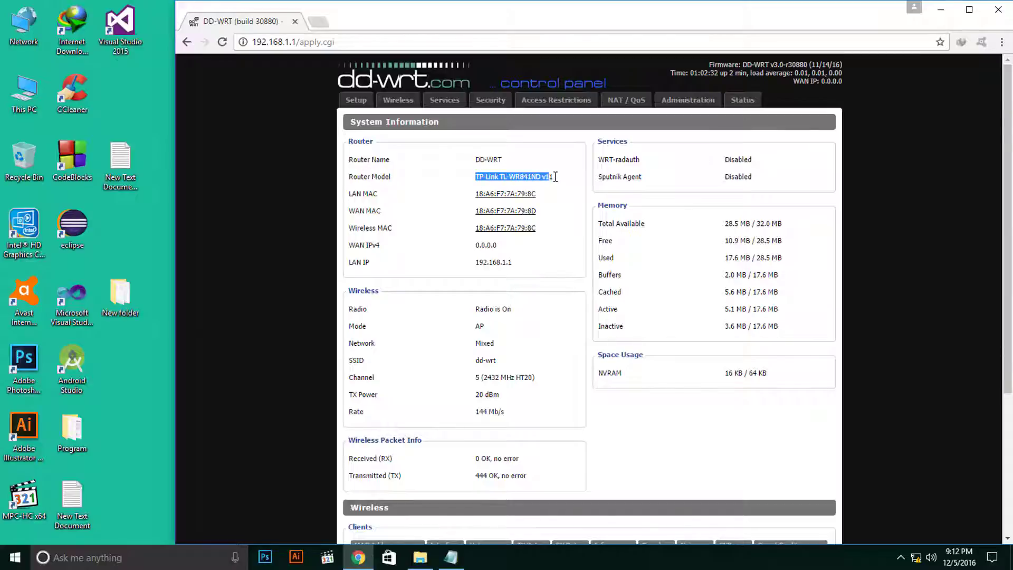
{"action": "left_click", "coordinate": [560, 176]}
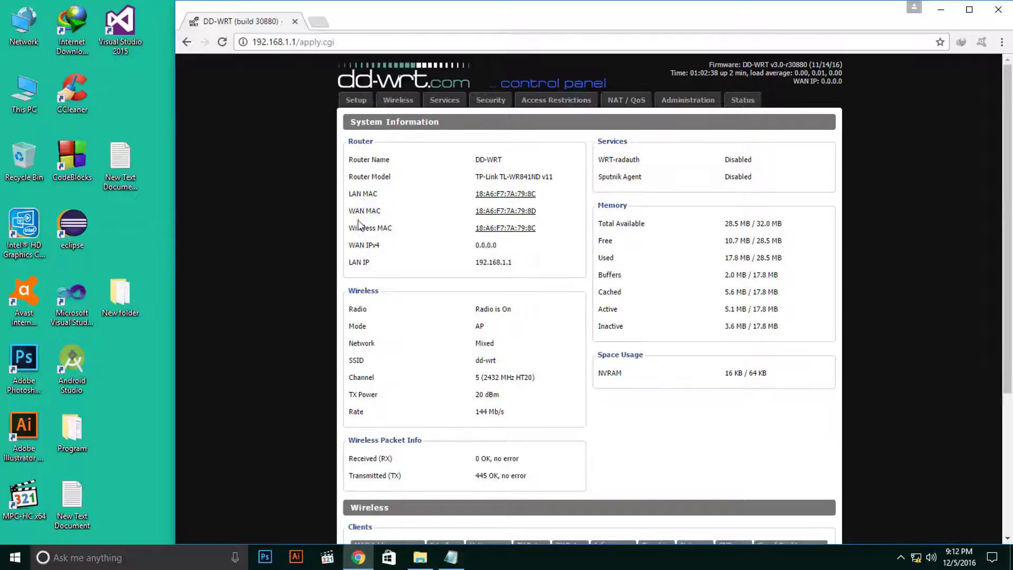
{"action": "left_click", "coordinate": [505, 196]}
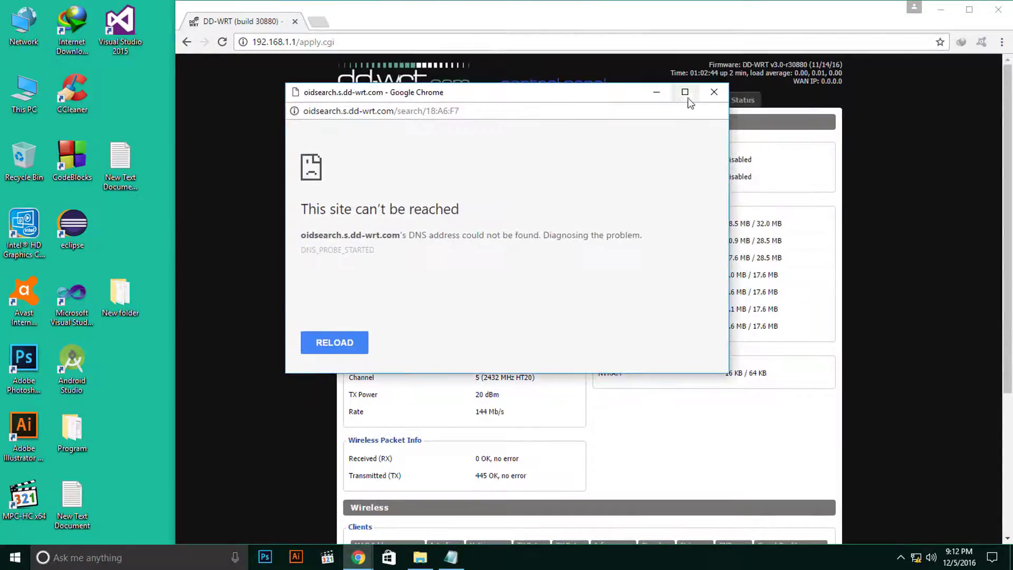
{"action": "left_click", "coordinate": [716, 93]}
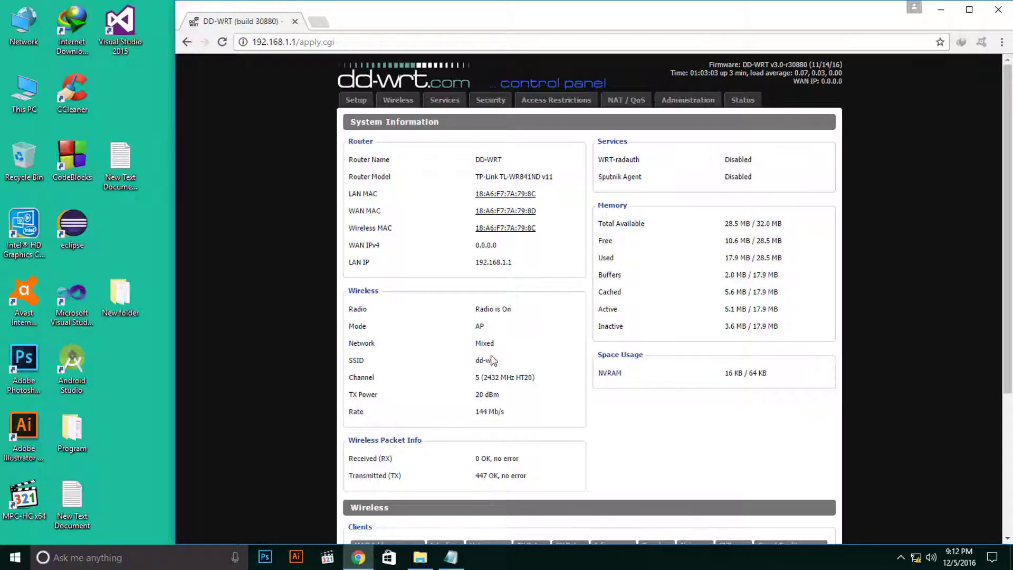
{"action": "scroll", "coordinate": [496, 370], "scroll_direction": "down", "scroll_amount": 4}
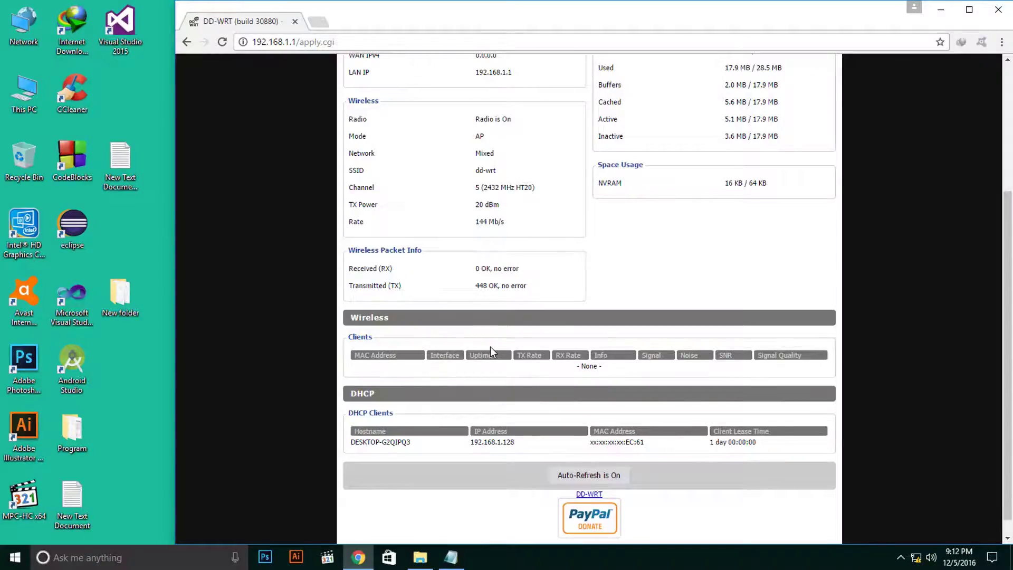
{"action": "scroll", "coordinate": [489, 347], "scroll_direction": "up", "scroll_amount": 4}
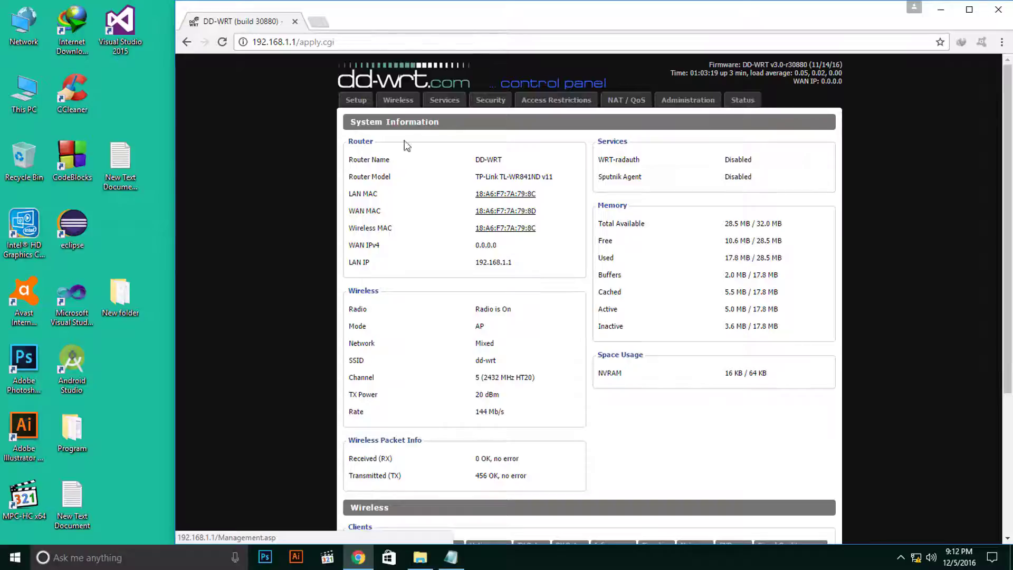
Open Status and sign in with the new credentials, declining to save the password.
{"action": "left_click", "coordinate": [735, 106]}
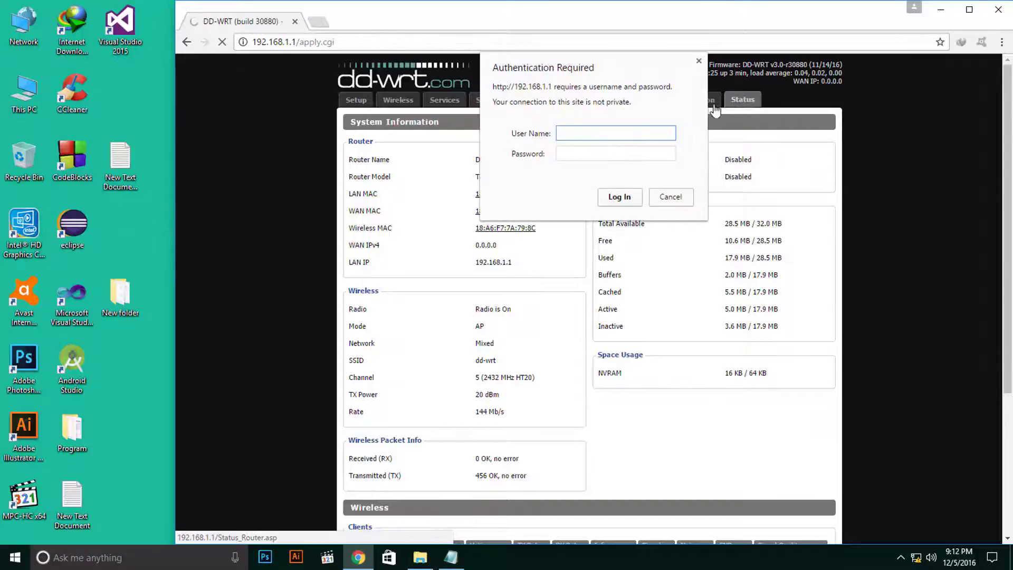
{"action": "type", "text": "admin"}
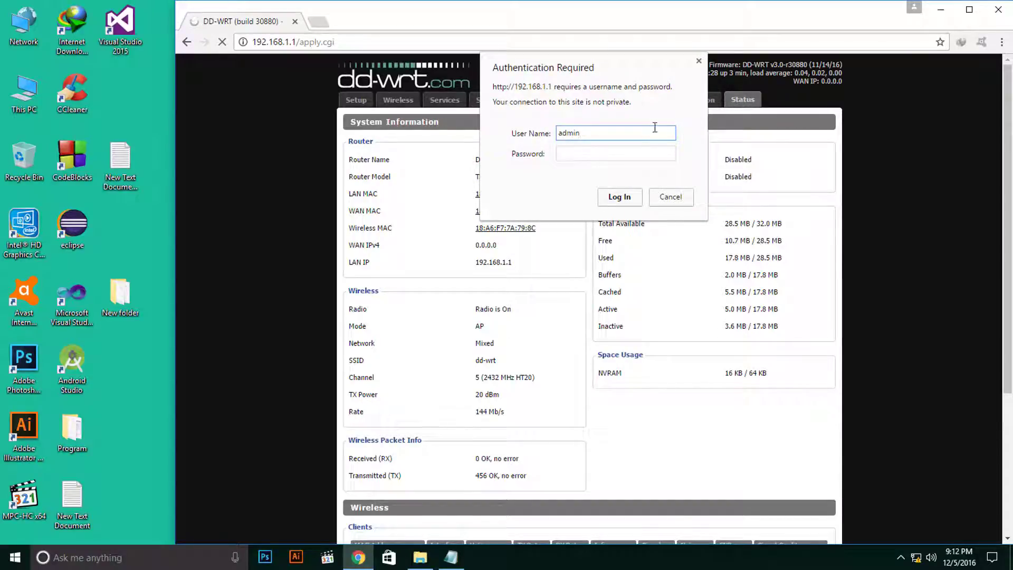
{"action": "left_click", "coordinate": [627, 153]}
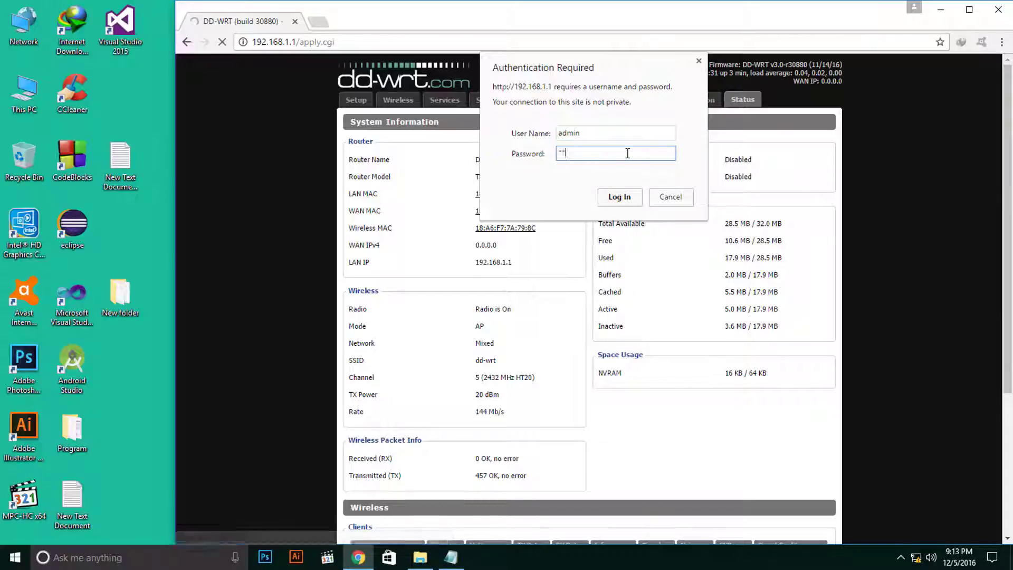
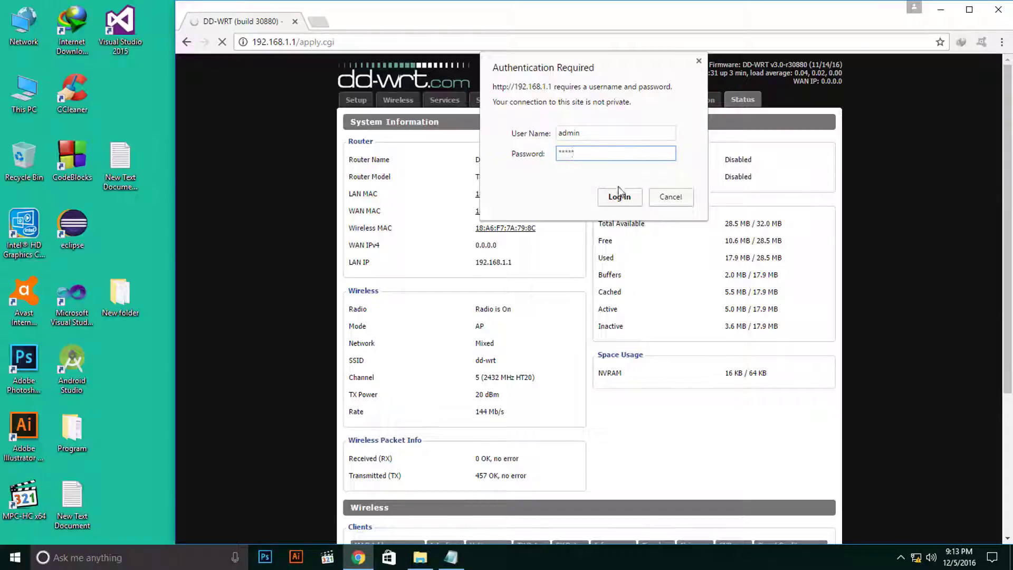
{"action": "left_click", "coordinate": [618, 198]}
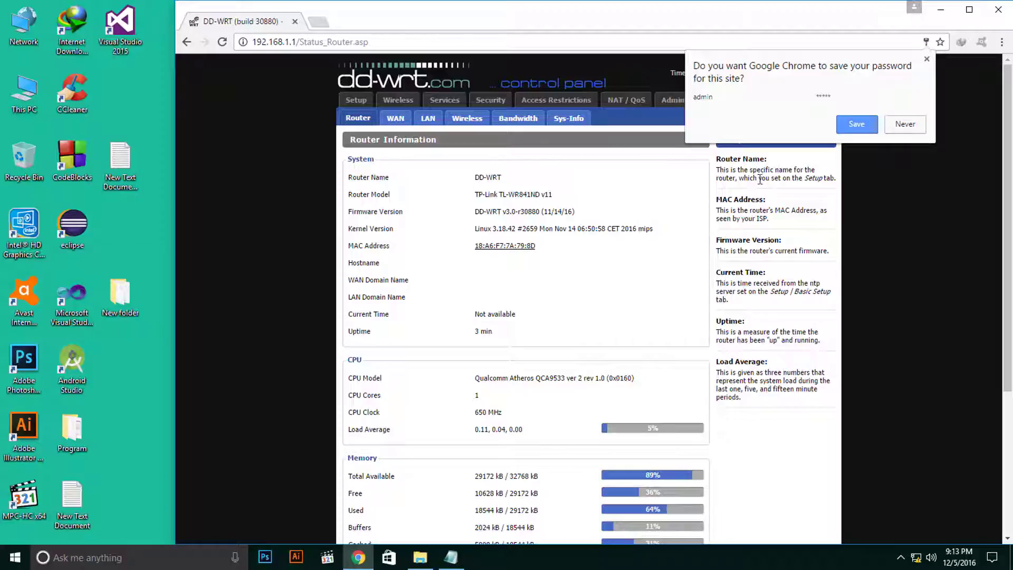
{"action": "left_click", "coordinate": [649, 232]}
Scroll through the Router Information page showing the QCA9533 CPU at 650 MHz.
{"action": "scroll", "coordinate": [645, 240], "scroll_direction": "down", "scroll_amount": 4}
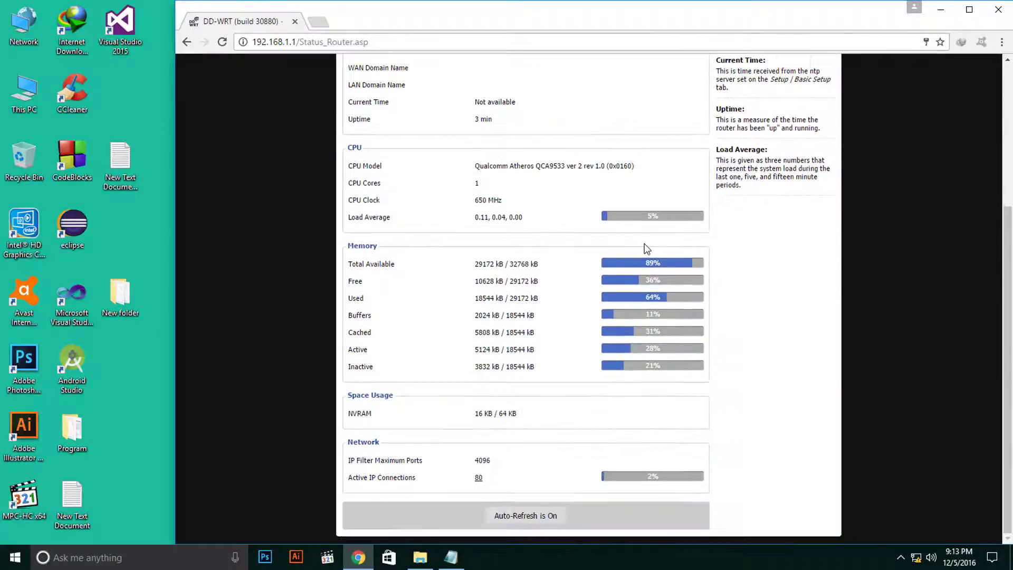
{"action": "scroll", "coordinate": [646, 245], "scroll_direction": "up", "scroll_amount": 2}
{"action": "scroll", "coordinate": [647, 249], "scroll_direction": "up", "scroll_amount": 2}
{"action": "scroll", "coordinate": [647, 249], "scroll_direction": "down", "scroll_amount": 4}
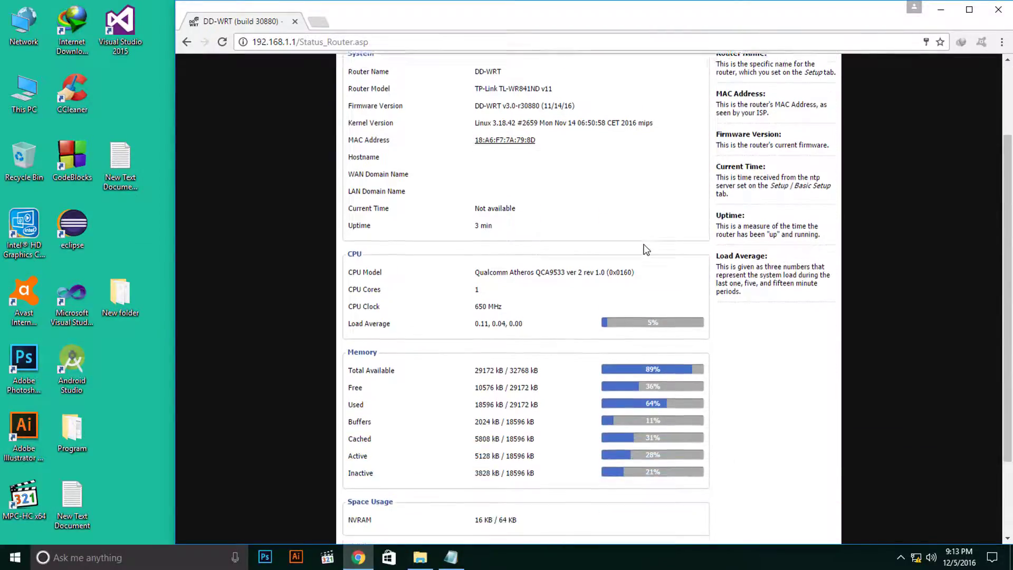
{"action": "scroll", "coordinate": [647, 250], "scroll_direction": "down", "scroll_amount": 1}
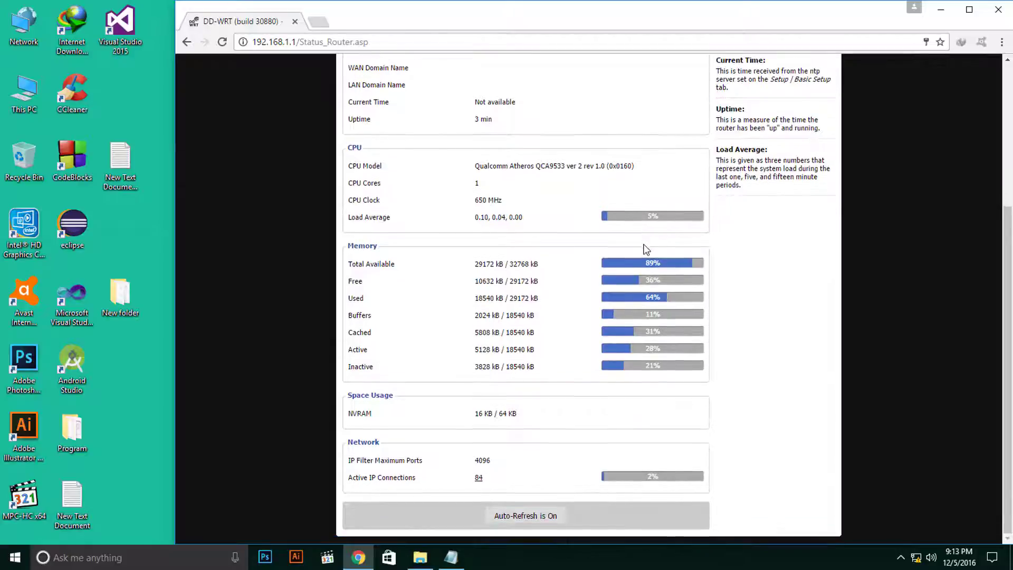
{"action": "scroll", "coordinate": [646, 249], "scroll_direction": "up", "scroll_amount": 4}
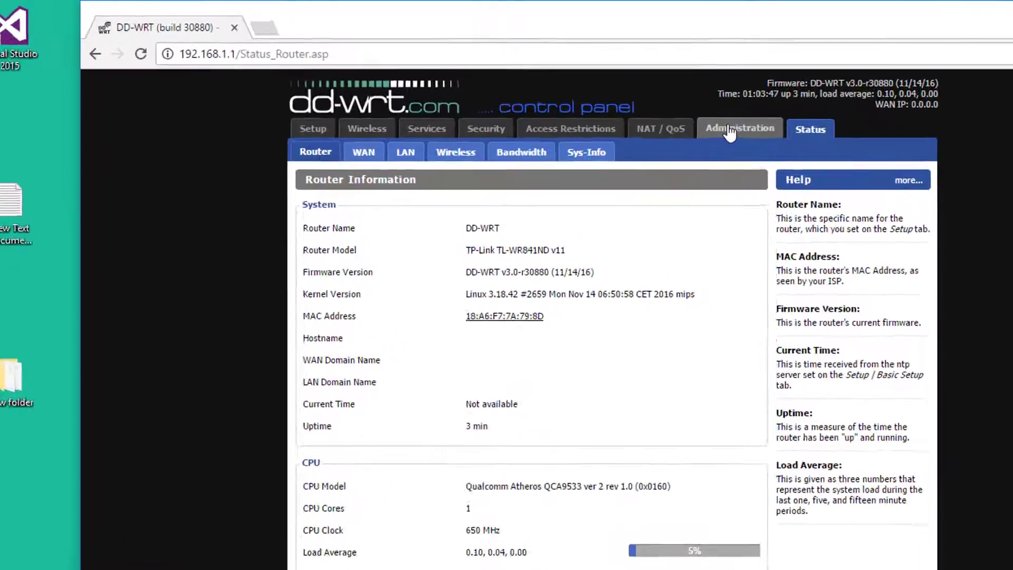
On Administration > Firmware Upgrade, set reset-after-flashing to Don't reset and open the file picker.
{"action": "left_click", "coordinate": [680, 98]}
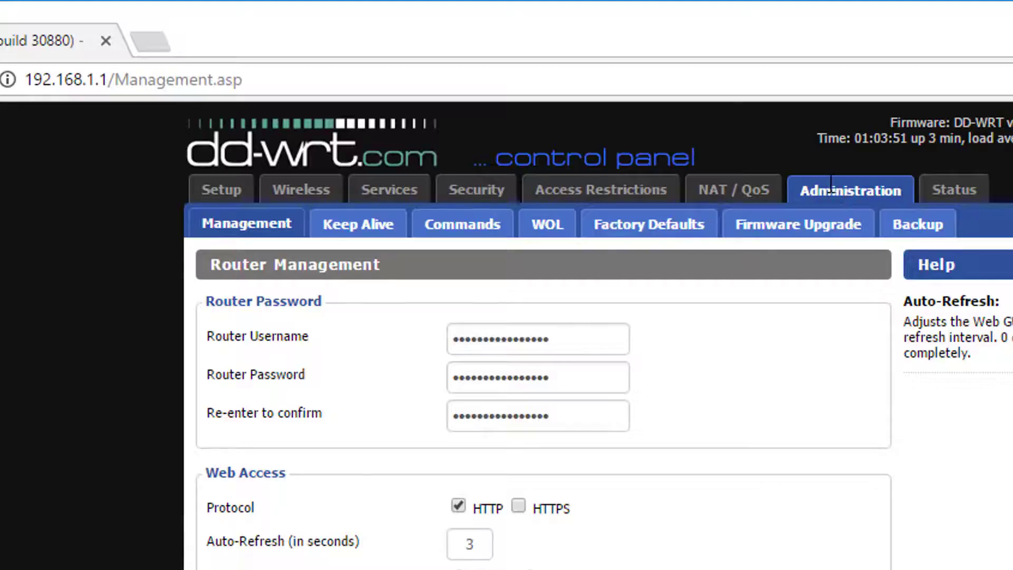
{"action": "left_click", "coordinate": [797, 232]}
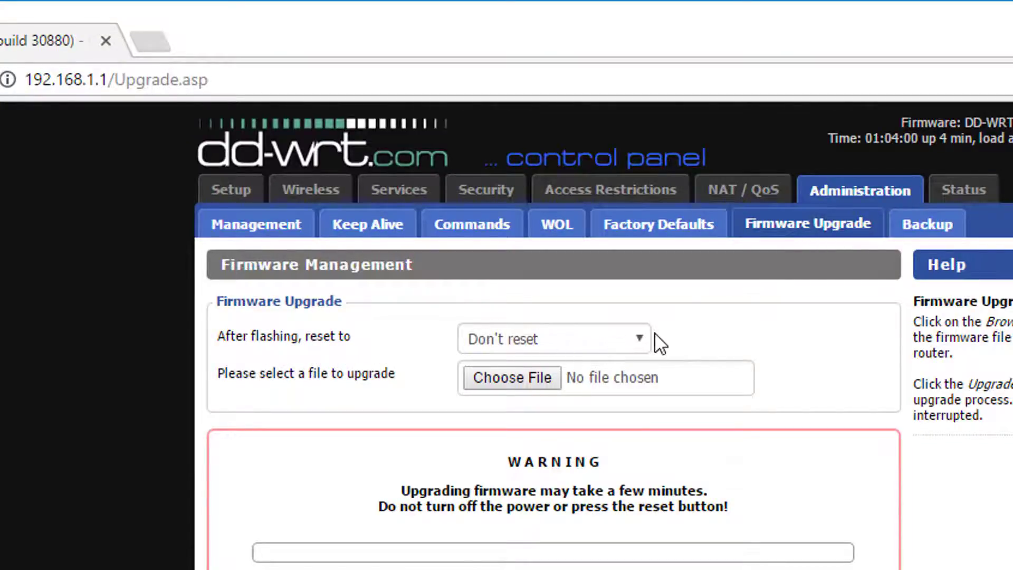
{"action": "left_click", "coordinate": [636, 335]}
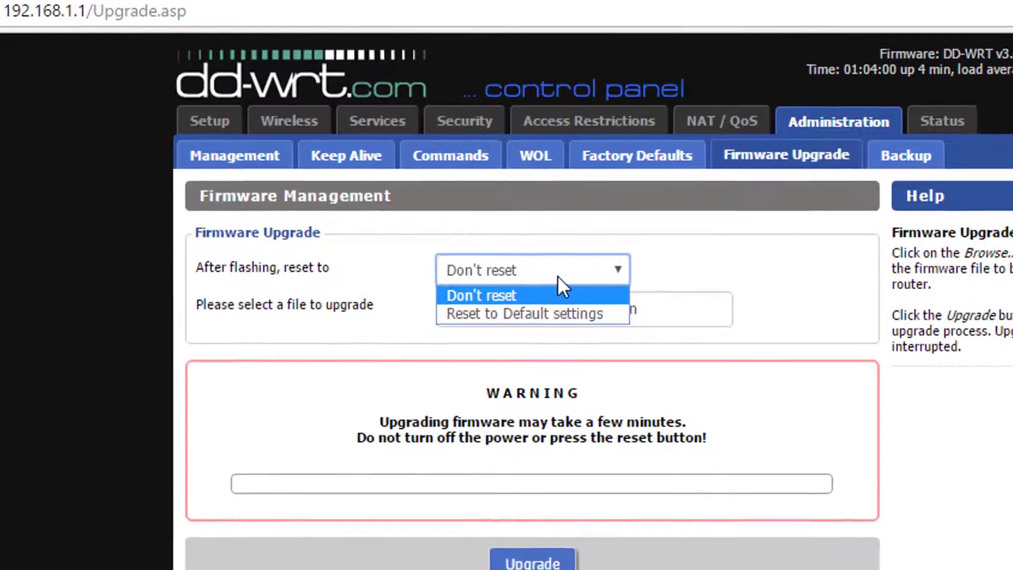
{"action": "left_click", "coordinate": [575, 364]}
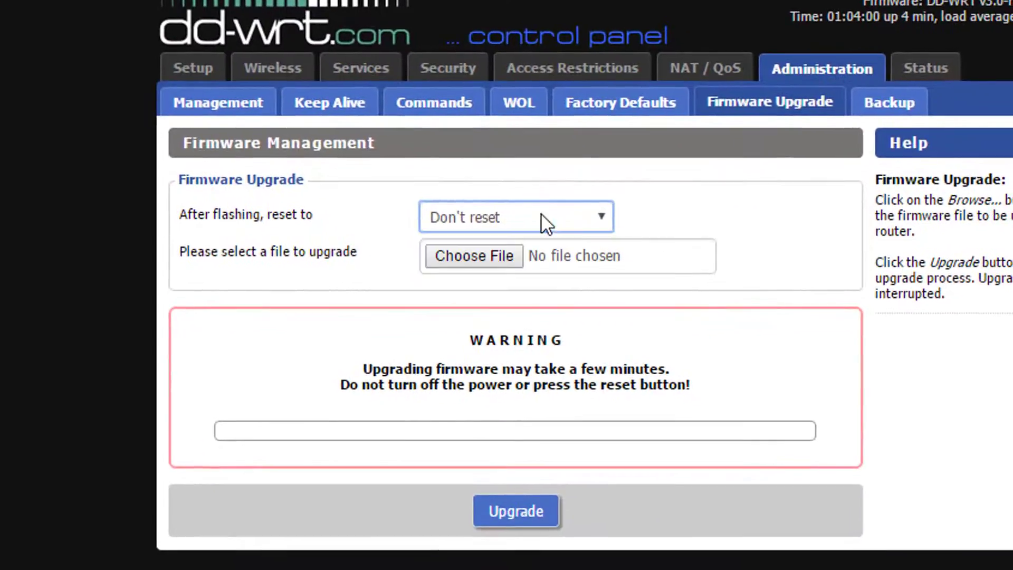
{"action": "left_click", "coordinate": [739, 214]}
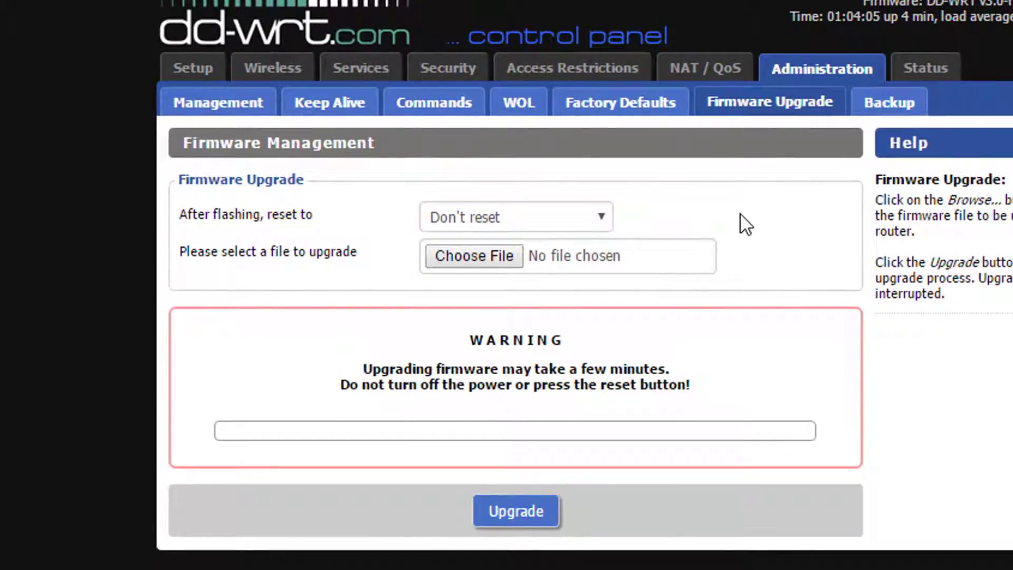
{"action": "left_click", "coordinate": [454, 260]}
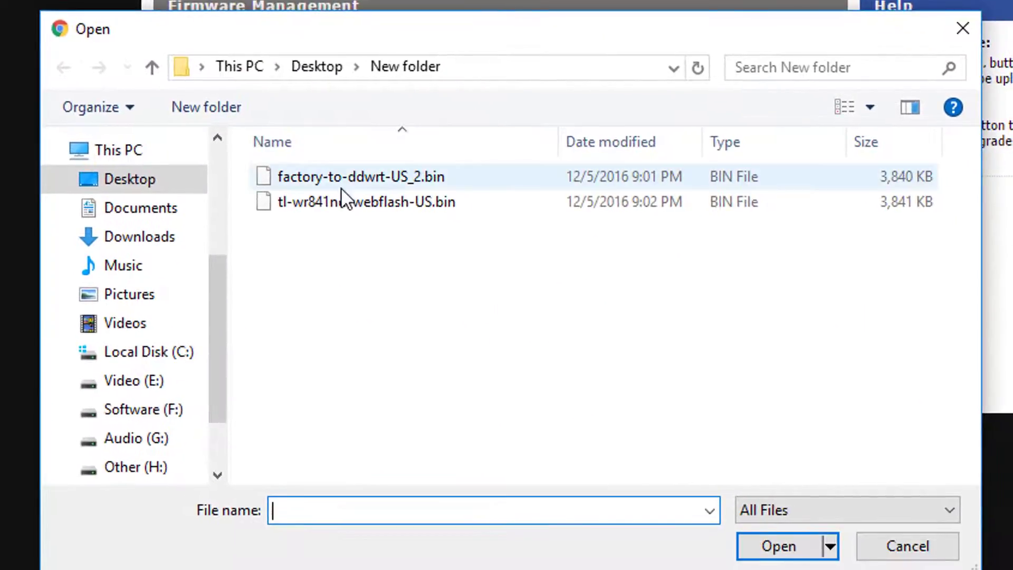
Load tl-wr841nd-webflash-US.bin and start the DD-WRT firmware upgrade.
{"action": "left_click", "coordinate": [339, 197]}
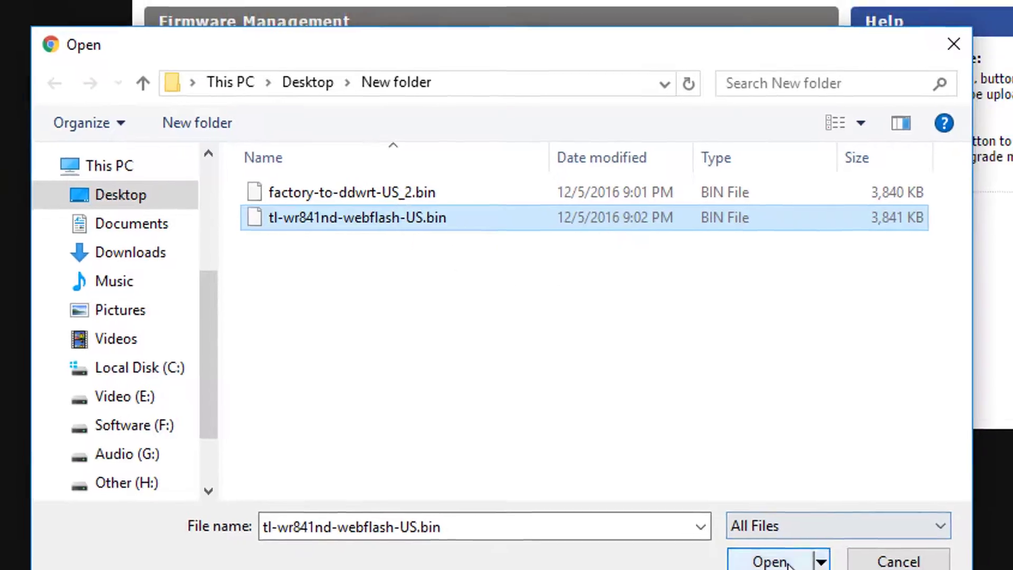
{"action": "left_click", "coordinate": [779, 546]}
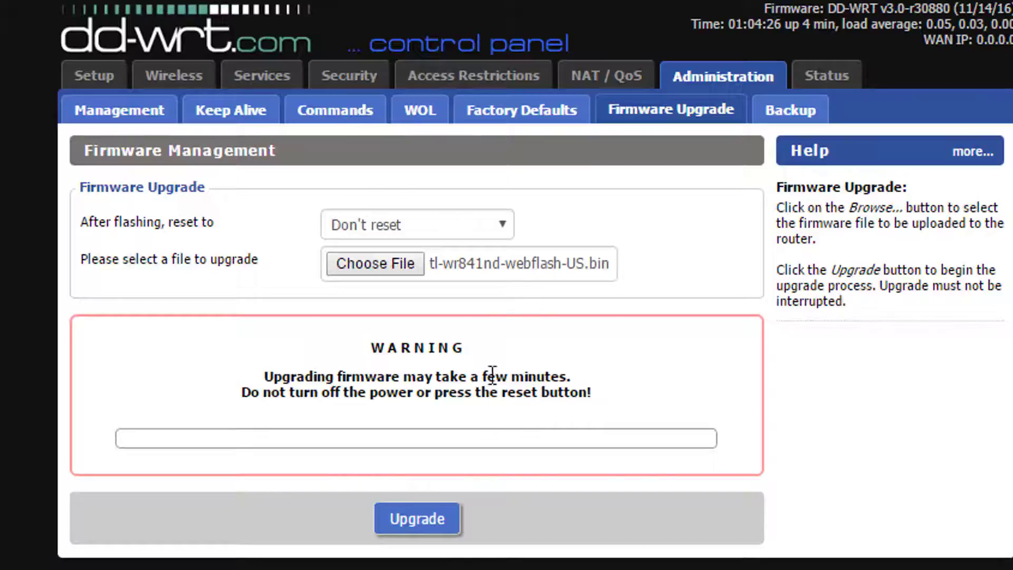
{"action": "left_click", "coordinate": [412, 523]}
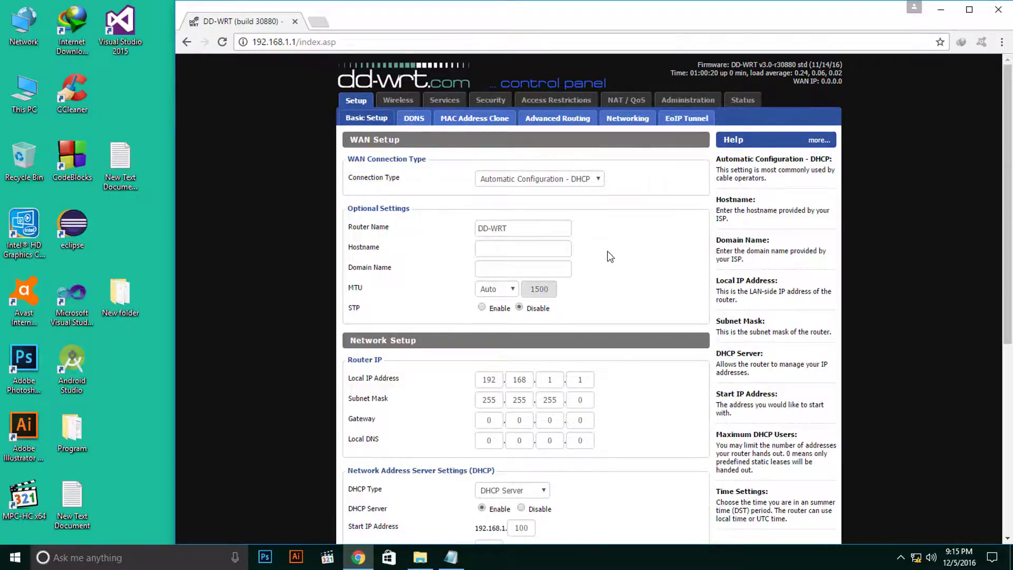
{"action": "scroll", "coordinate": [607, 253], "scroll_direction": "down", "scroll_amount": 6}
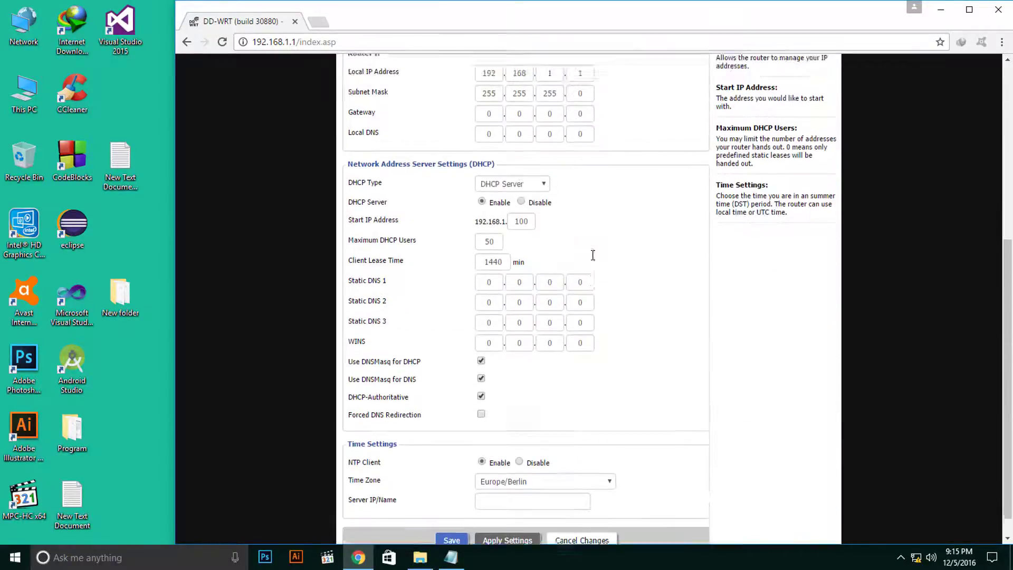
{"action": "scroll", "coordinate": [592, 255], "scroll_direction": "up", "scroll_amount": 6}
{"action": "scroll", "coordinate": [594, 260], "scroll_direction": "down", "scroll_amount": 6}
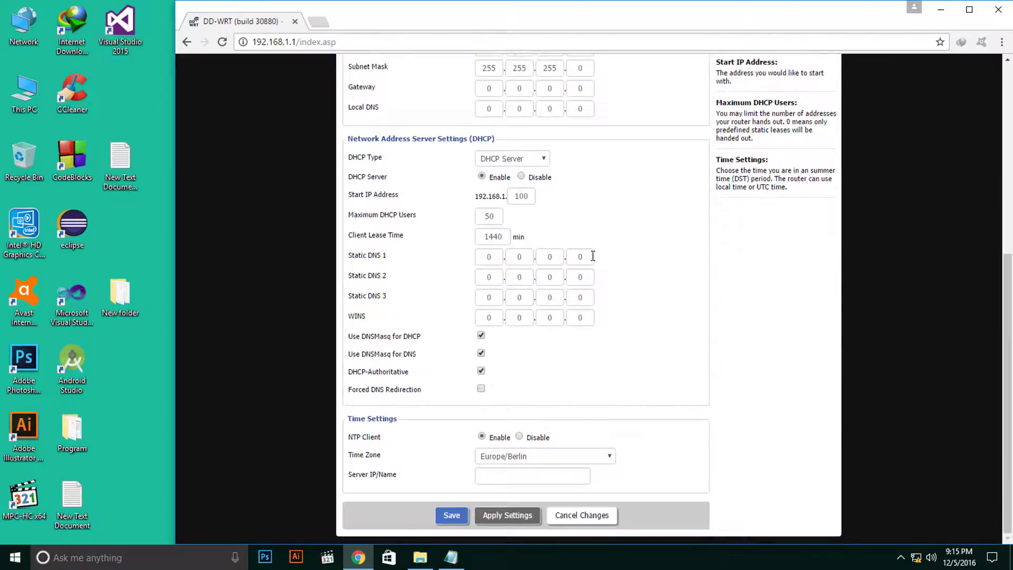
{"action": "scroll", "coordinate": [594, 259], "scroll_direction": "up", "scroll_amount": 6}
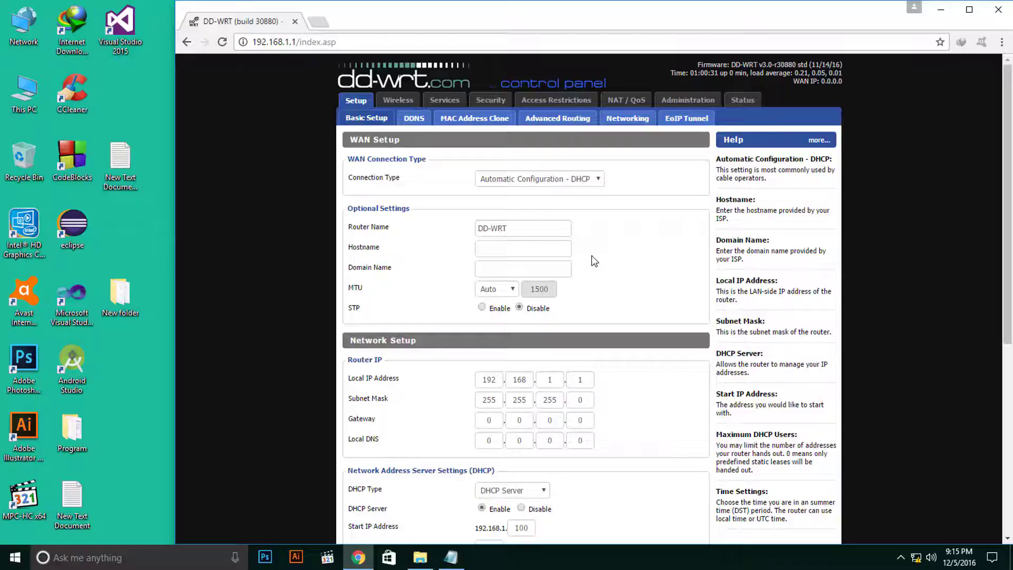
{"action": "scroll", "coordinate": [595, 260], "scroll_direction": "down", "scroll_amount": 5}
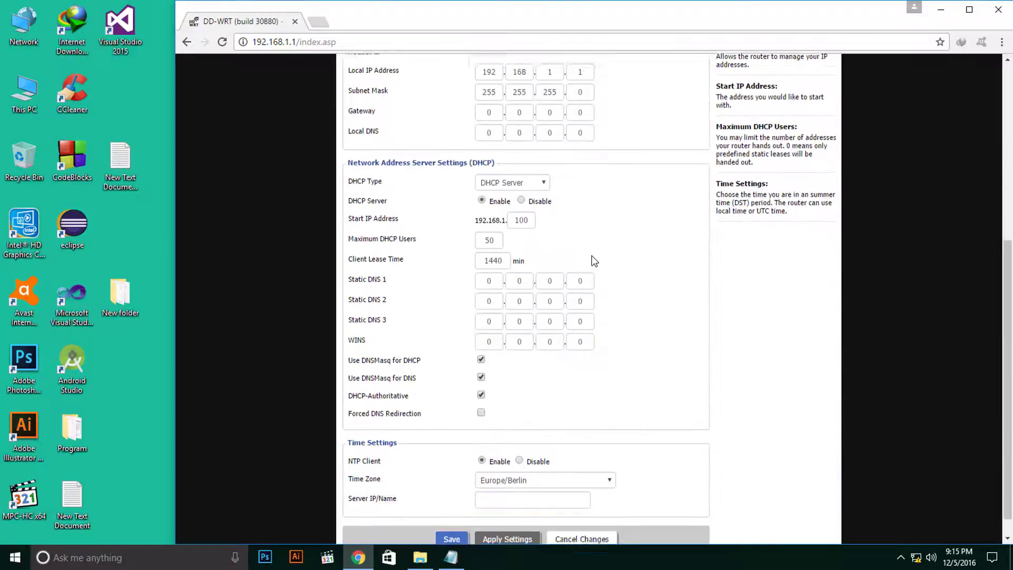
{"action": "scroll", "coordinate": [594, 260], "scroll_direction": "up", "scroll_amount": 3}
{"action": "scroll", "coordinate": [595, 260], "scroll_direction": "up", "scroll_amount": 3}
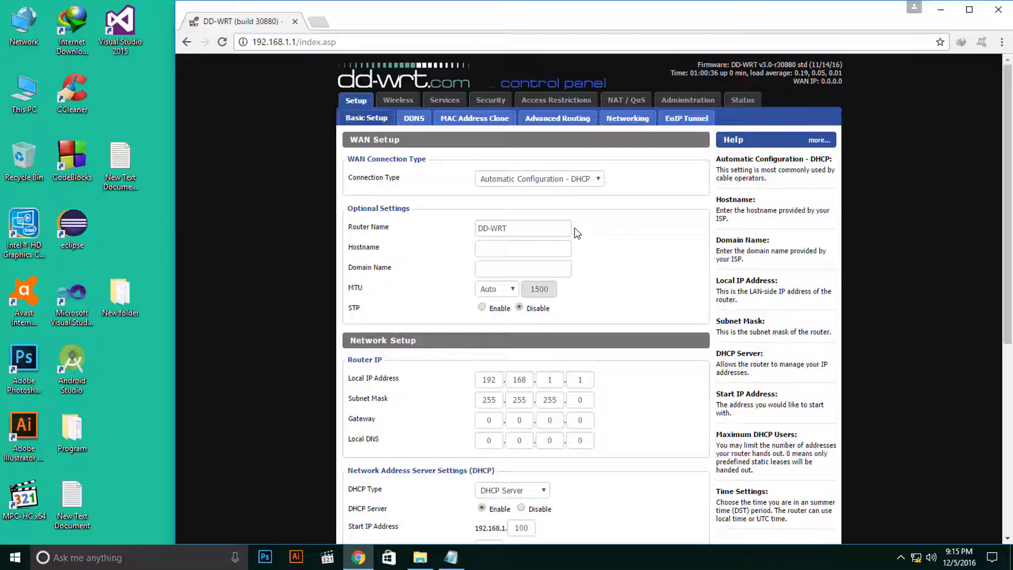
{"action": "scroll", "coordinate": [575, 230], "scroll_direction": "down", "scroll_amount": 5}
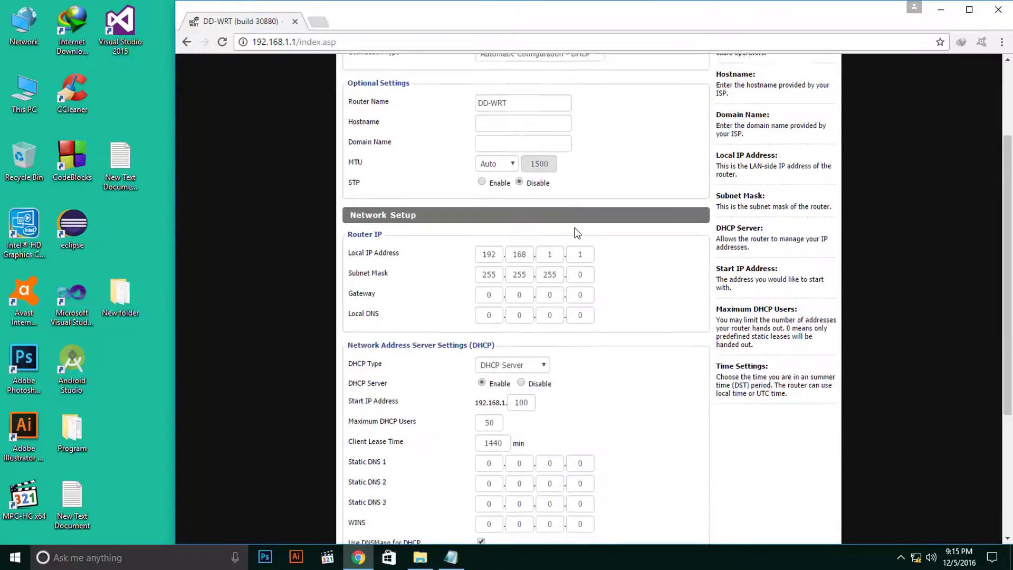
{"action": "scroll", "coordinate": [575, 231], "scroll_direction": "up", "scroll_amount": 5}
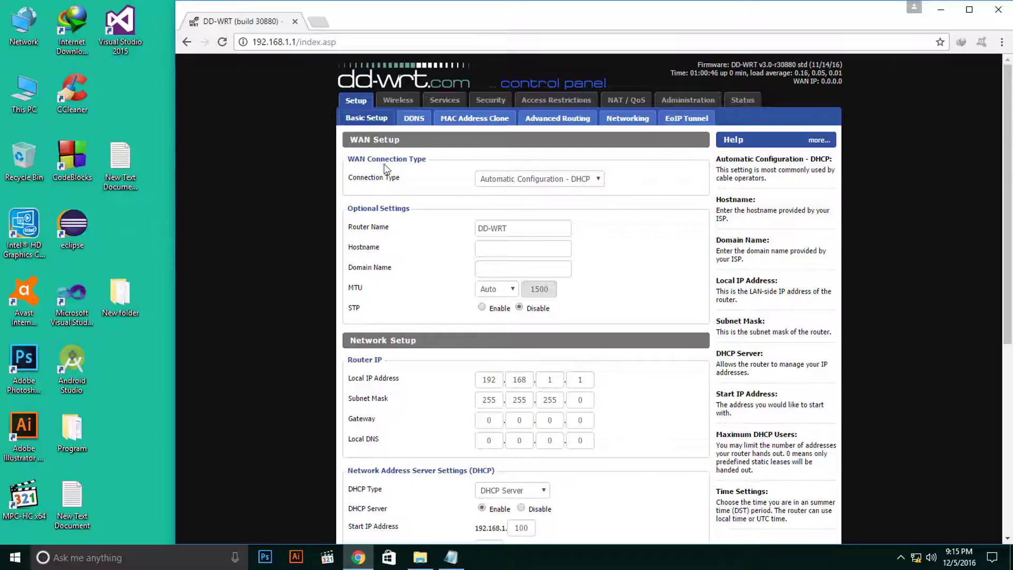
Set the WAN connection type to PPPoE and enter the ISP account username.
{"action": "left_click", "coordinate": [545, 180]}
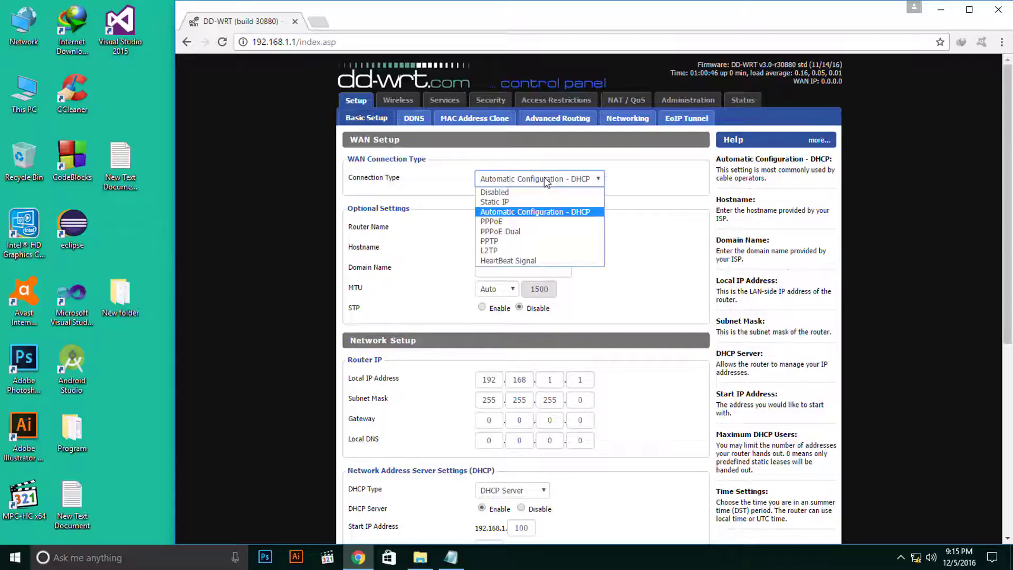
{"action": "left_click", "coordinate": [564, 179]}
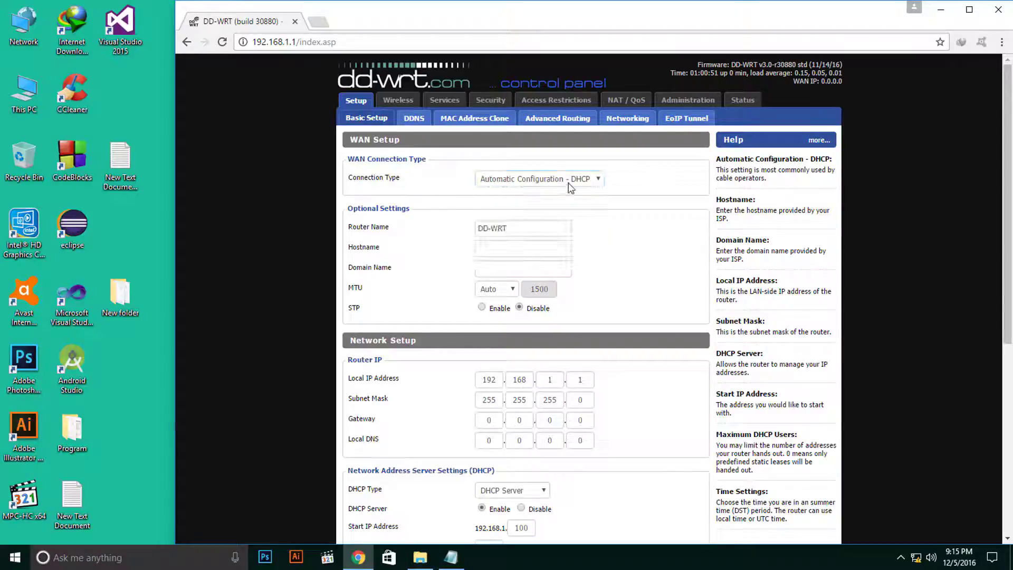
{"action": "left_click", "coordinate": [567, 178]}
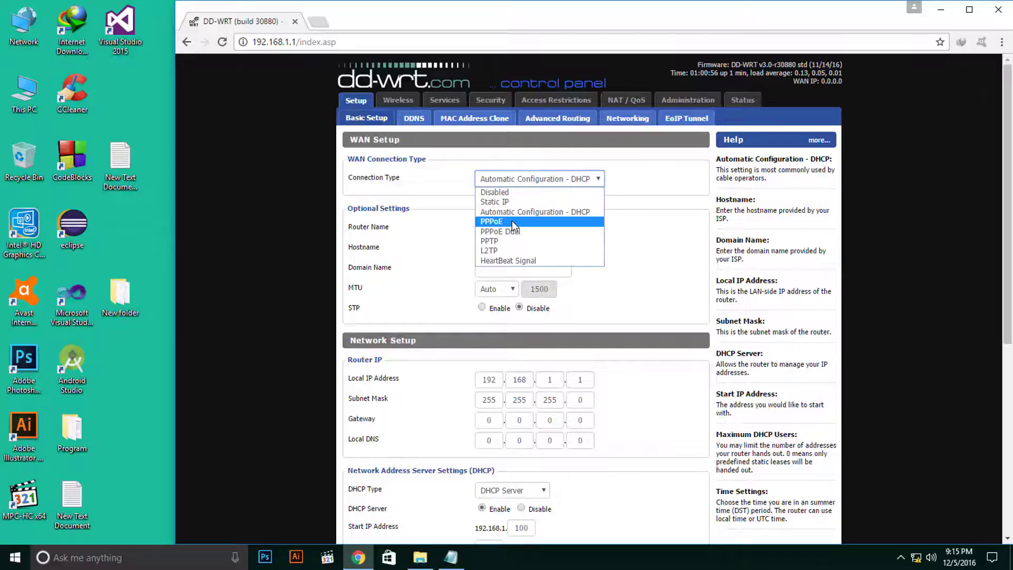
{"action": "left_click", "coordinate": [511, 221]}
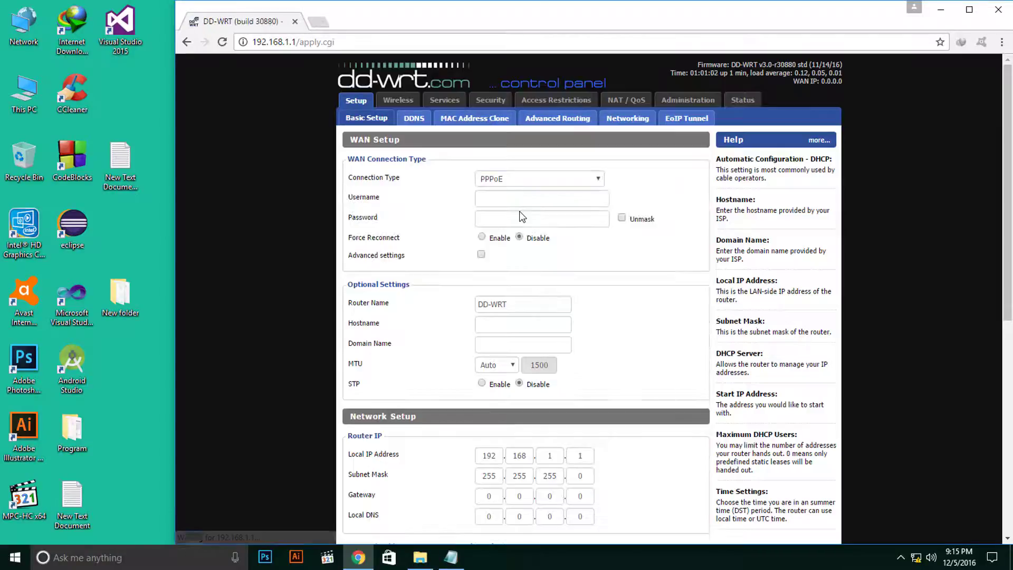
{"action": "left_click", "coordinate": [492, 203]}
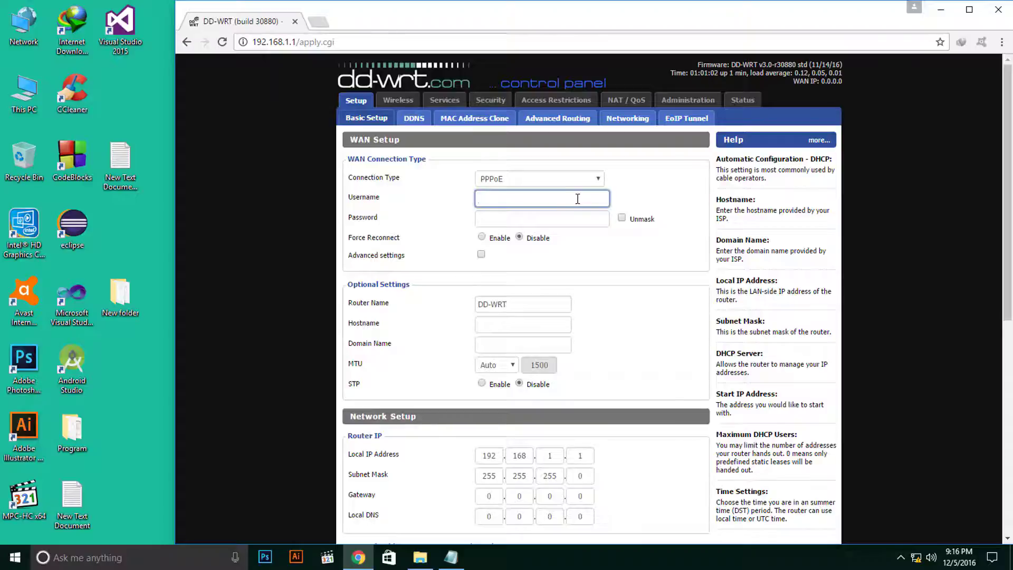
{"action": "left_click", "coordinate": [588, 179]}
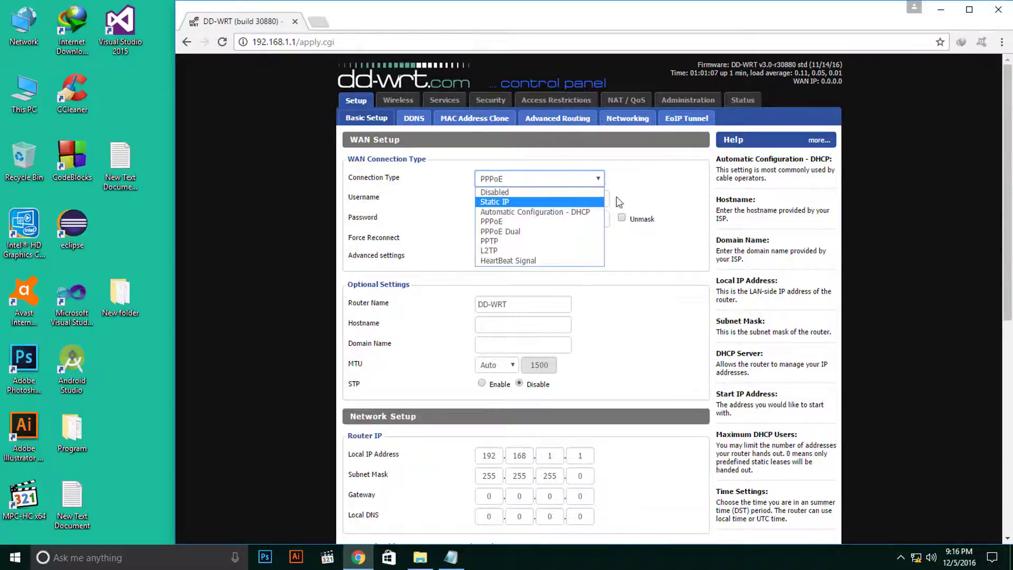
{"action": "left_click", "coordinate": [648, 179]}
{"action": "left_click", "coordinate": [544, 203]}
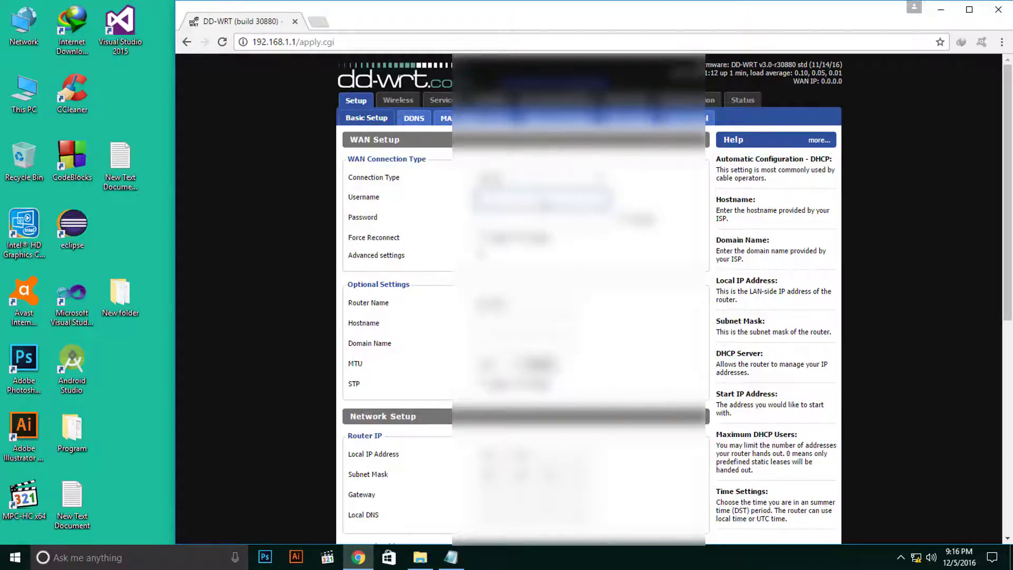
{"action": "type", "text": "username"}
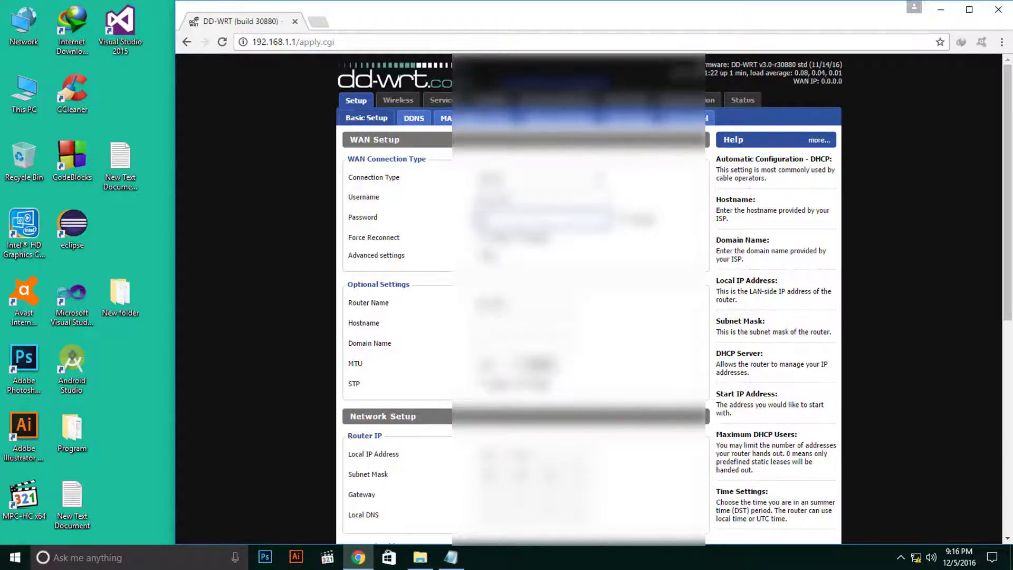
Submit the PPPoE login settings and let the Basic Setup page reload with them applied.
{"action": "key", "text": "Return"}
{"action": "scroll", "coordinate": [407, 278], "scroll_direction": "down", "scroll_amount": 8}
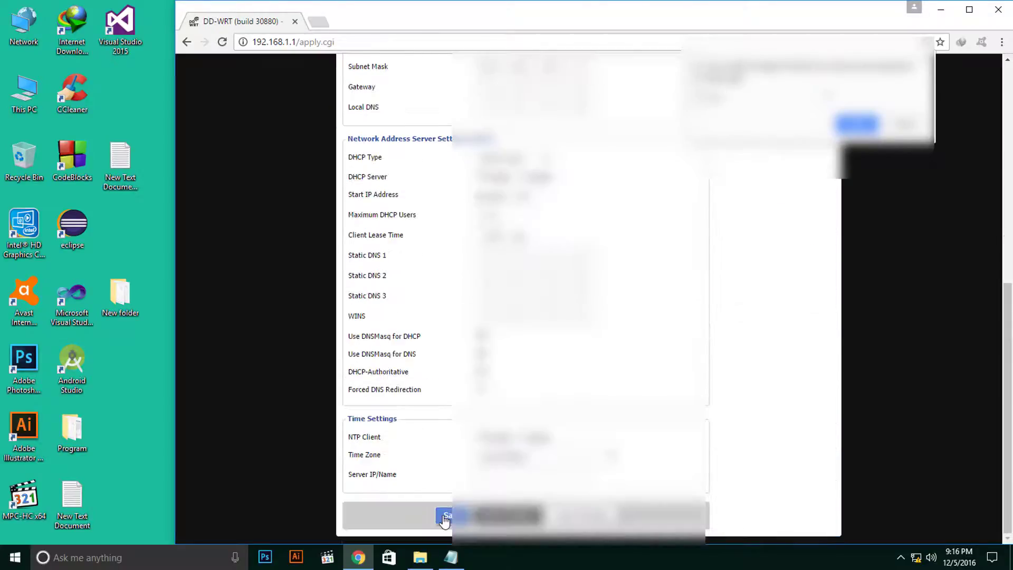
{"action": "scroll", "coordinate": [445, 519], "scroll_direction": "up", "scroll_amount": 6}
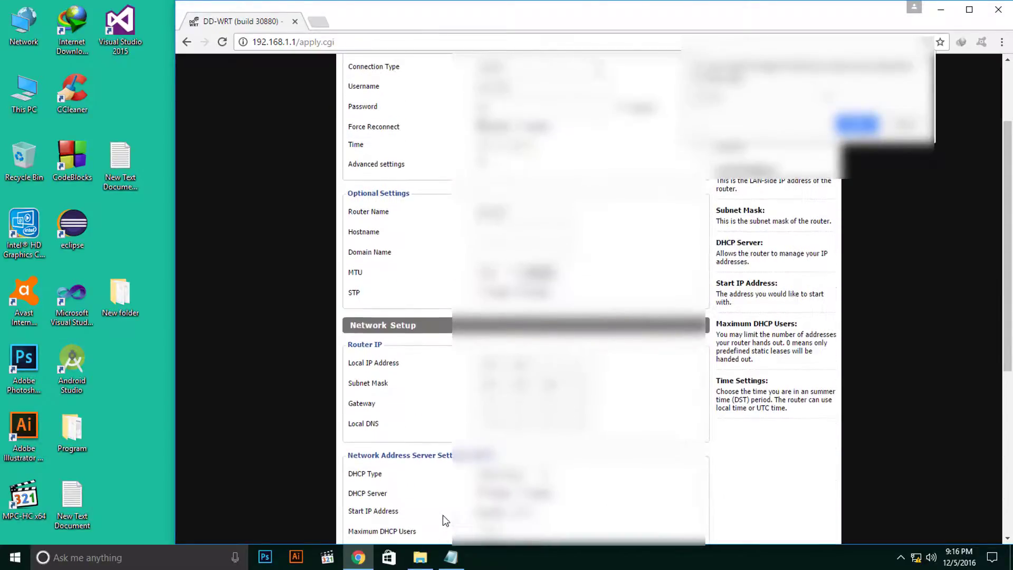
{"action": "scroll", "coordinate": [442, 515], "scroll_direction": "down", "scroll_amount": 1}
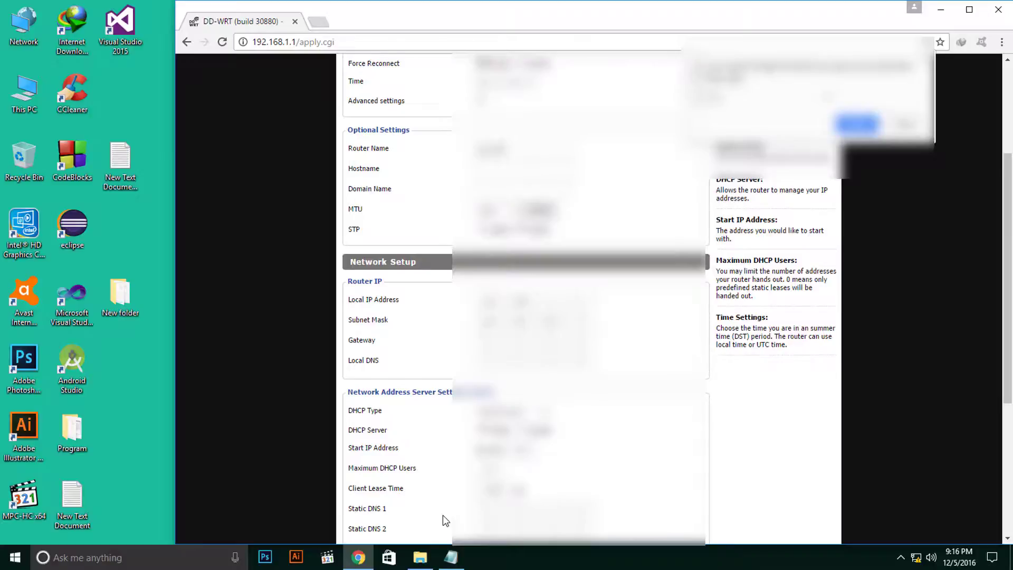
{"action": "scroll", "coordinate": [442, 516], "scroll_direction": "up", "scroll_amount": 3}
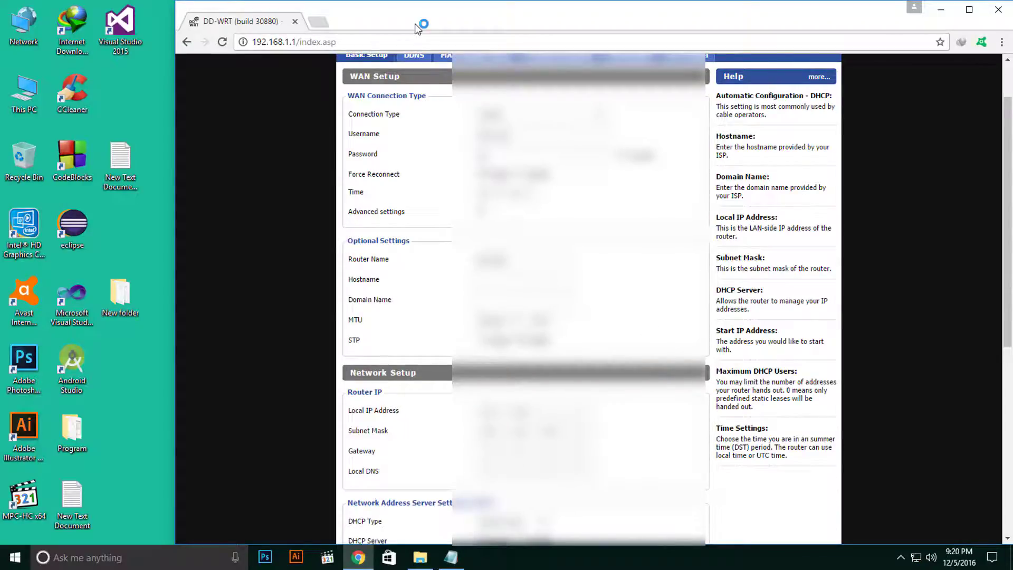
{"action": "left_click", "coordinate": [319, 22]}
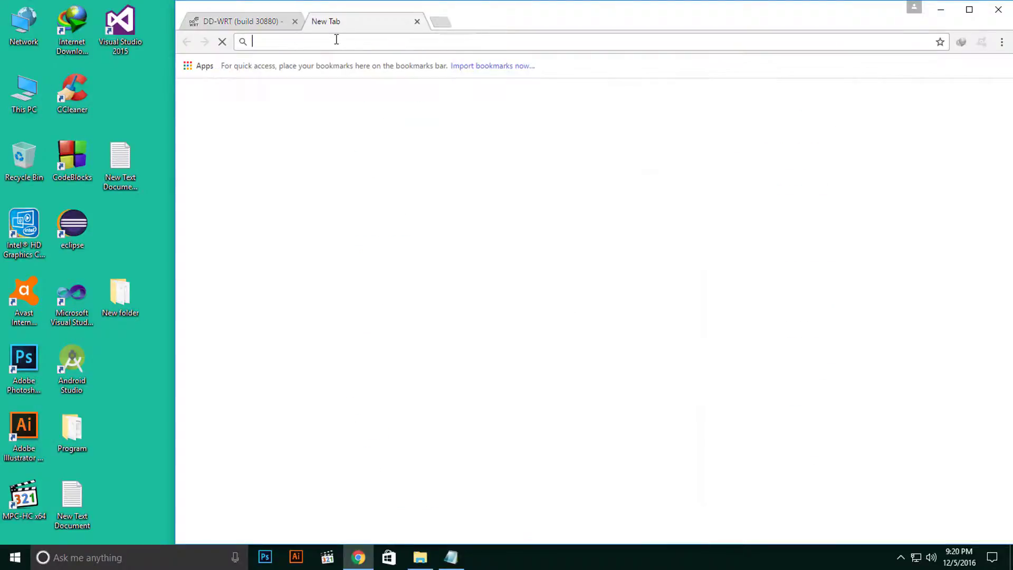
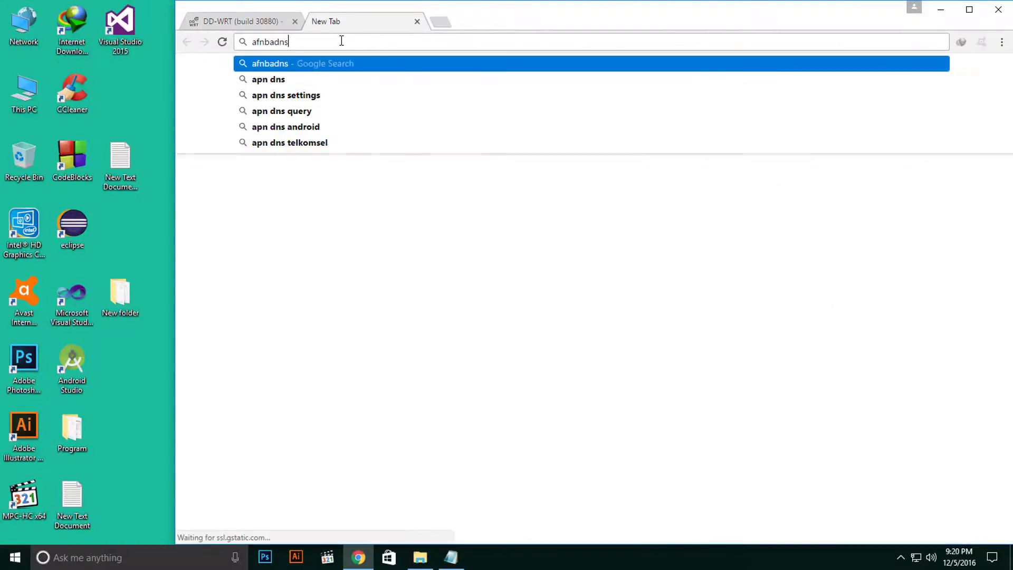
{"action": "key", "text": "Return"}
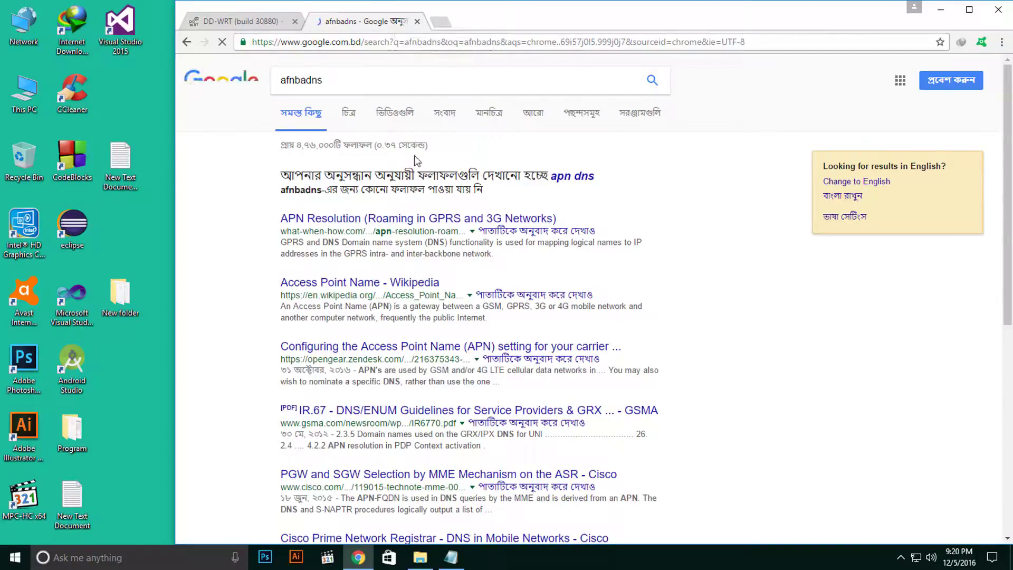
{"action": "scroll", "coordinate": [378, 270], "scroll_direction": "down", "scroll_amount": 3}
{"action": "scroll", "coordinate": [378, 270], "scroll_direction": "up", "scroll_amount": 3}
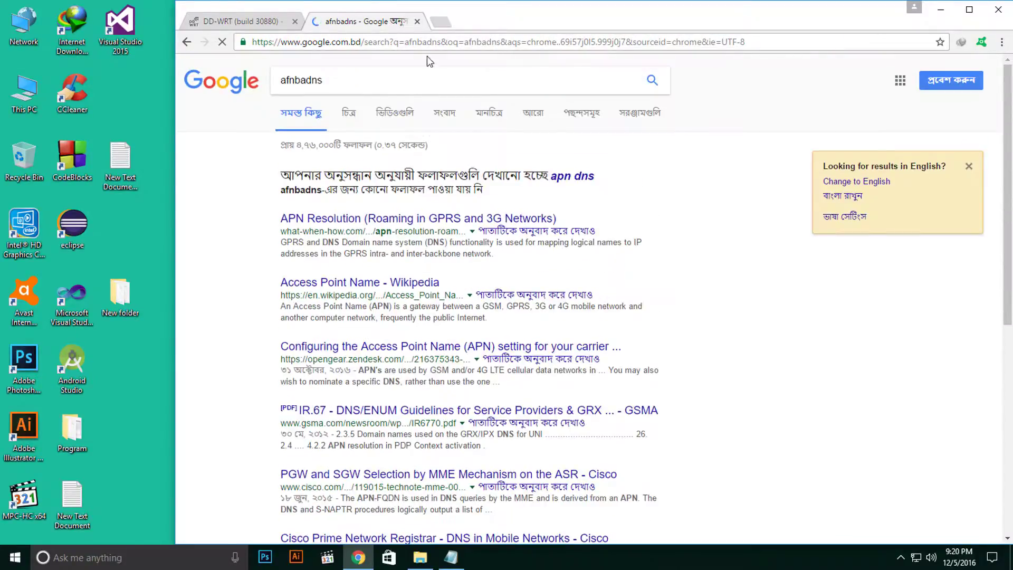
{"action": "left_click_drag", "start_coordinate": [385, 74], "coordinate": [150, 83]}
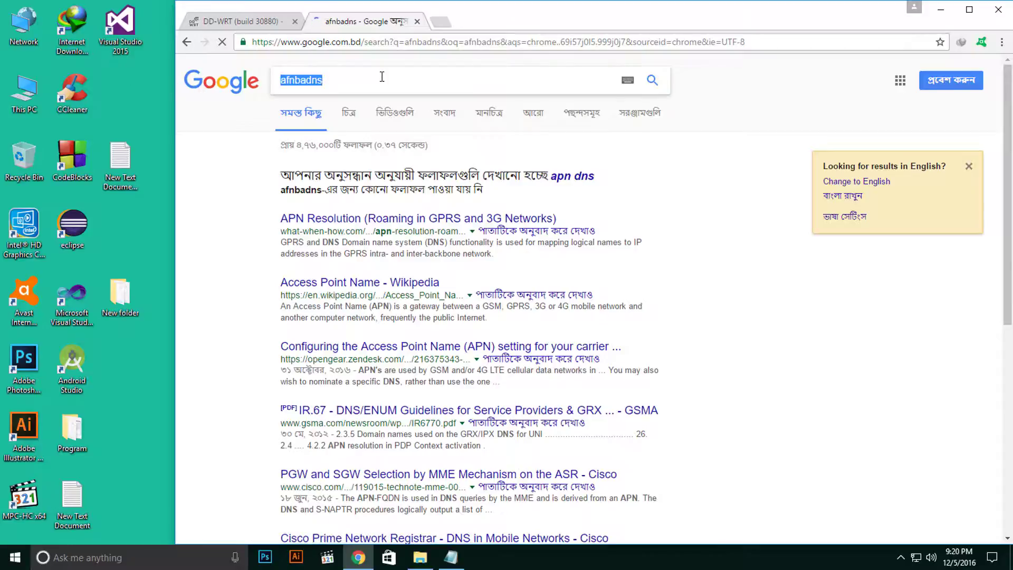
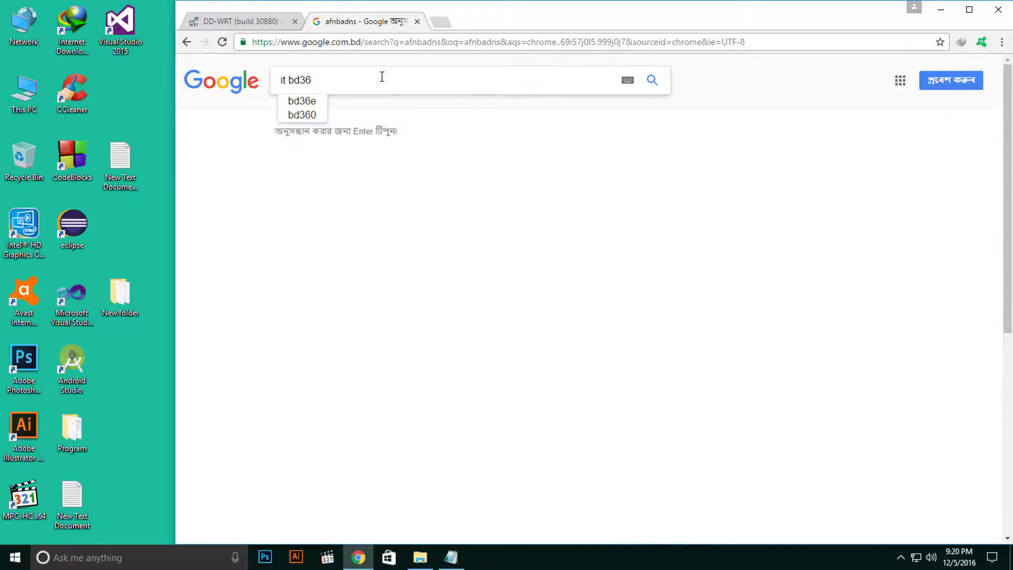
{"action": "key", "text": "Return"}
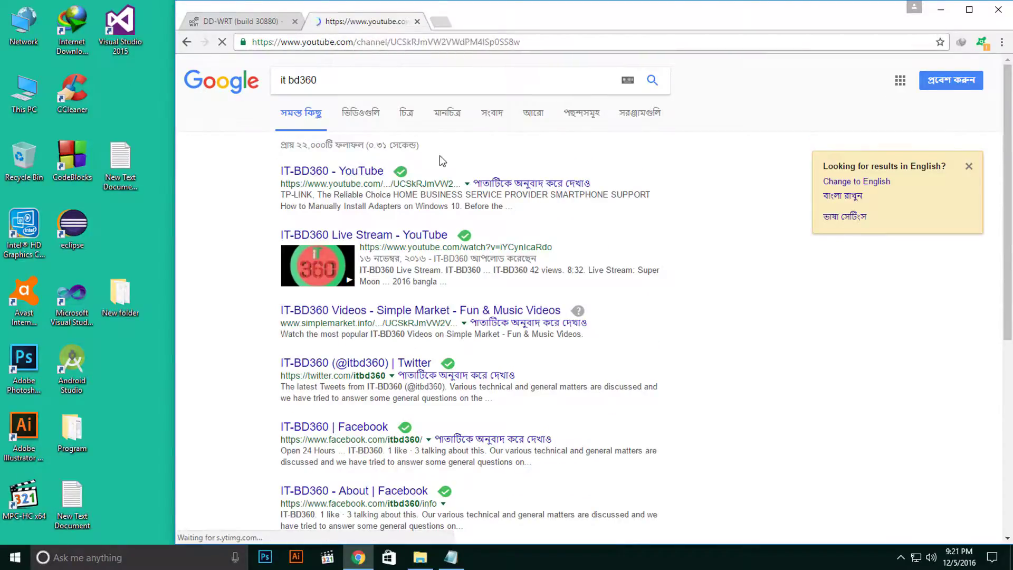
{"action": "scroll", "coordinate": [522, 237], "scroll_direction": "down", "scroll_amount": 7}
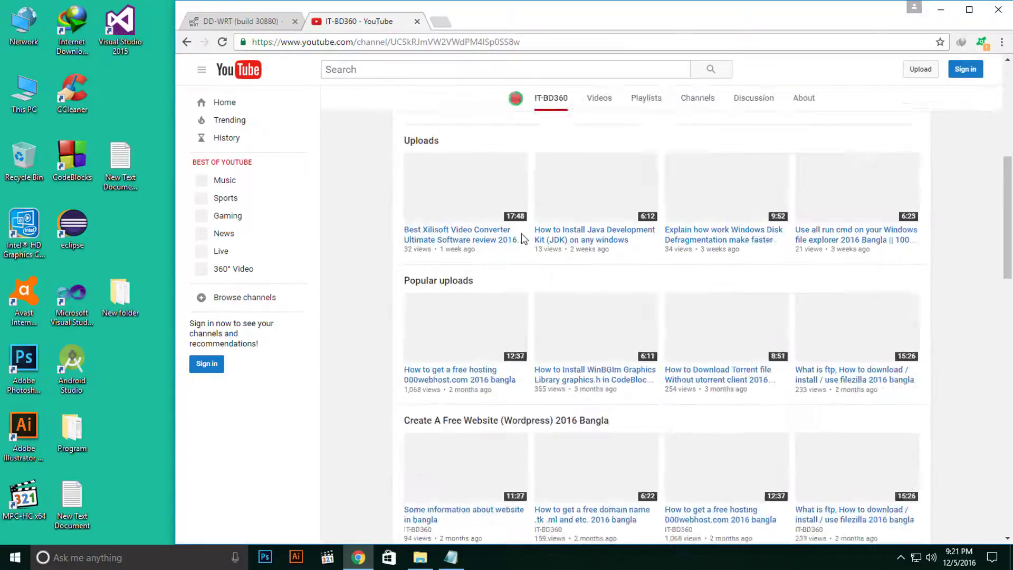
{"action": "scroll", "coordinate": [521, 238], "scroll_direction": "up", "scroll_amount": 6}
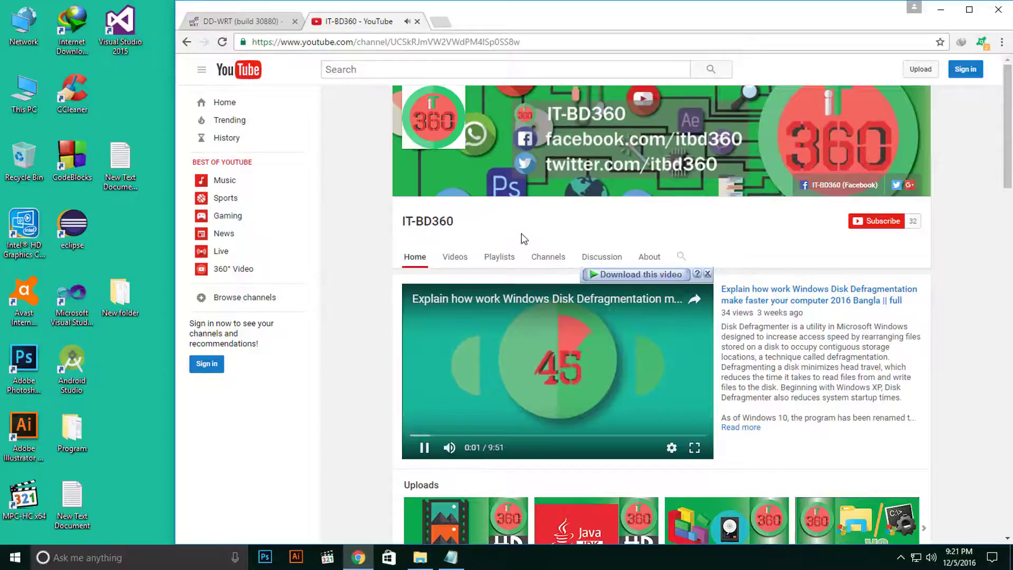
{"action": "left_click", "coordinate": [417, 21]}
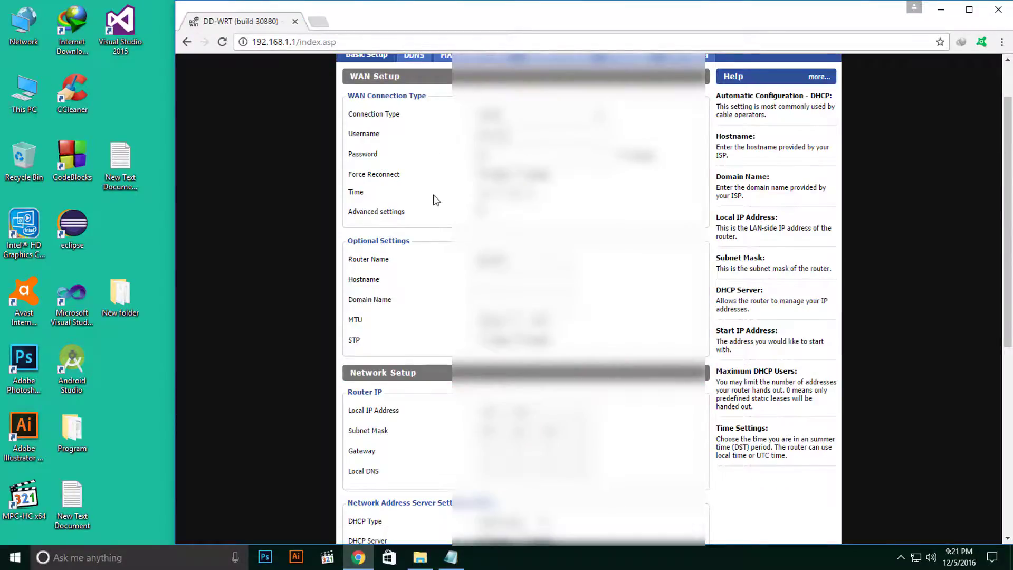
View the Status Router page showing CPU load, 72% memory usage and about 201 active connections.
{"action": "scroll", "coordinate": [434, 206], "scroll_direction": "down", "scroll_amount": 5}
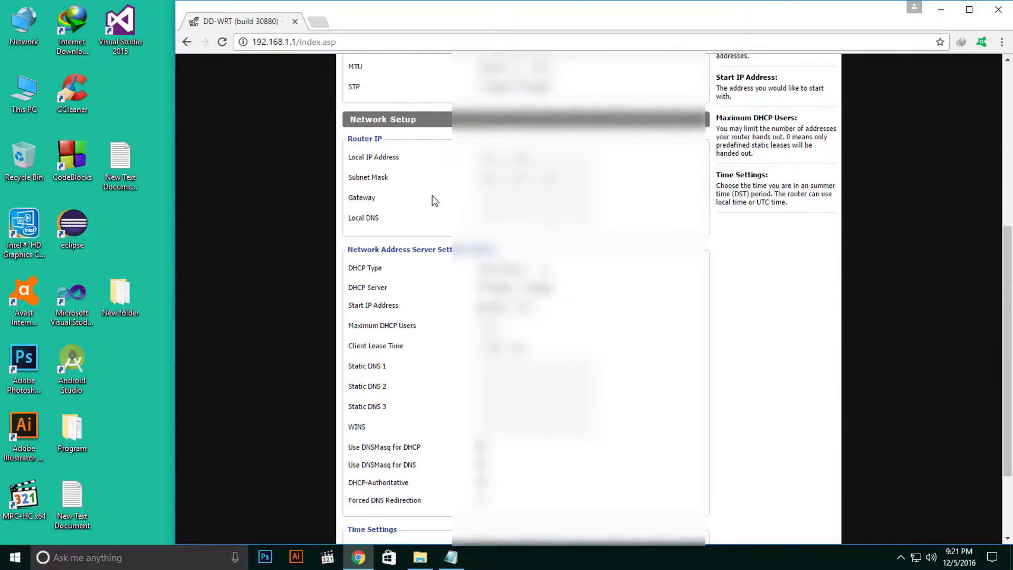
{"action": "scroll", "coordinate": [434, 201], "scroll_direction": "up", "scroll_amount": 6}
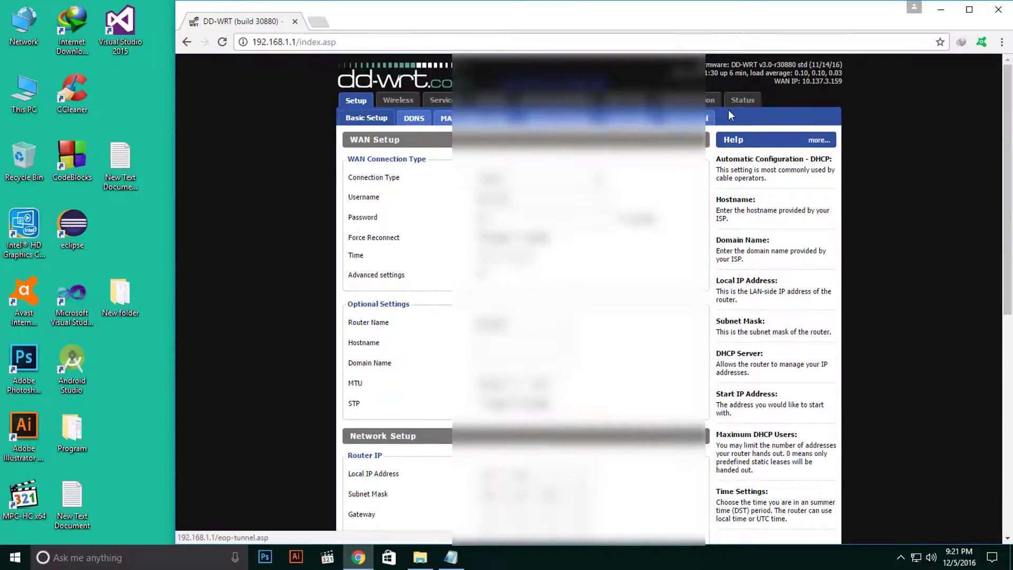
{"action": "left_click", "coordinate": [738, 100]}
{"action": "scroll", "coordinate": [714, 112], "scroll_direction": "down", "scroll_amount": 4}
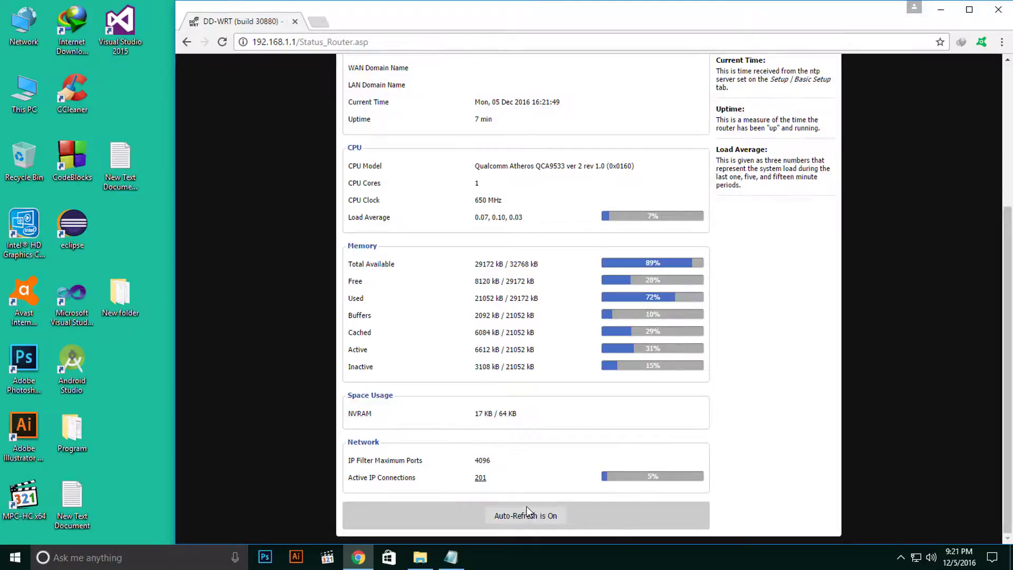
{"action": "scroll", "coordinate": [527, 511], "scroll_direction": "up", "scroll_amount": 4}
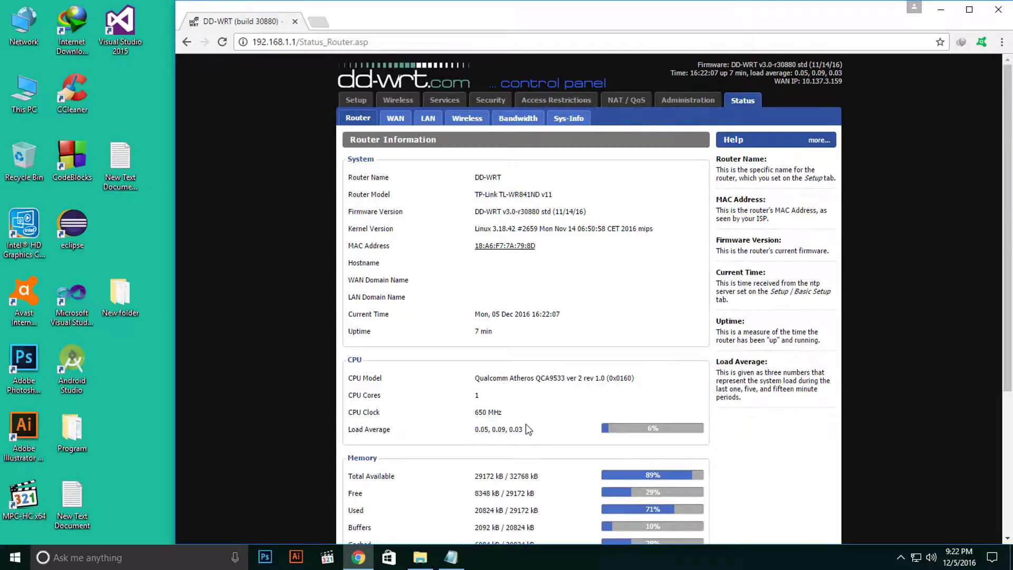
{"action": "scroll", "coordinate": [475, 448], "scroll_direction": "down", "scroll_amount": 3}
{"action": "scroll", "coordinate": [474, 447], "scroll_direction": "up", "scroll_amount": 3}
Check the WAN status confirming the PPPoE connection is Connected, reviewing the traffic graph.
{"action": "left_click", "coordinate": [389, 120]}
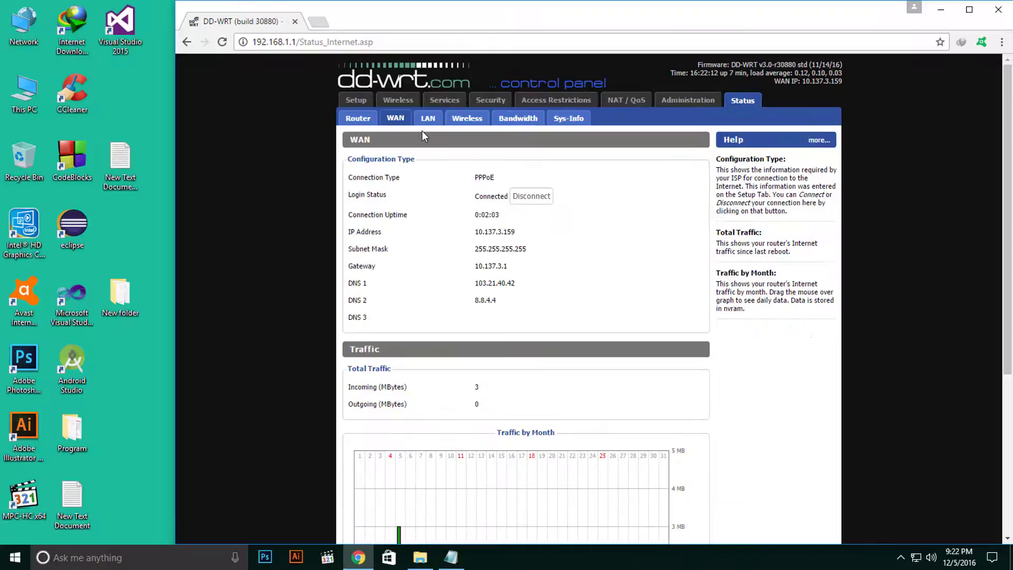
{"action": "scroll", "coordinate": [478, 285], "scroll_direction": "down", "scroll_amount": 5}
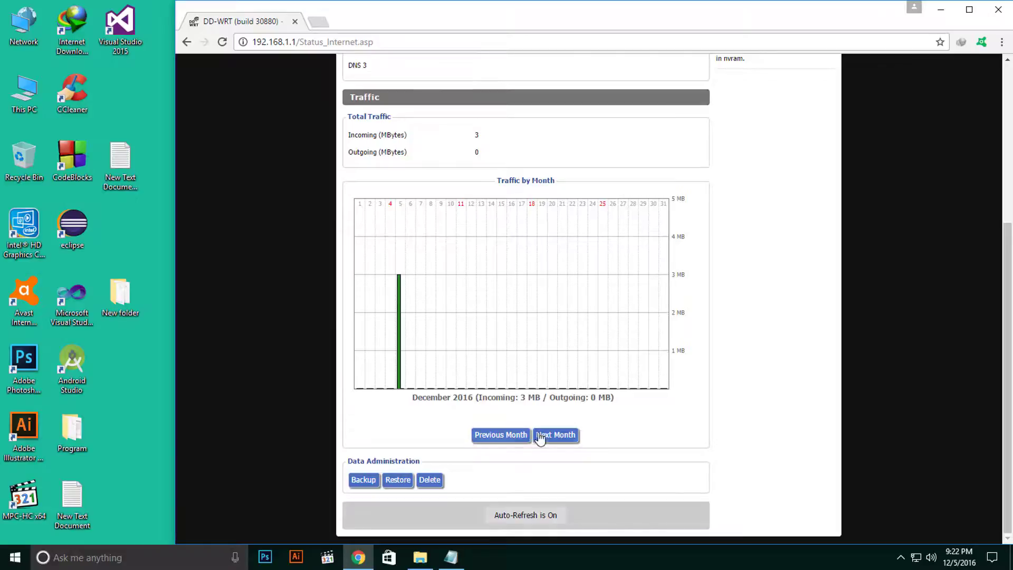
{"action": "scroll", "coordinate": [458, 436], "scroll_direction": "up", "scroll_amount": 3}
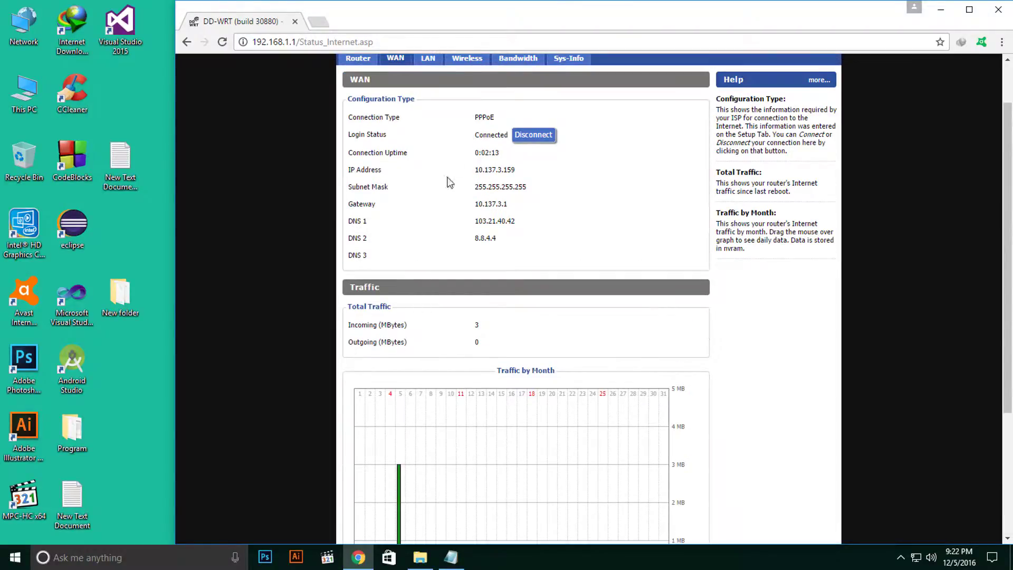
{"action": "scroll", "coordinate": [432, 330], "scroll_direction": "down", "scroll_amount": 3}
{"action": "scroll", "coordinate": [428, 342], "scroll_direction": "up", "scroll_amount": 3}
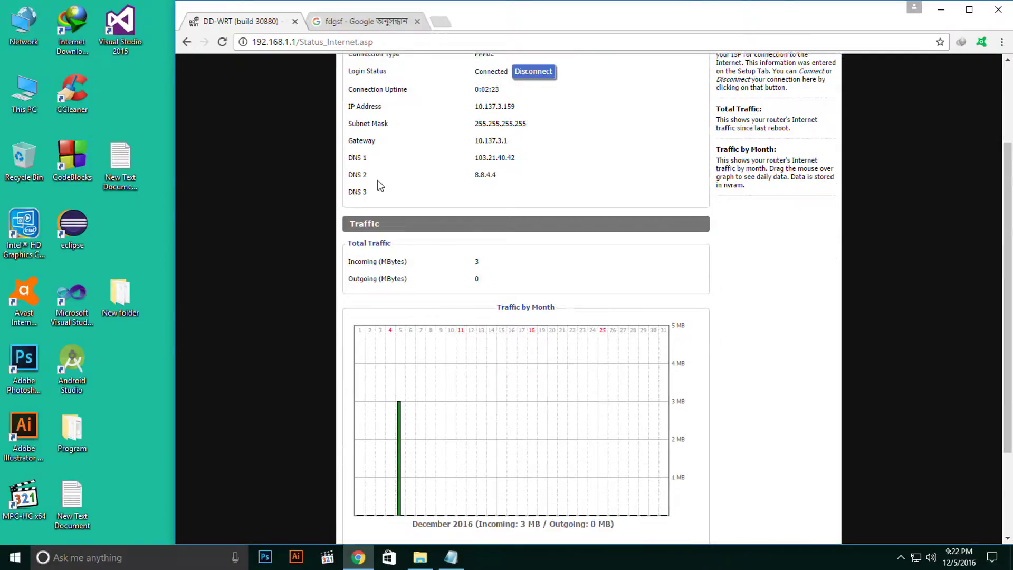
View LAN status: router IP 192.168.1.1, DHCP range 192.168.1.100–149, one active client.
{"action": "scroll", "coordinate": [379, 185], "scroll_direction": "up", "scroll_amount": 3}
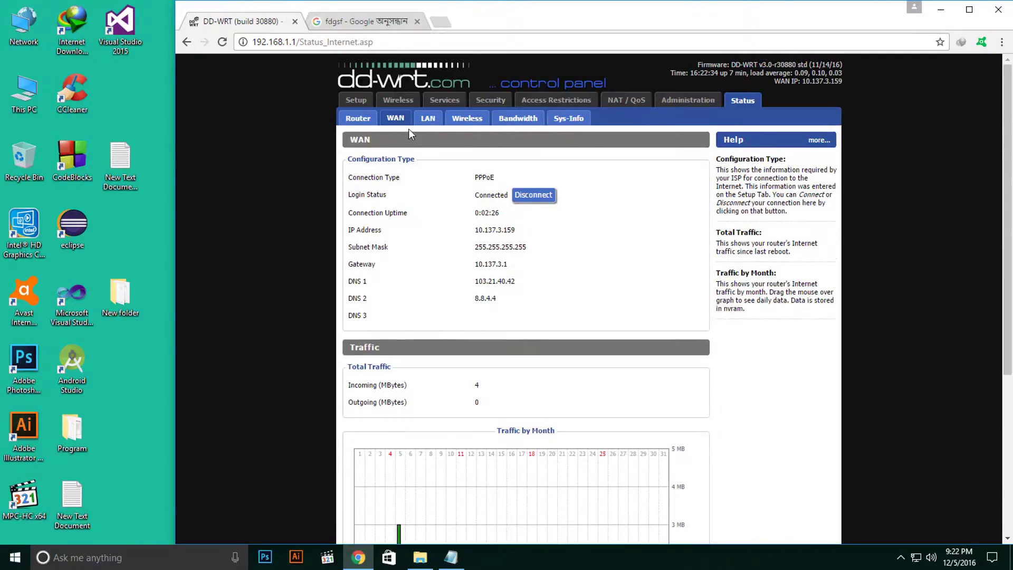
{"action": "left_click", "coordinate": [426, 123]}
{"action": "scroll", "coordinate": [430, 197], "scroll_direction": "down", "scroll_amount": 1}
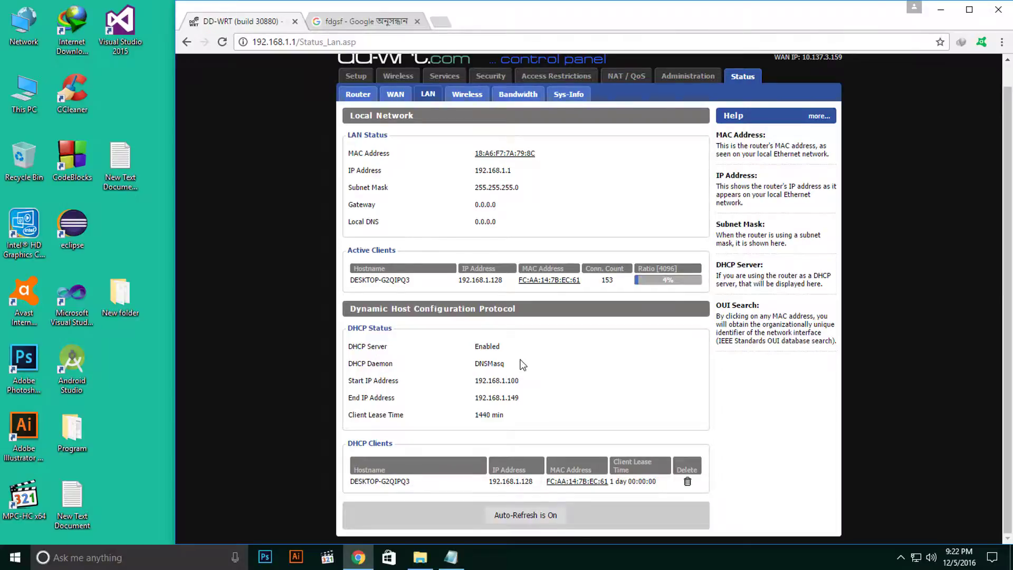
Review Wireless status: radio on, AP mode, SSID dd-wrt, channel 9, no encryption, no clients.
{"action": "scroll", "coordinate": [523, 364], "scroll_direction": "up", "scroll_amount": 1}
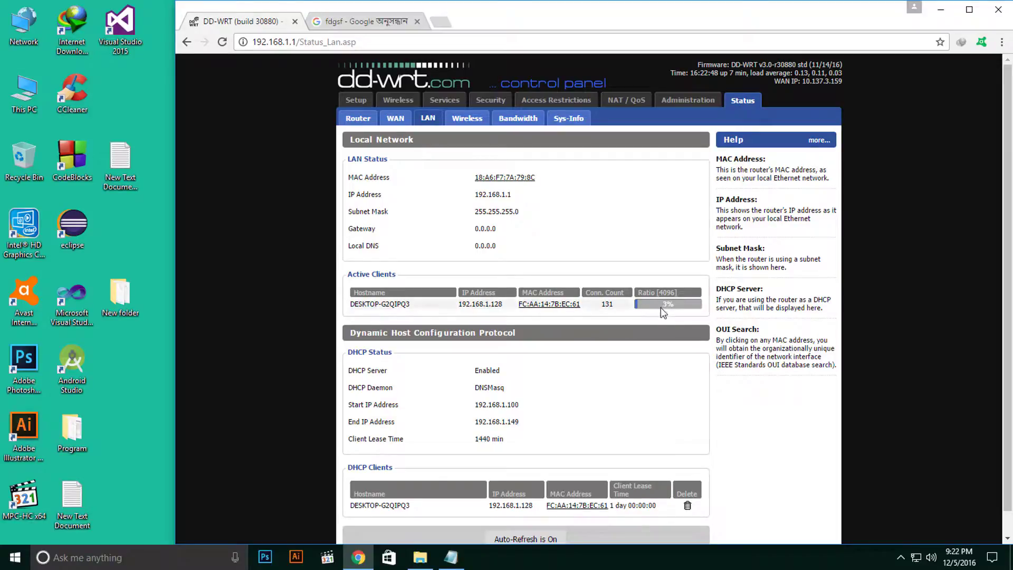
{"action": "left_click", "coordinate": [465, 124]}
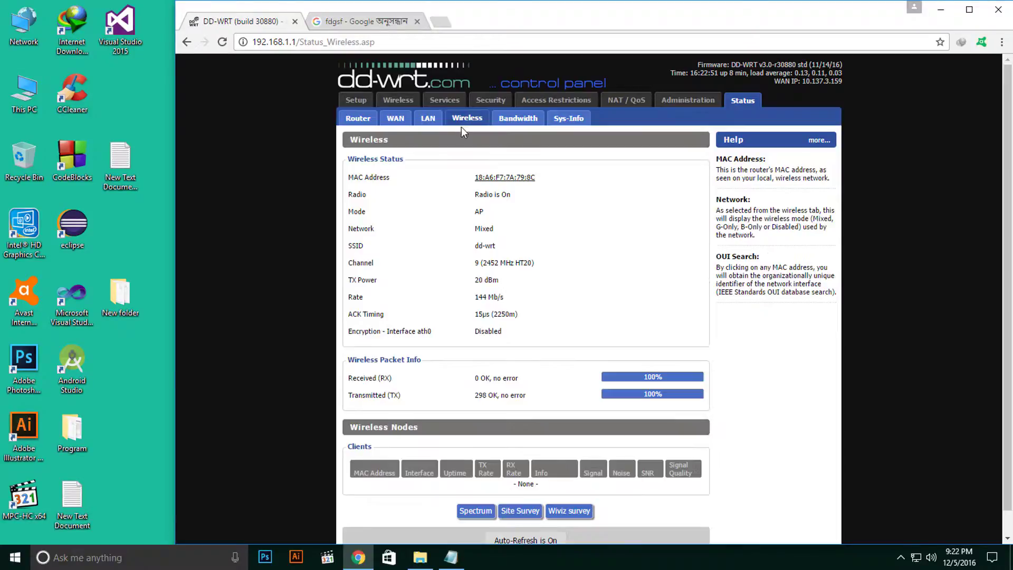
{"action": "scroll", "coordinate": [479, 361], "scroll_direction": "down", "scroll_amount": 1}
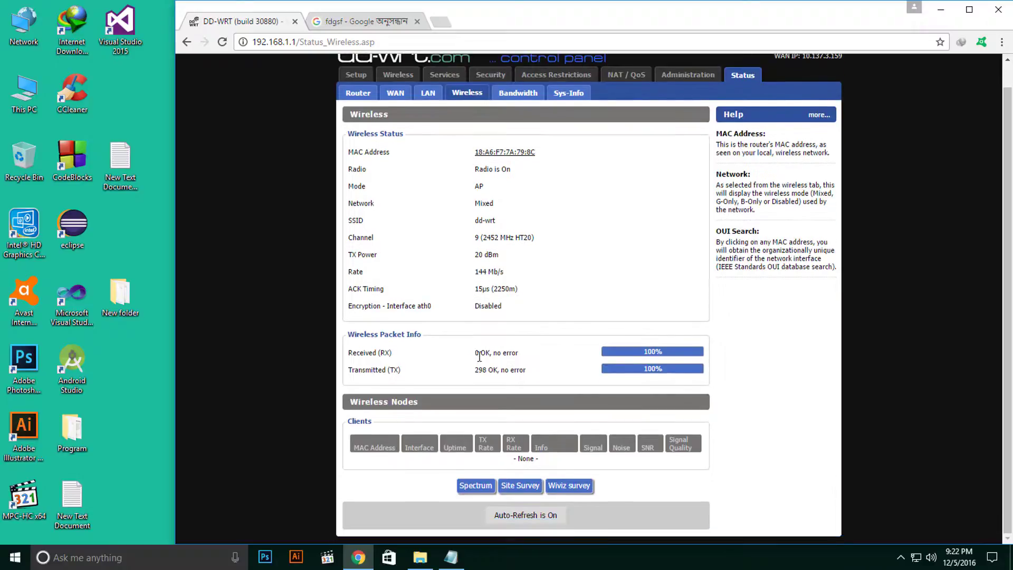